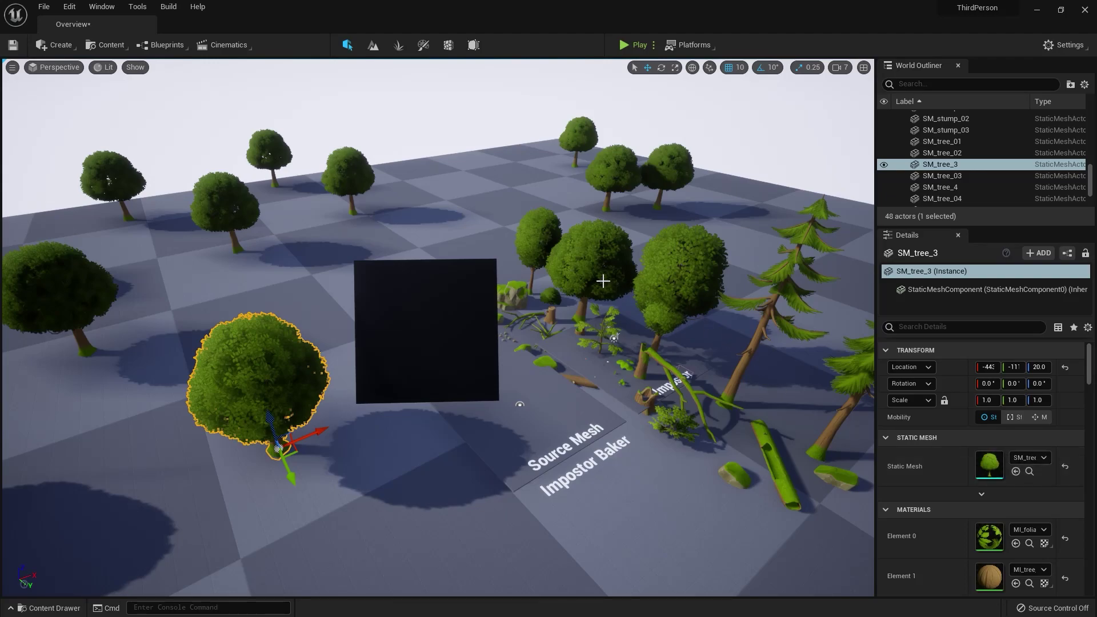
# - Duplicate the SM_tree_03 tree and place the copy next to the impostor baker's current source tree
pyautogui.click(602, 280)
pyautogui.click(696, 304)
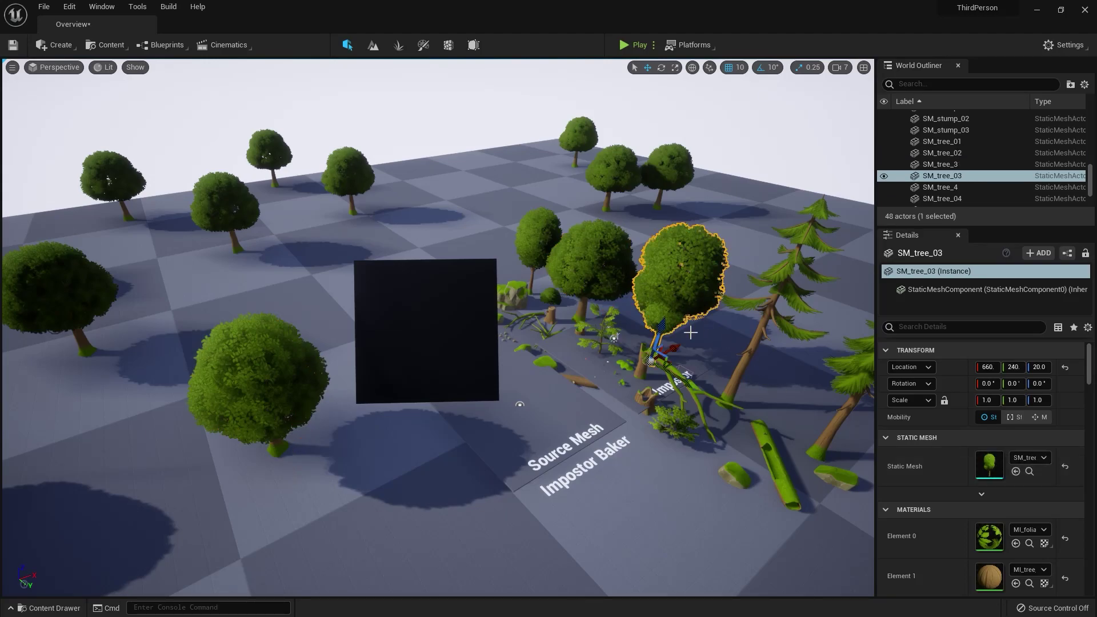
pyautogui.keyDown('alt'); pyautogui.moveTo(674, 349); pyautogui.dragTo(381, 436); pyautogui.keyUp('alt')
# - Clear the Static Mesh Actor reference on BP_Generate_ImposterSprites and delete the old source tree, SM_tree_3
pyautogui.click(282, 443)
pyautogui.press('Delete')
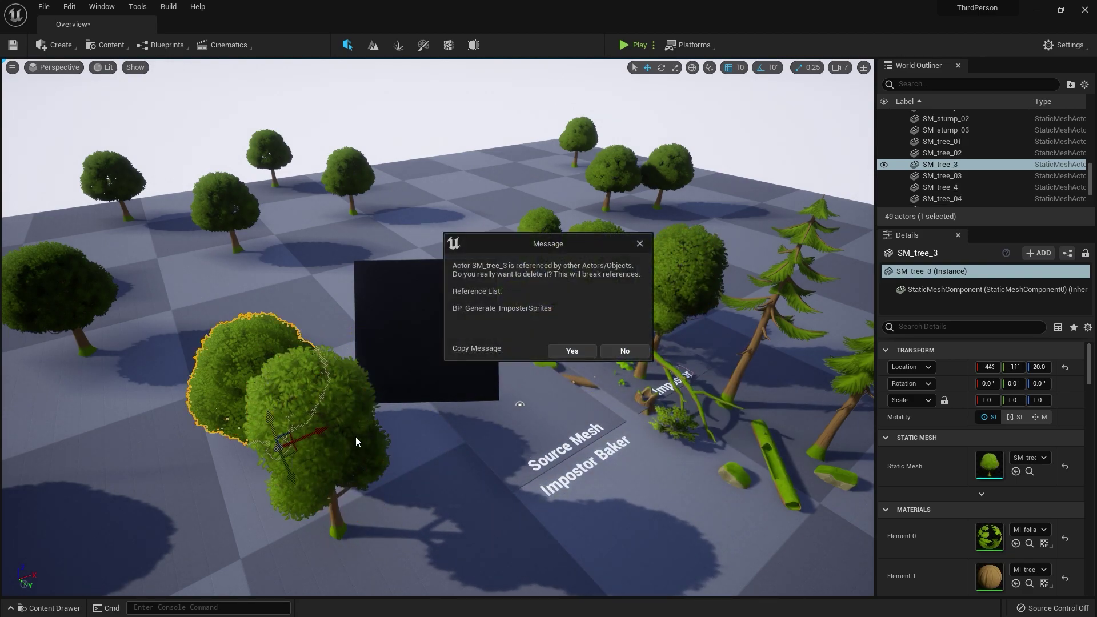
pyautogui.click(625, 351)
pyautogui.click(450, 335)
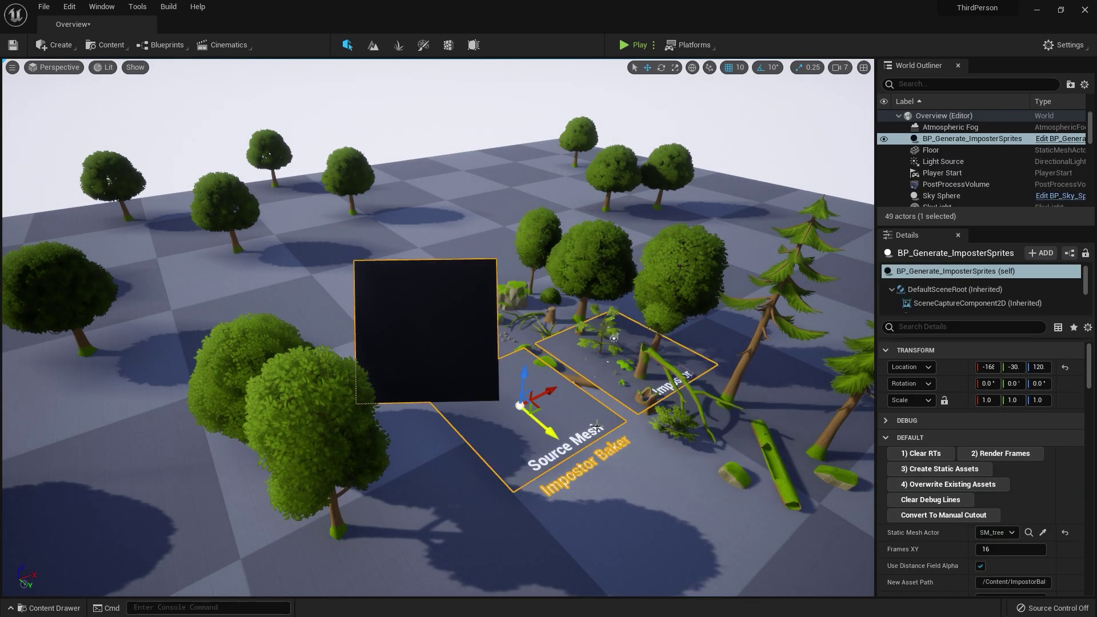
pyautogui.scroll(-1, 972, 502)
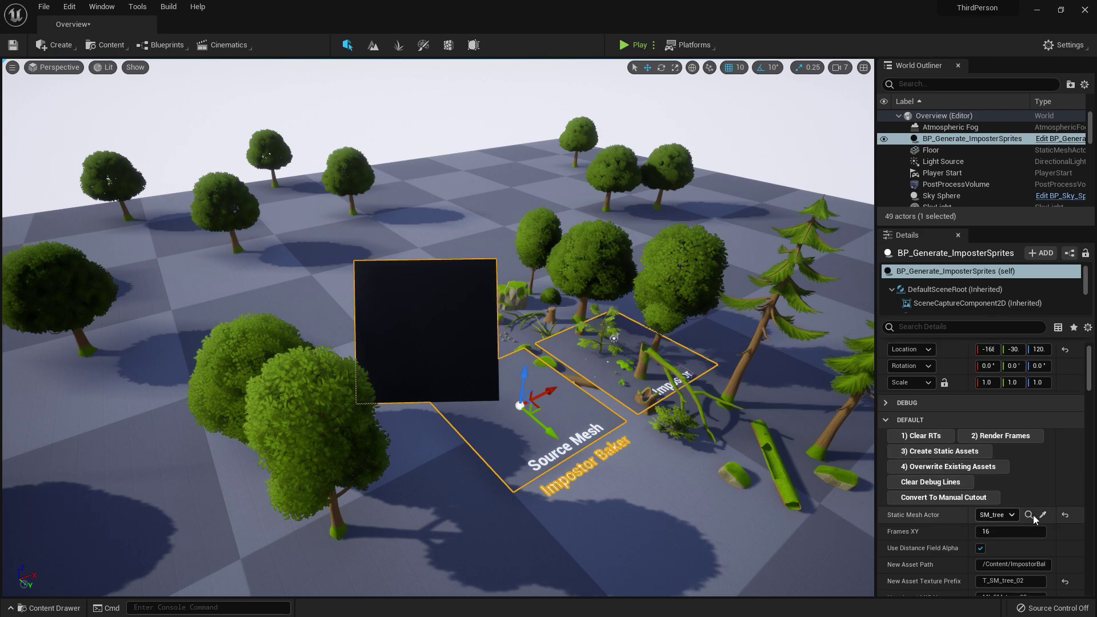
pyautogui.click(1065, 516)
pyautogui.click(265, 356)
pyautogui.press('Delete')
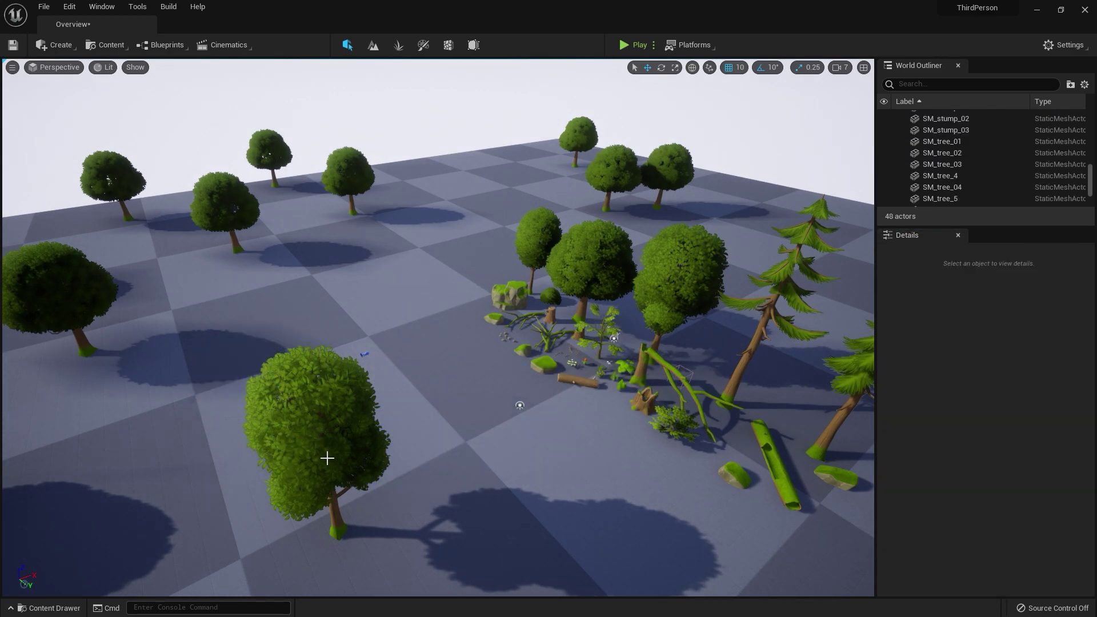
# - Move the duplicated tree to the deleted tree's spot and assign it as the impostor baker's Static Mesh Actor
pyautogui.click(327, 460)
pyautogui.moveTo(367, 544); pyautogui.dragTo(280, 430)
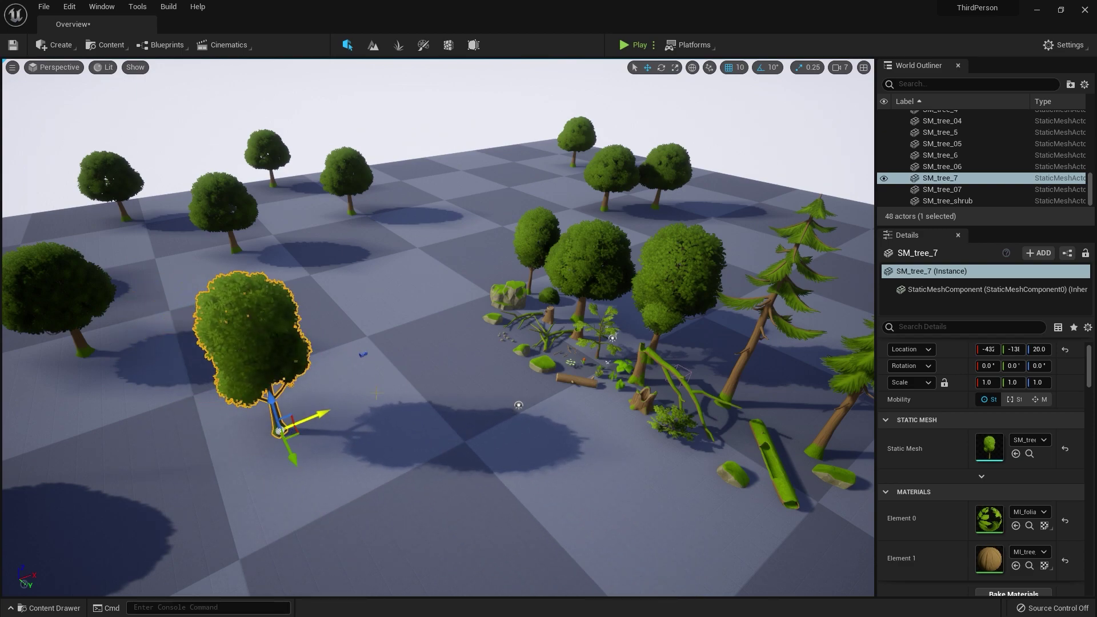
pyautogui.click(518, 405)
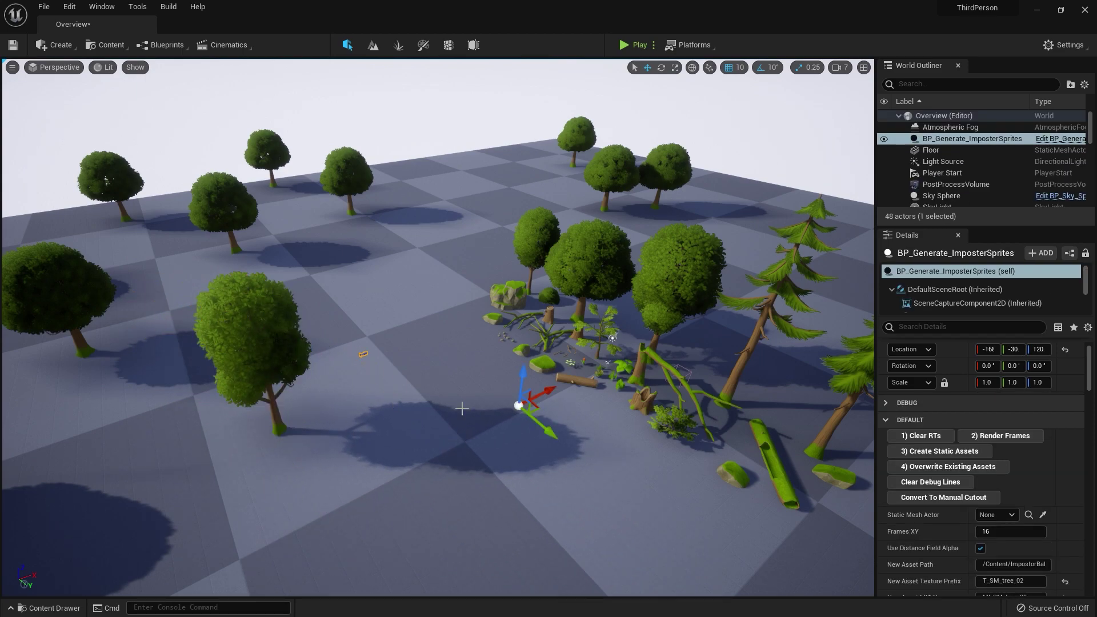
pyautogui.click(1043, 515)
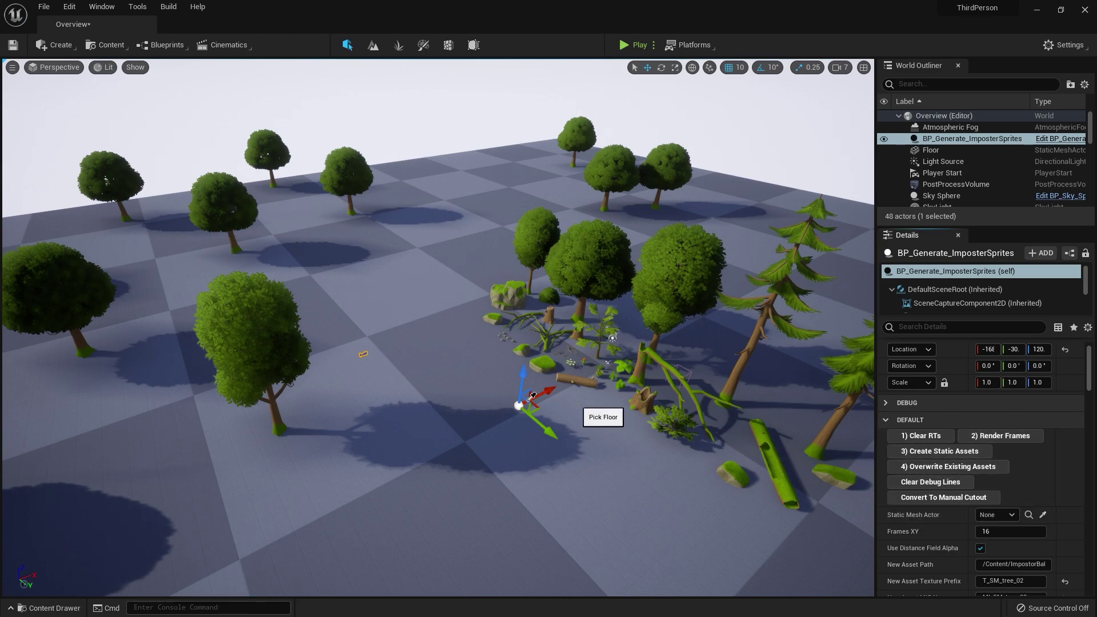
pyautogui.click(313, 323)
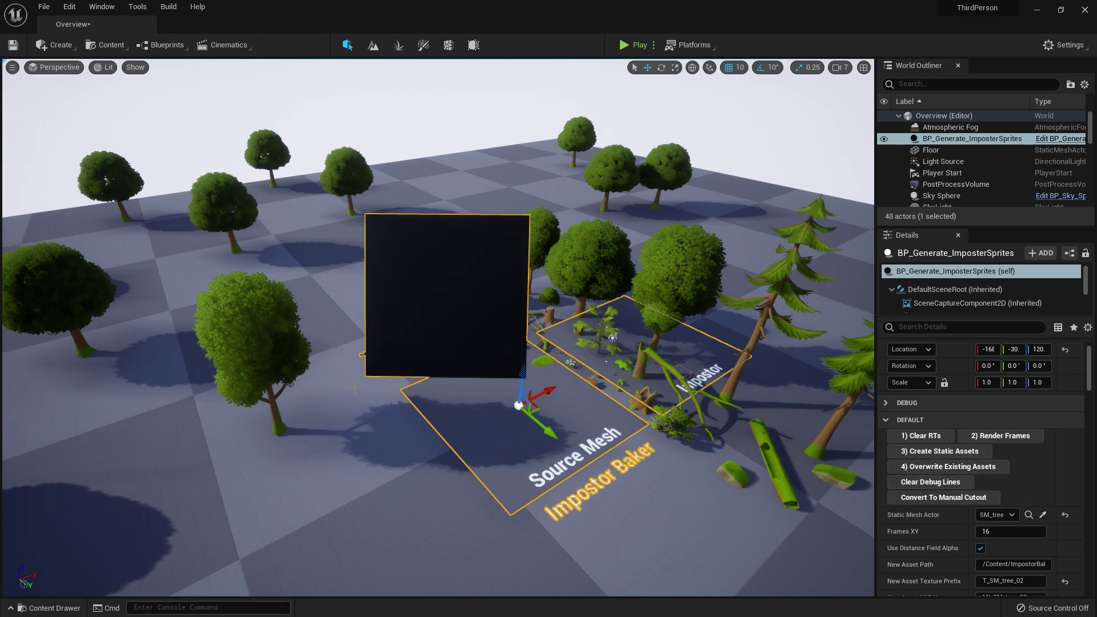
pyautogui.click(1064, 516)
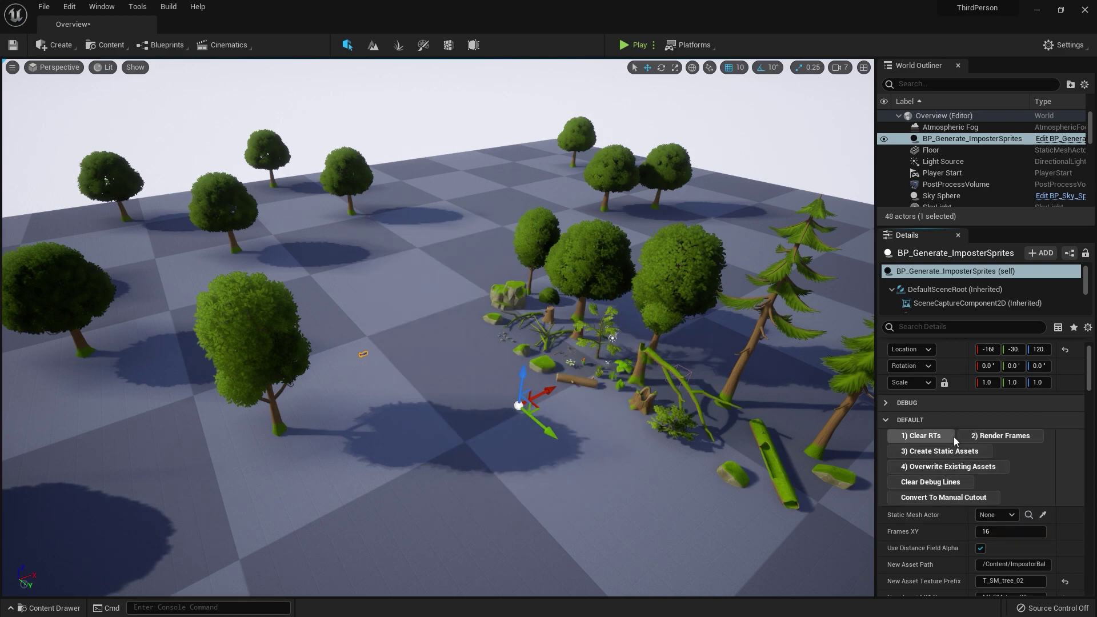
pyautogui.click(1043, 515)
pyautogui.click(268, 315)
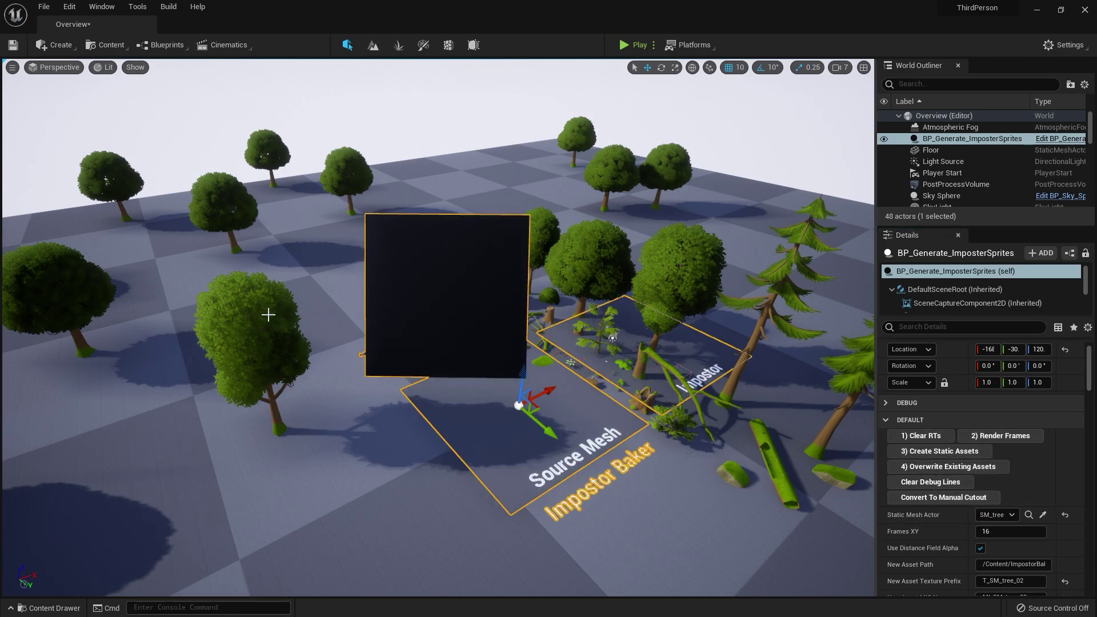
# - Hide the viewport guides with game view and render the impostor frames for the assigned tree, leaving the baker deselected
pyautogui.moveTo(367, 410); pyautogui.dragTo(309, 365, button='right')
pyautogui.moveTo(434, 378); pyautogui.dragTo(434, 376, button='right')
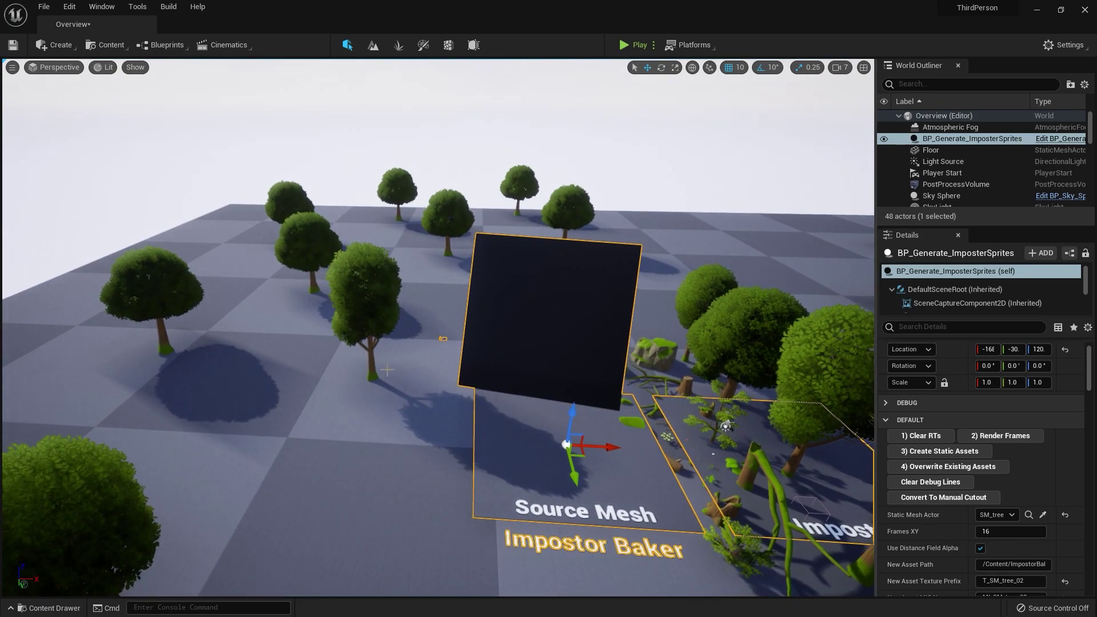
pyautogui.press('g')
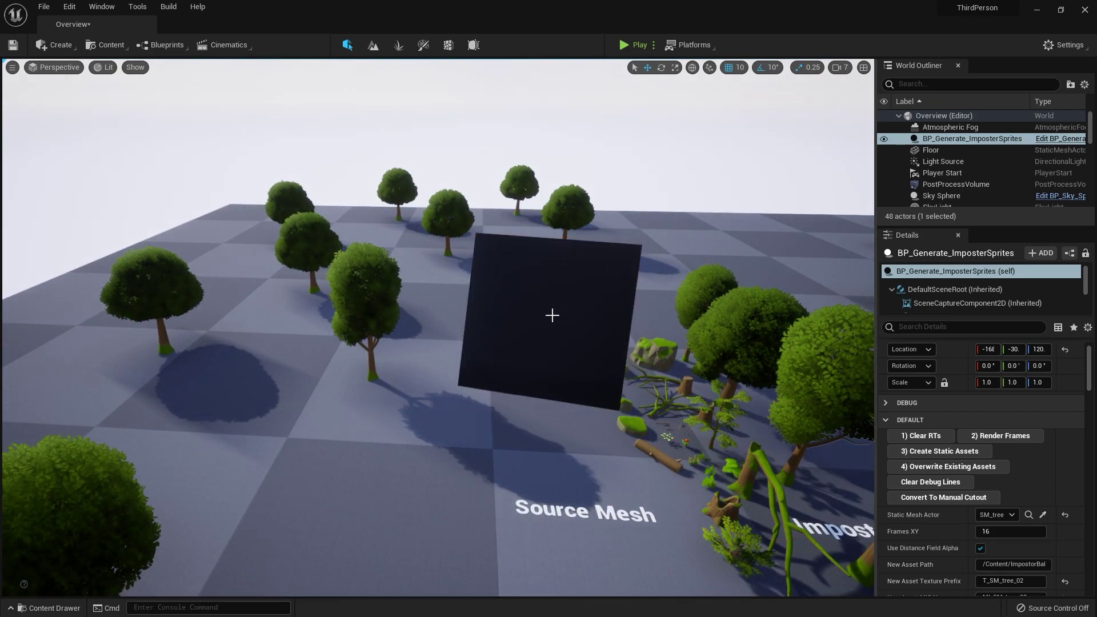
pyautogui.press('g')
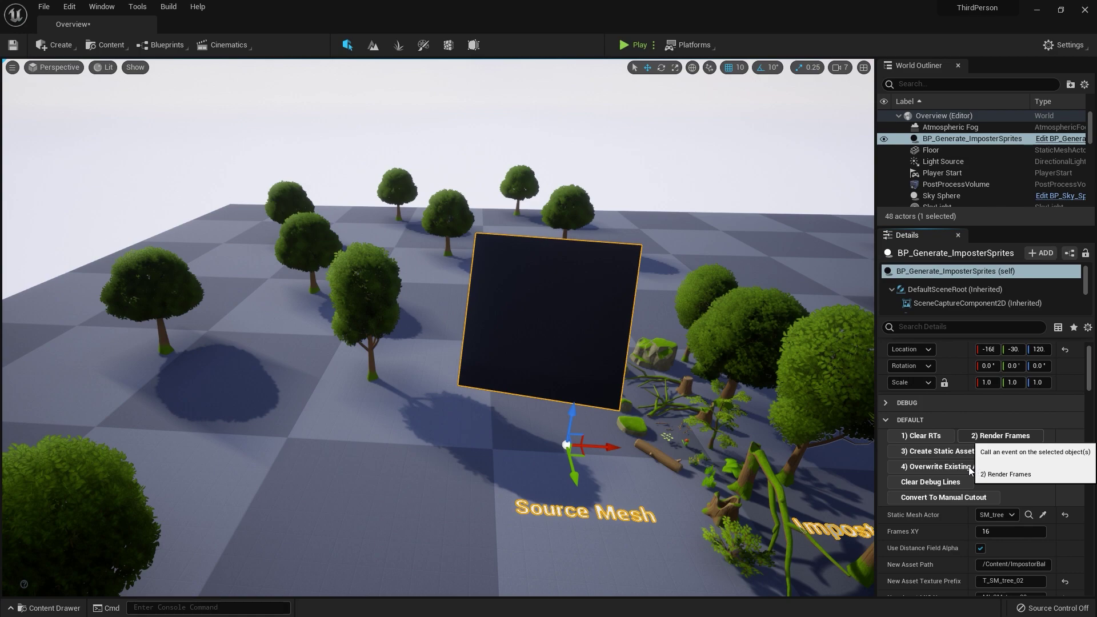
pyautogui.click(648, 292)
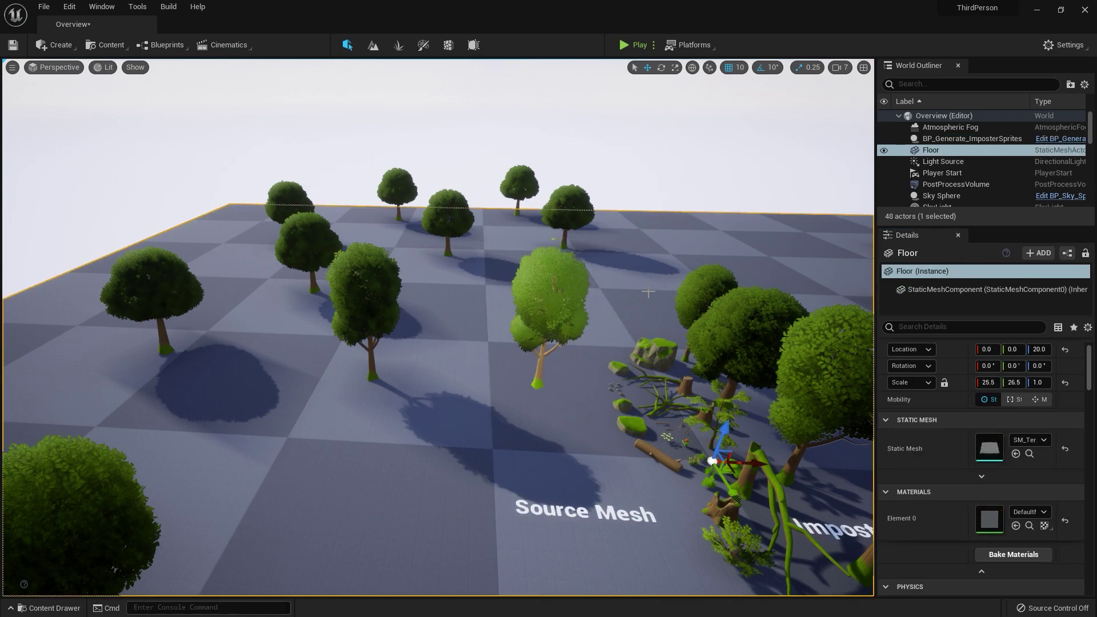
# - Compare the impostor with the source trees in the Roughness and Specular buffer visualizations, and return the viewport to Lit
pyautogui.click(103, 67)
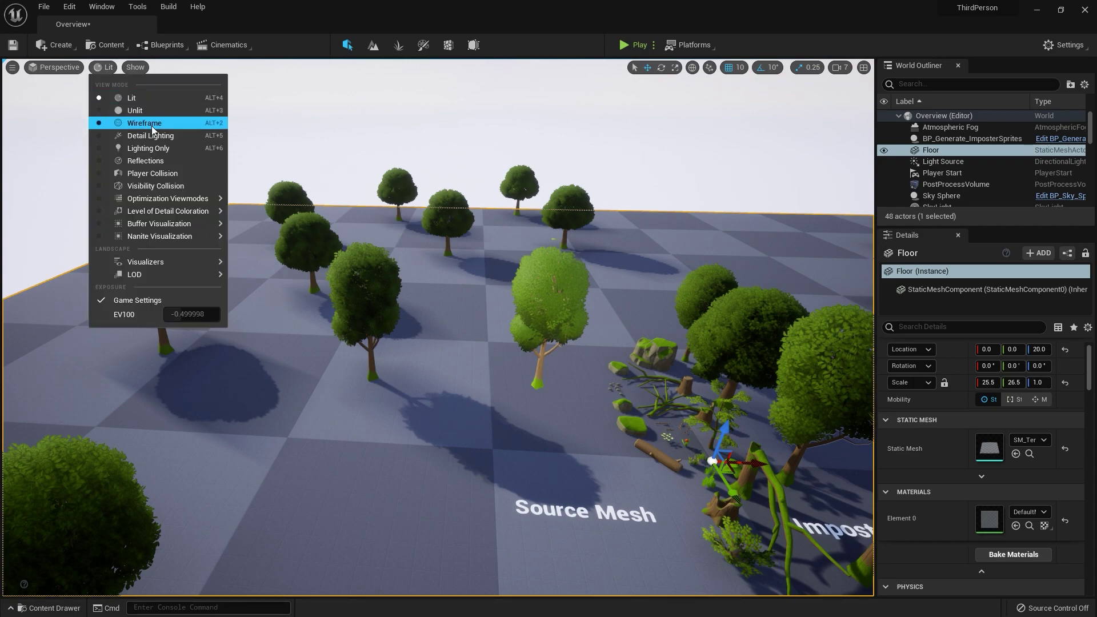
pyautogui.moveTo(187, 227)
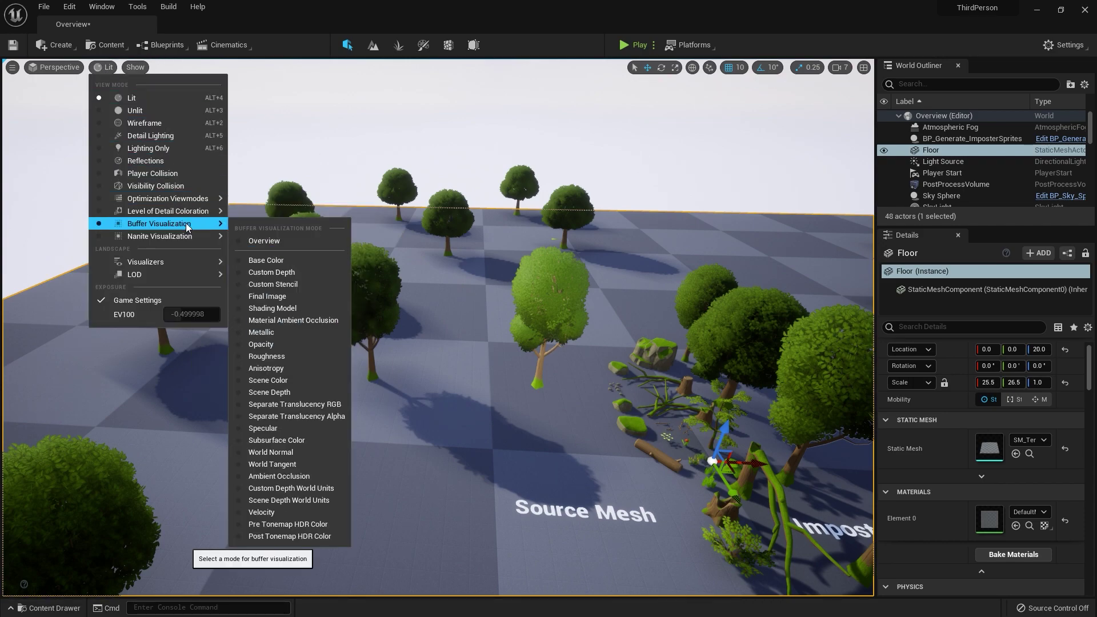
pyautogui.click(292, 359)
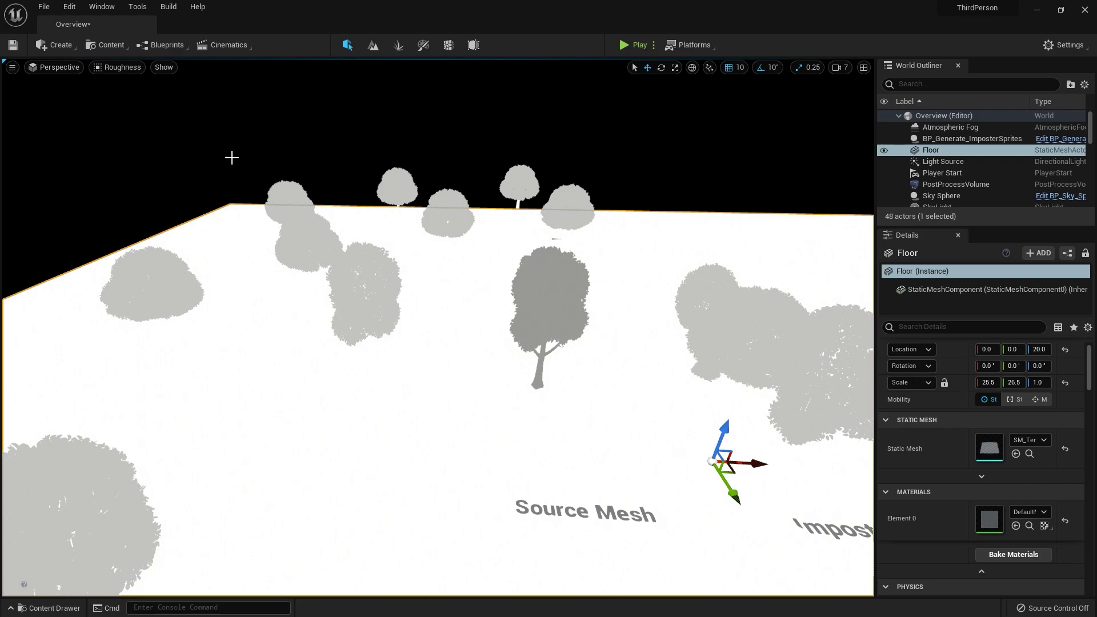
pyautogui.click(126, 69)
pyautogui.moveTo(165, 224)
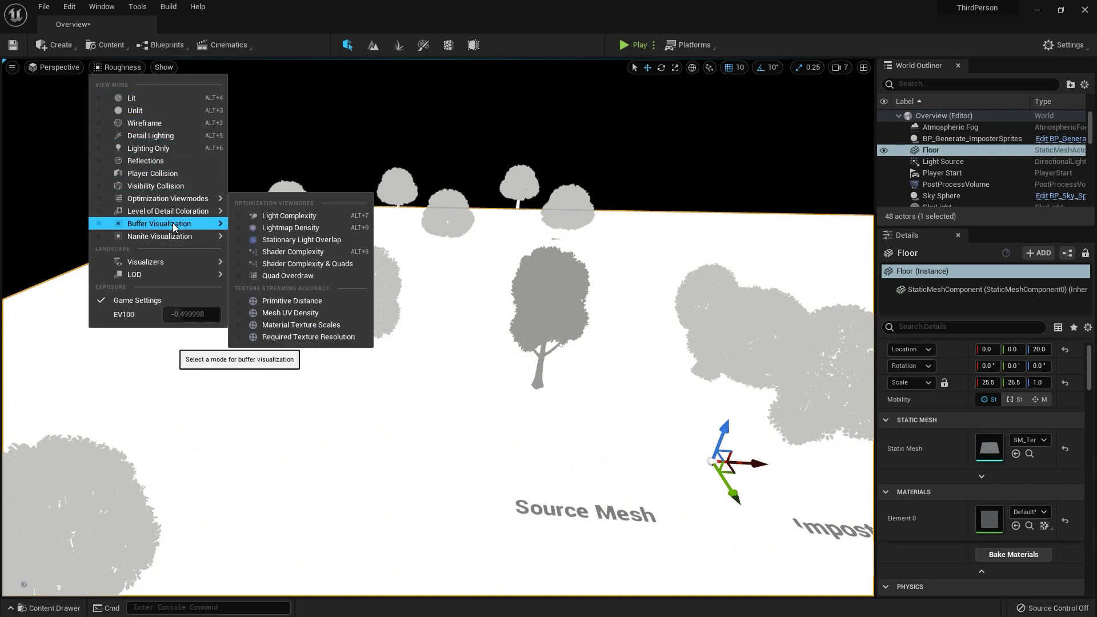
pyautogui.click(286, 427)
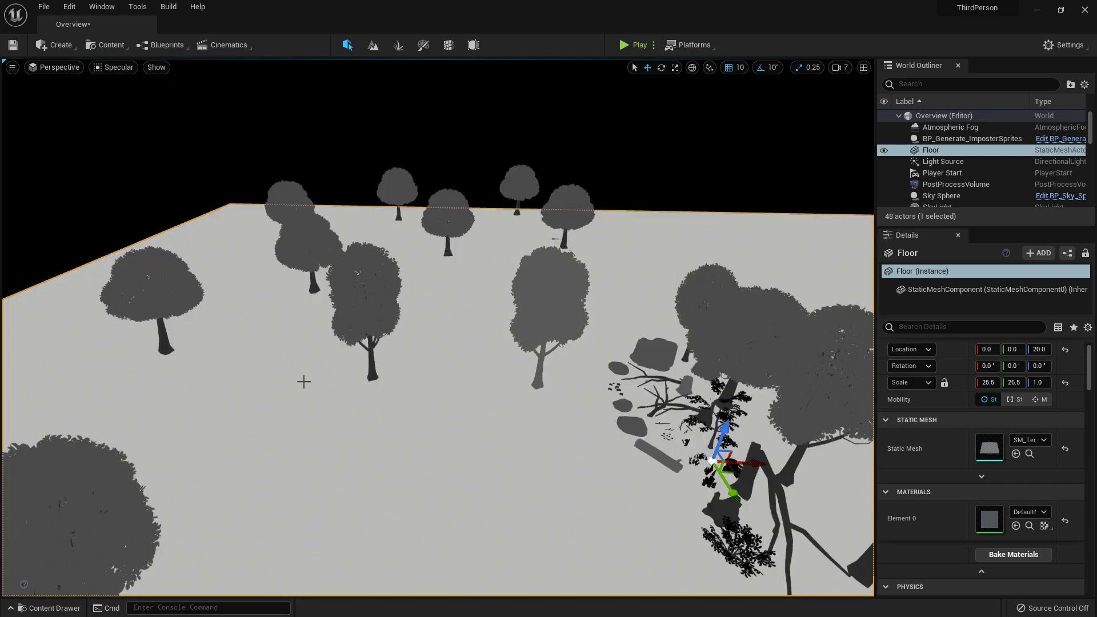
pyautogui.click(127, 69)
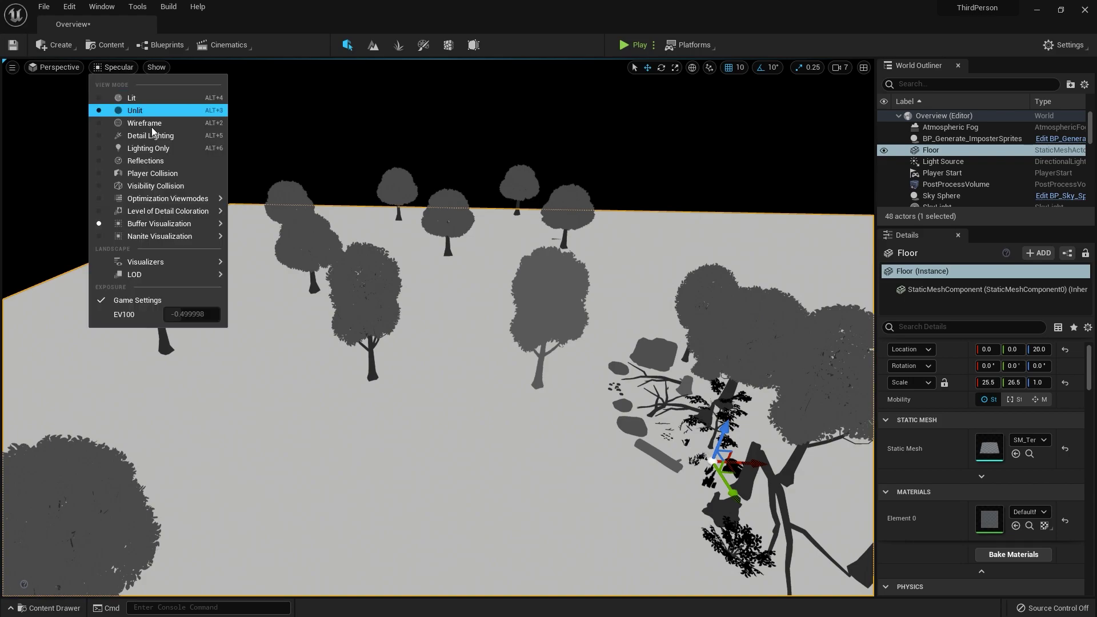
pyautogui.click(143, 98)
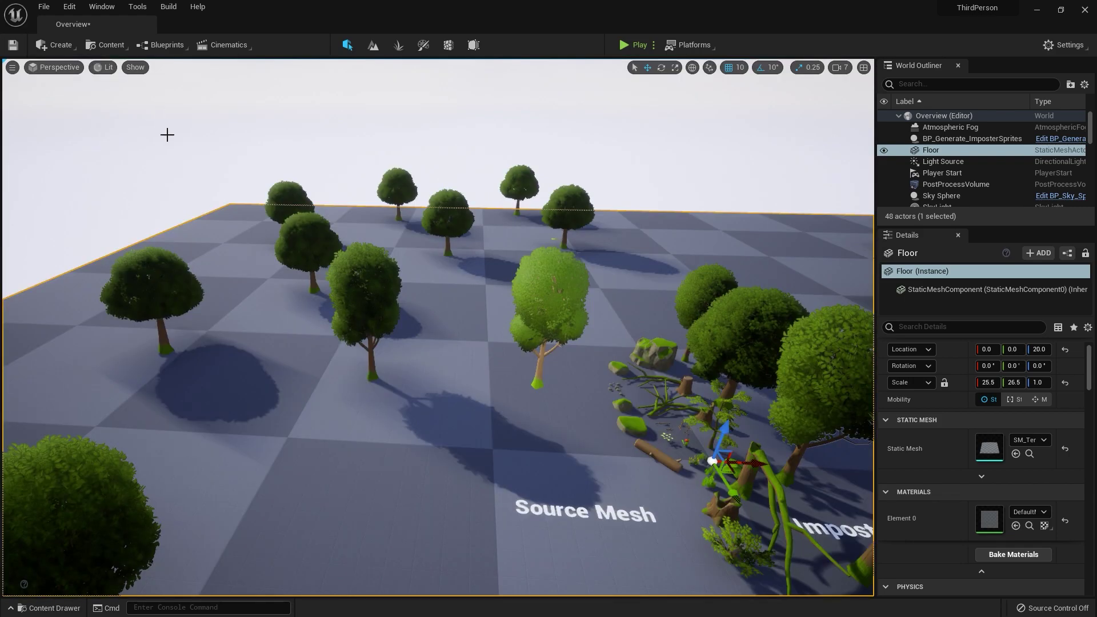
# - Select the impostor baker and display the scene in the Roughness buffer visualization
pyautogui.click(564, 305)
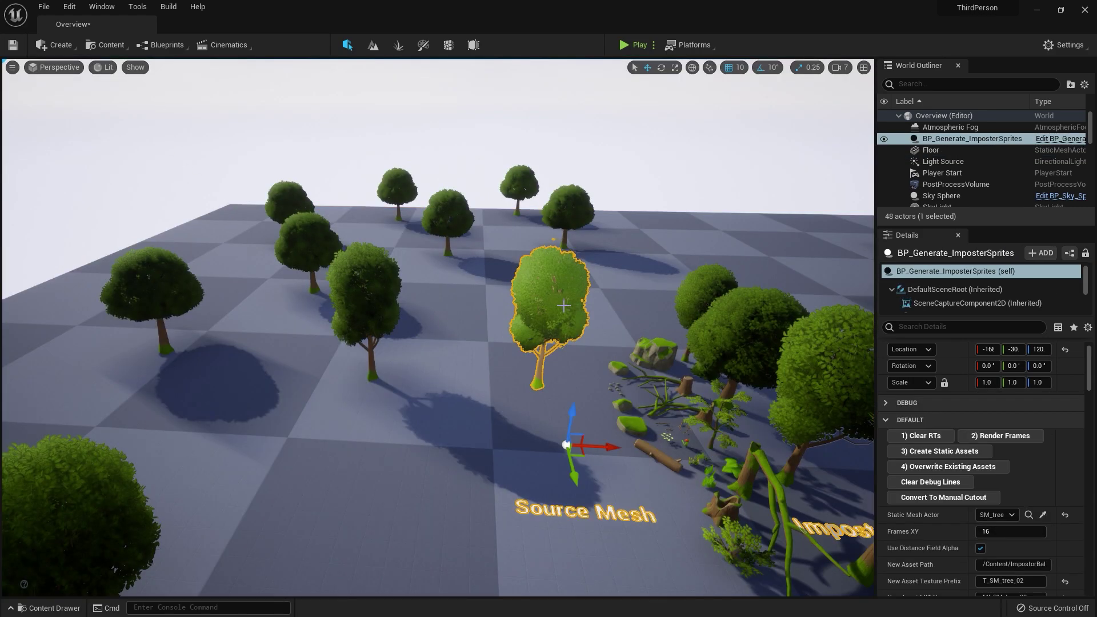
pyautogui.click(101, 69)
pyautogui.moveTo(176, 225)
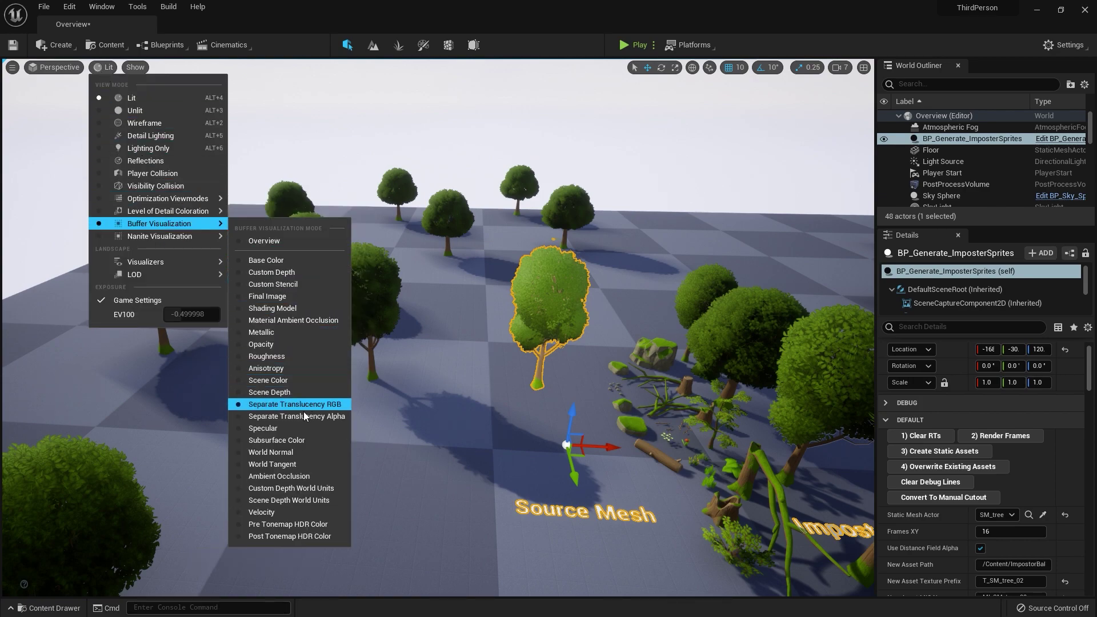
pyautogui.click(284, 354)
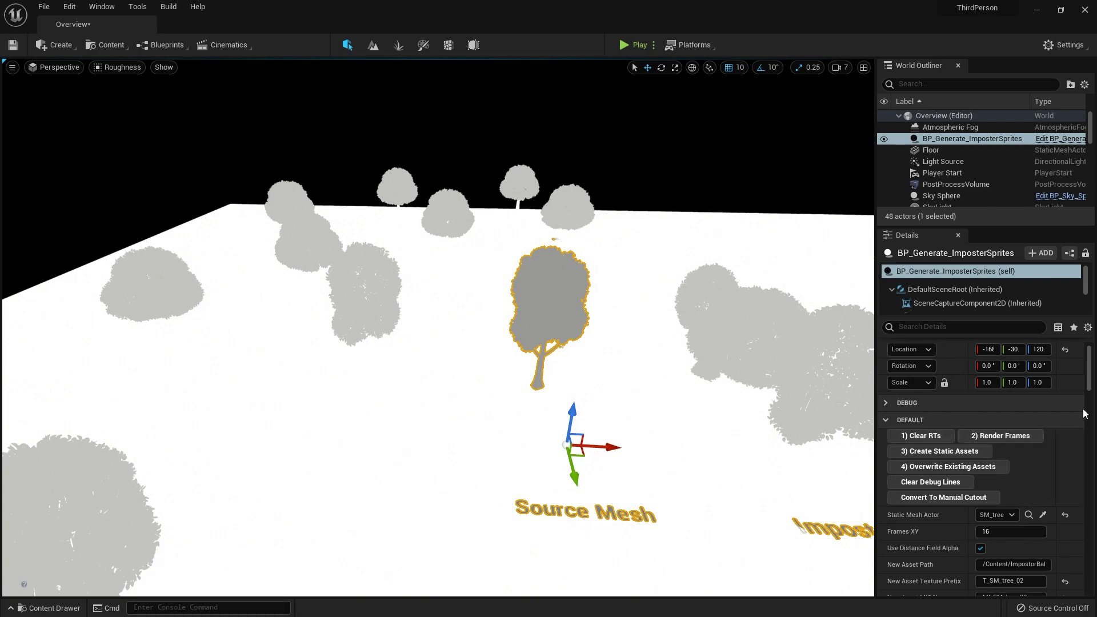
# - Set the impostor baker's Constant Roughness to 0.7 and return the viewport to Lit
pyautogui.moveTo(1089, 369); pyautogui.dragTo(1088, 496)
pyautogui.click(1017, 438)
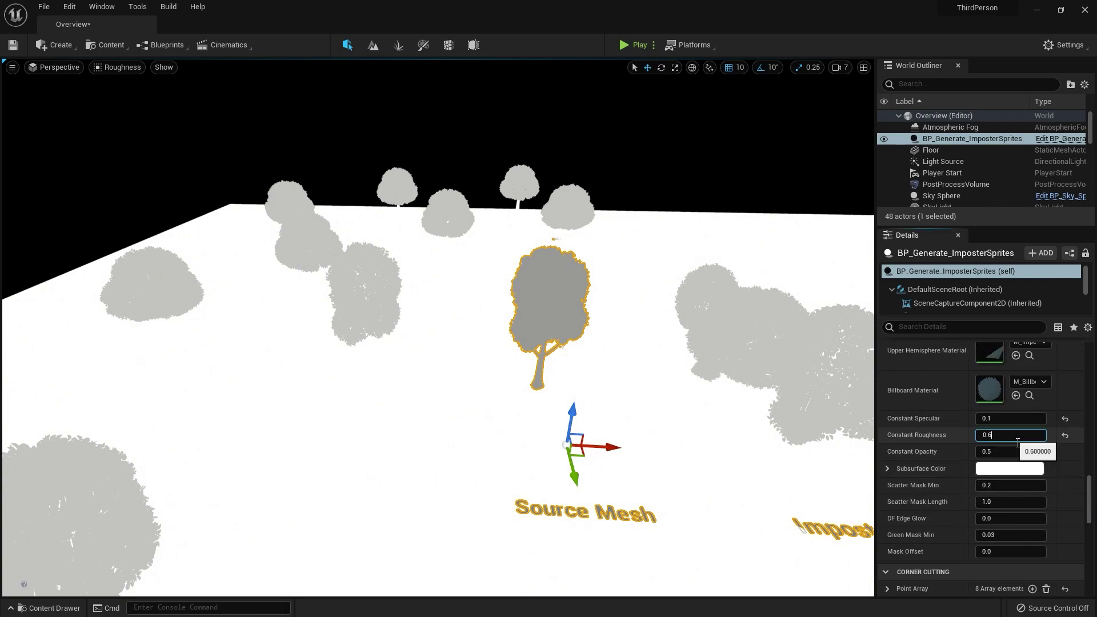
pyautogui.press('Return')
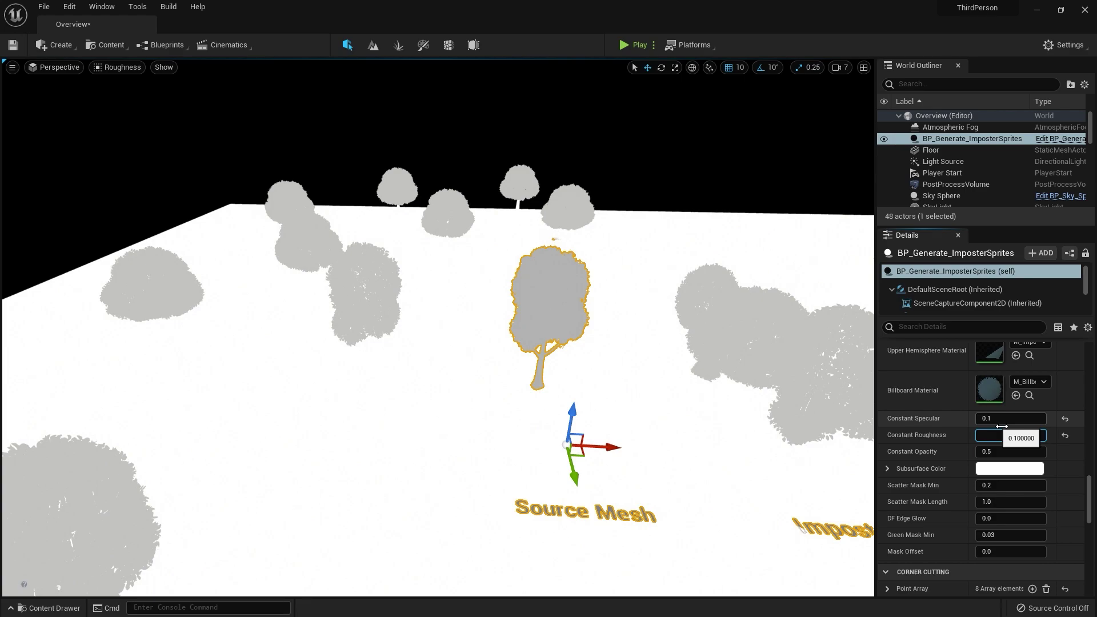
pyautogui.press('Return')
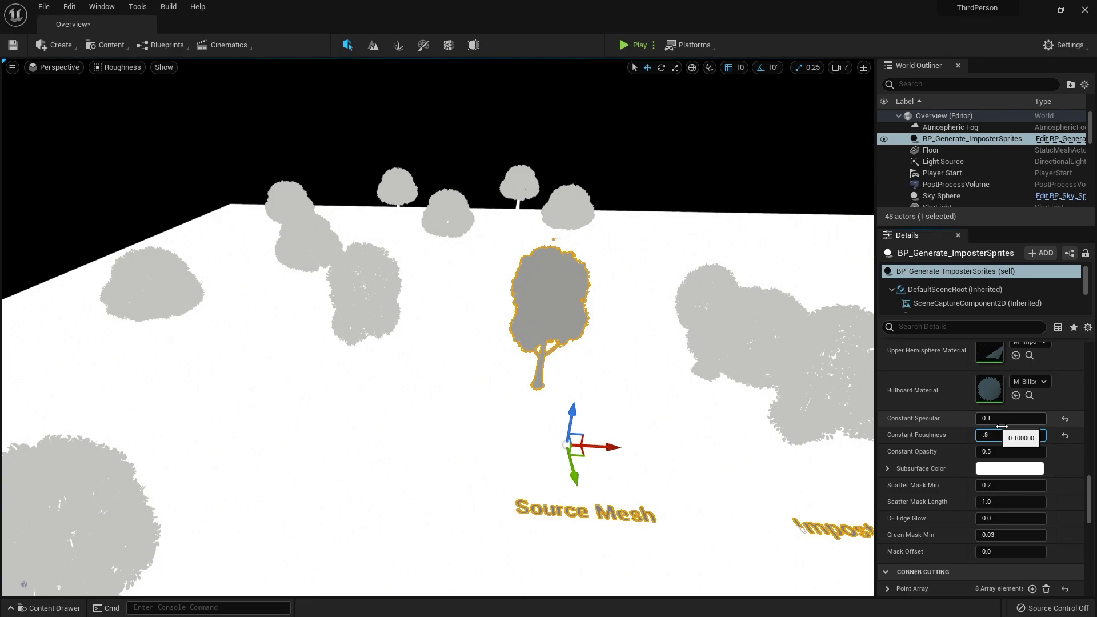
pyautogui.press('Return')
pyautogui.write('.7')
pyautogui.press('Return')
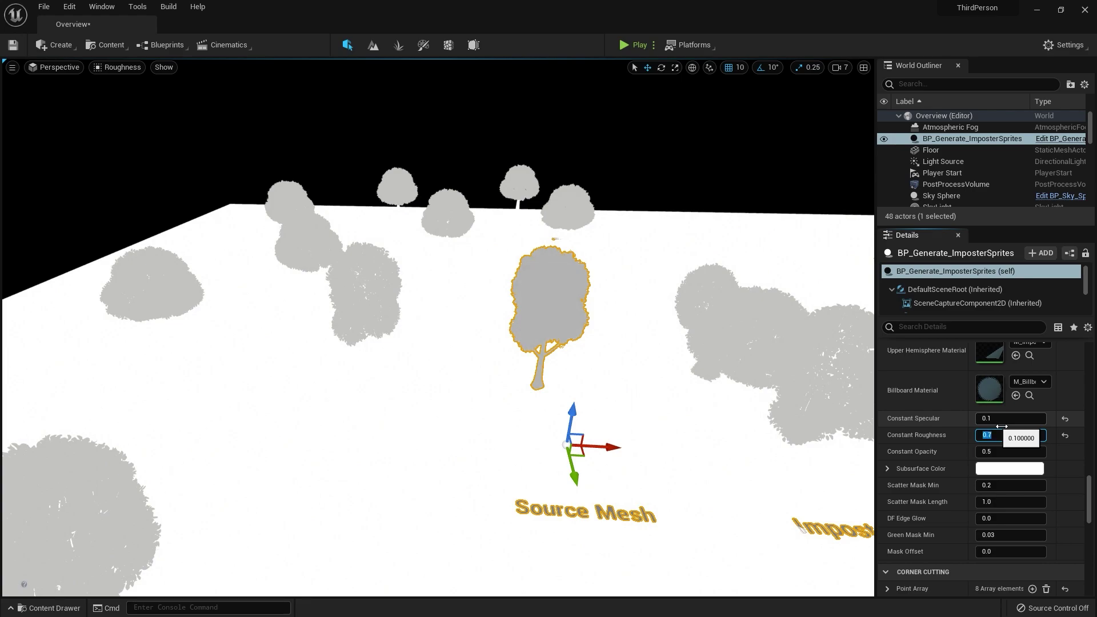
pyautogui.click(106, 69)
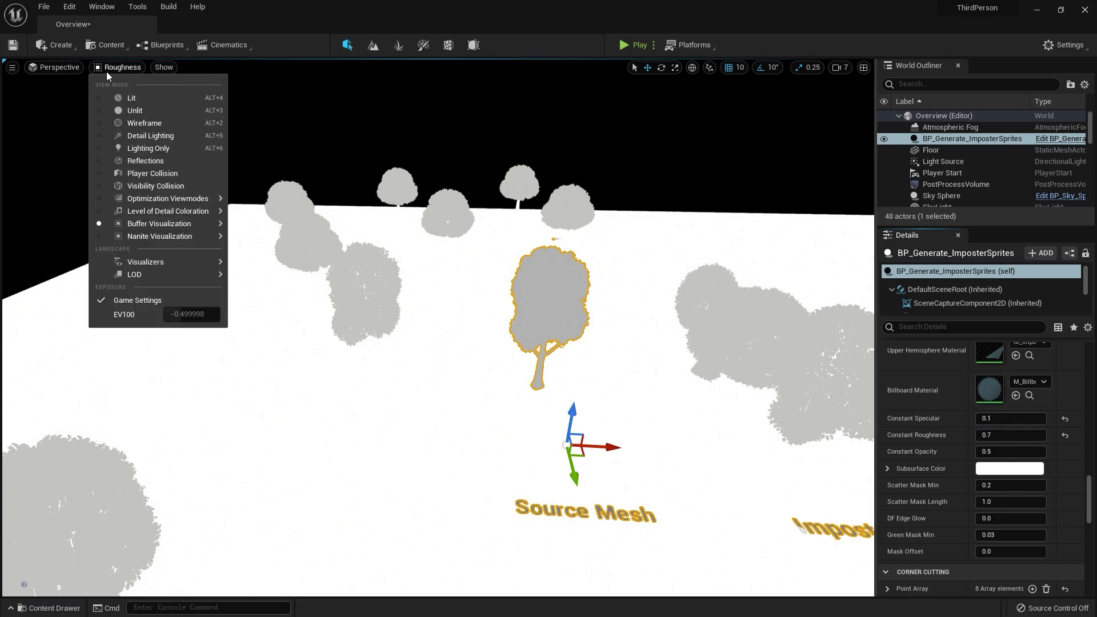
pyautogui.click(122, 95)
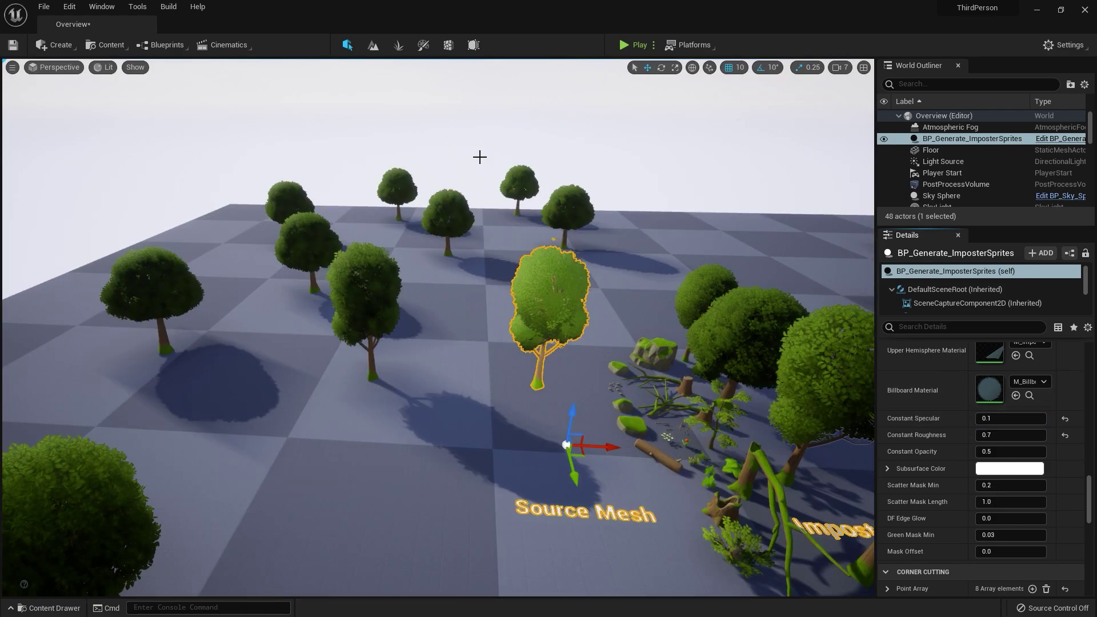
# - Examine the impostor beside its source tree from several angles in the Lit view and reselect the impostor baker
pyautogui.click(477, 144)
pyautogui.moveTo(463, 146); pyautogui.dragTo(583, 137, button='right')
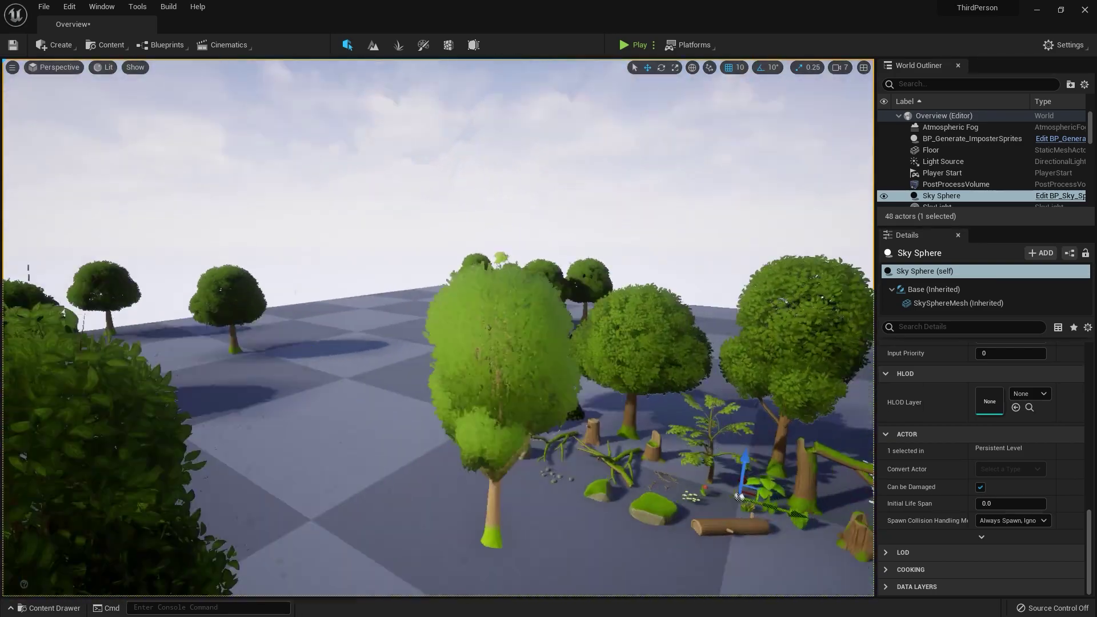
pyautogui.press('f')
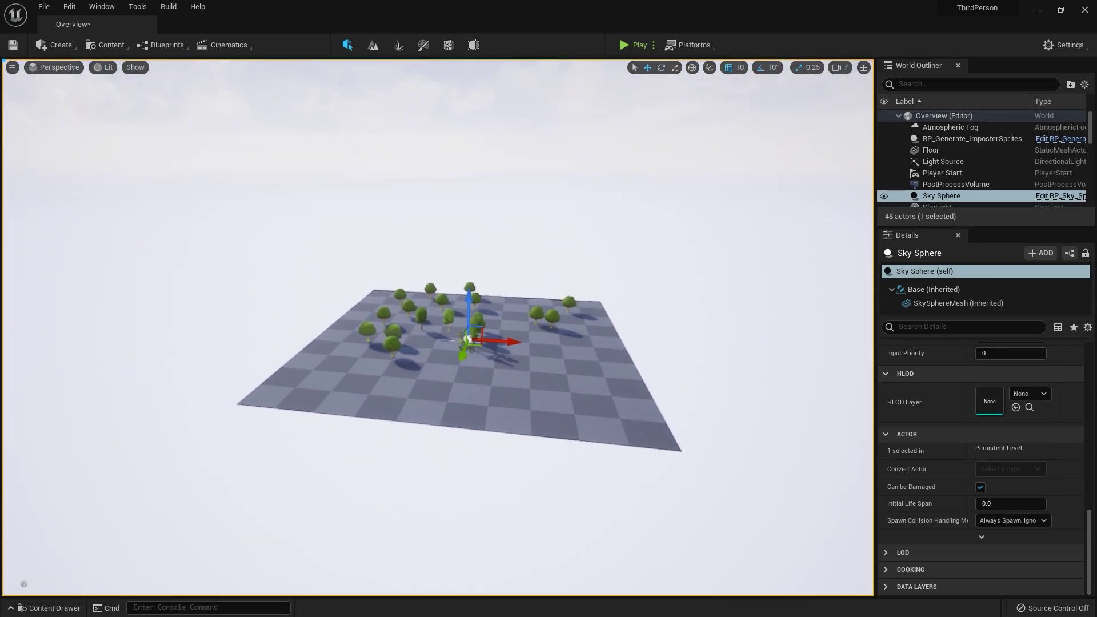
pyautogui.press('w')
pyautogui.moveTo(583, 137); pyautogui.dragTo(503, 135, button='right')
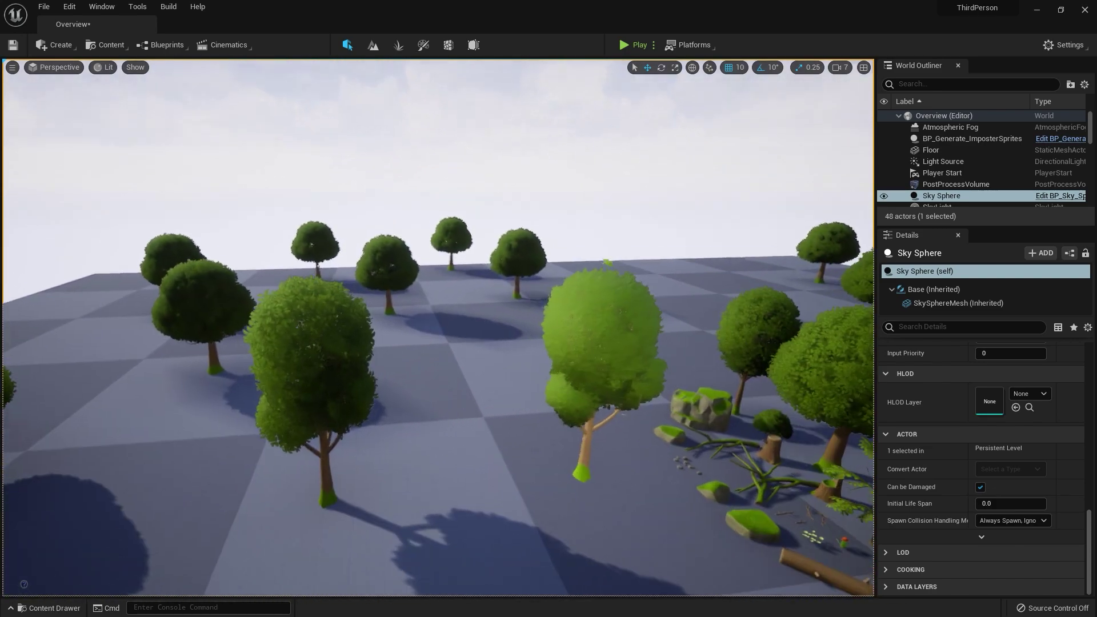
pyautogui.moveTo(467, 306); pyautogui.dragTo(465, 306, button='right')
pyautogui.press('s')
pyautogui.click(561, 336)
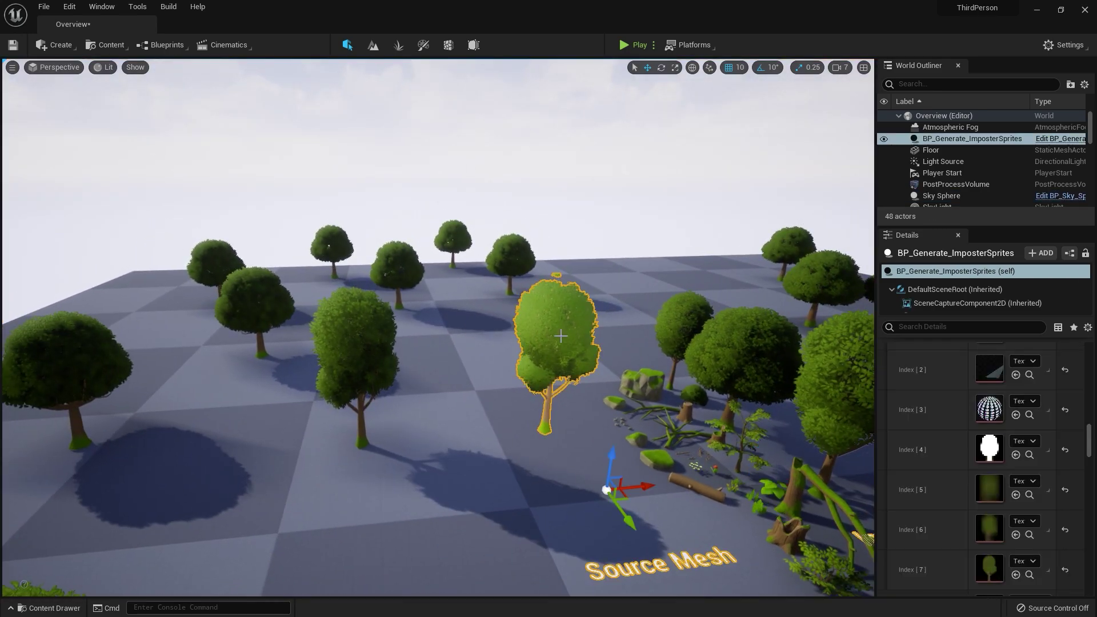
# - Locate the source tree's static mesh asset from the level and copy its name, SM_tree_03
pyautogui.click(402, 366)
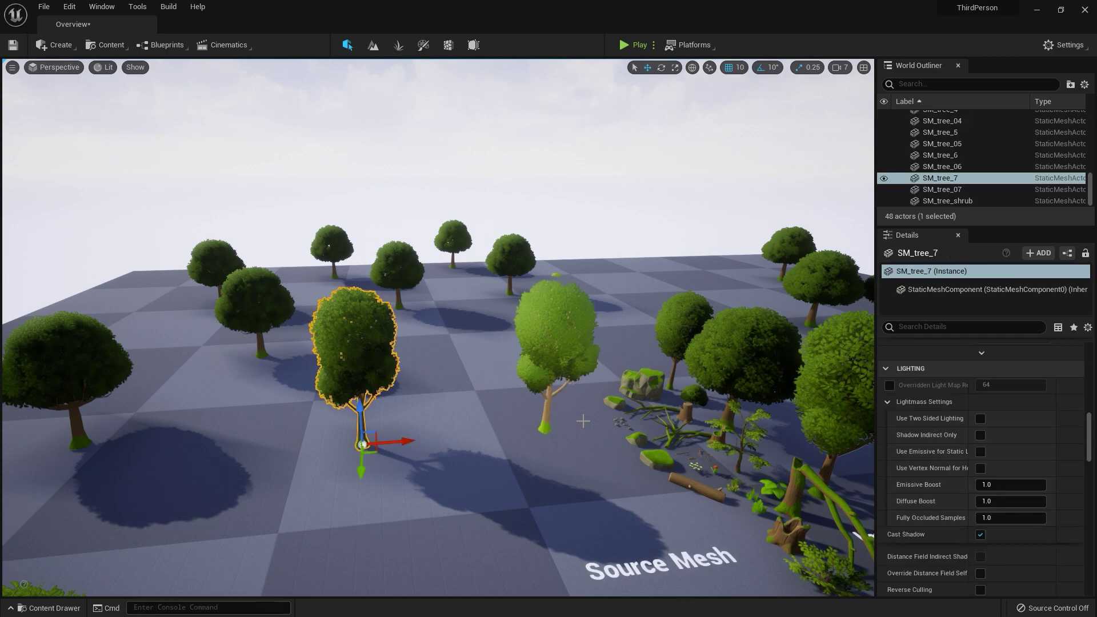
pyautogui.scroll(10, 1048, 454)
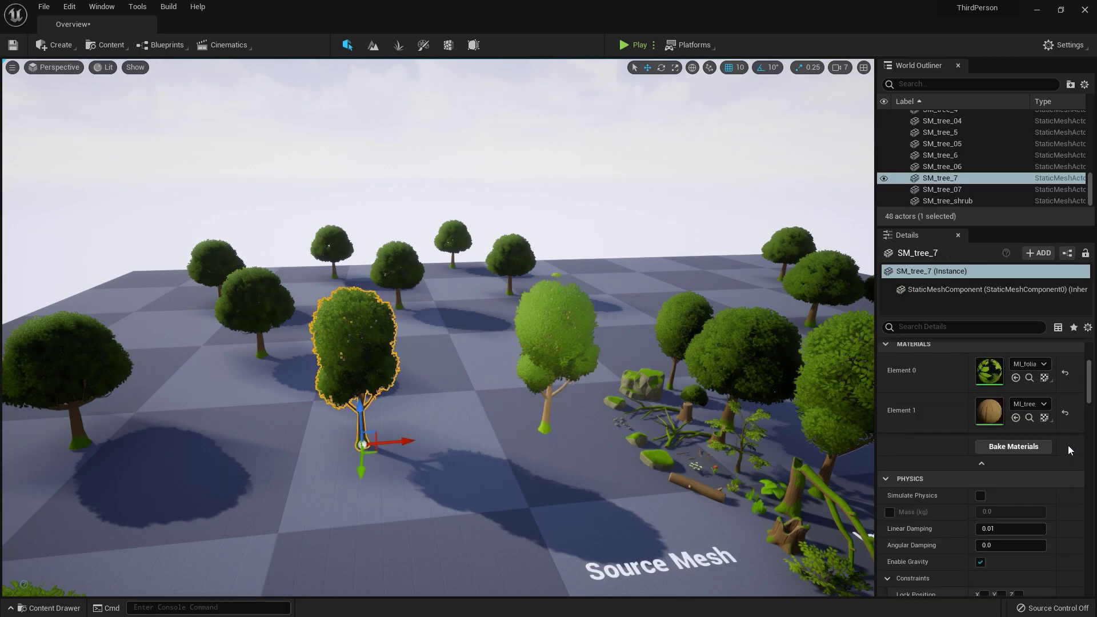
pyautogui.click(1030, 470)
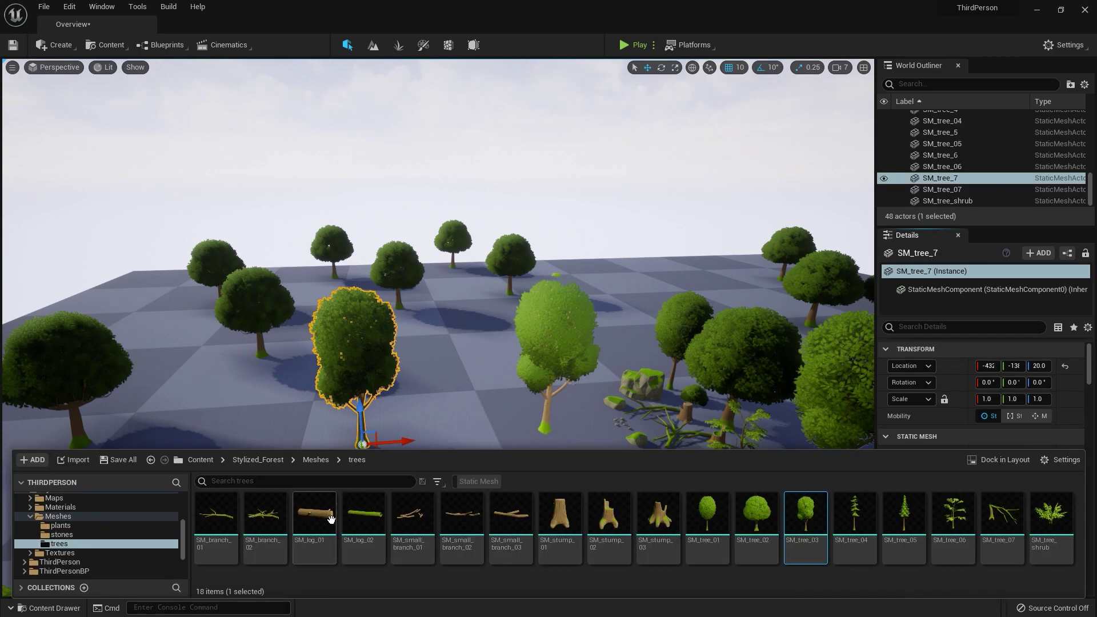
pyautogui.click(820, 542)
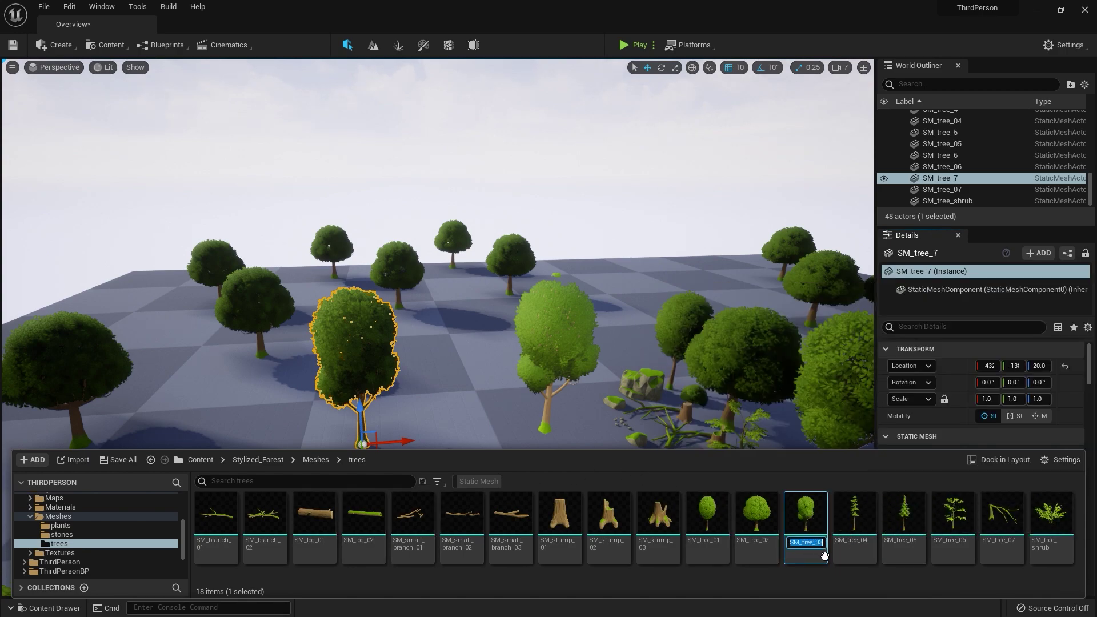
pyautogui.click(562, 355)
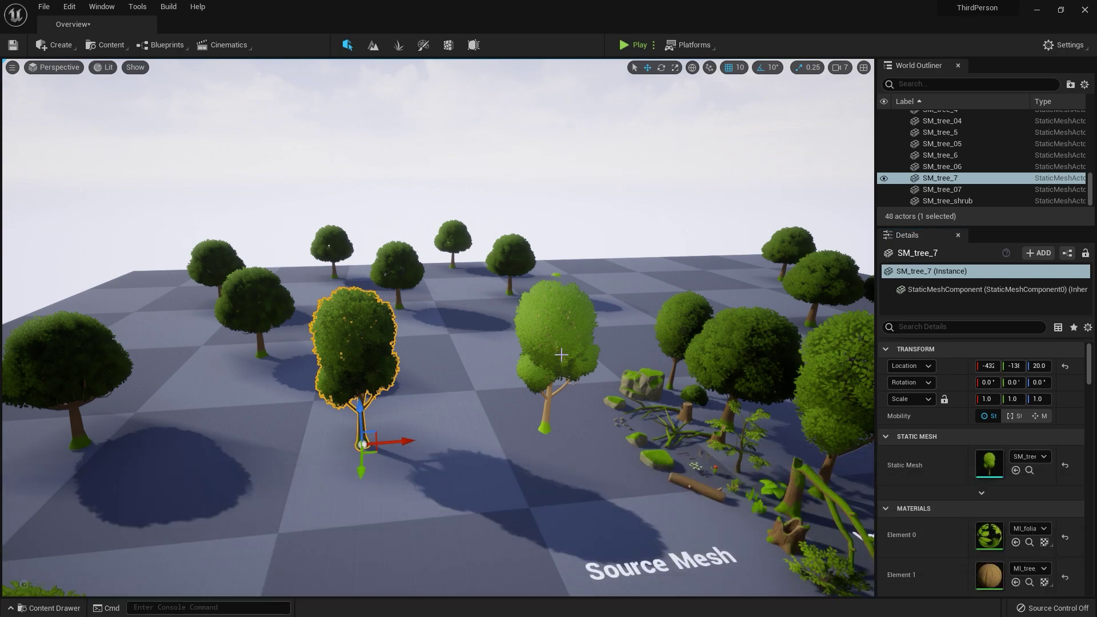
# - Create a static mesh from the impostor baker's ProceduralMesh component, named SM_tree_03, in the ImpostorBaker/ImpostorLODs folder
pyautogui.click(570, 343)
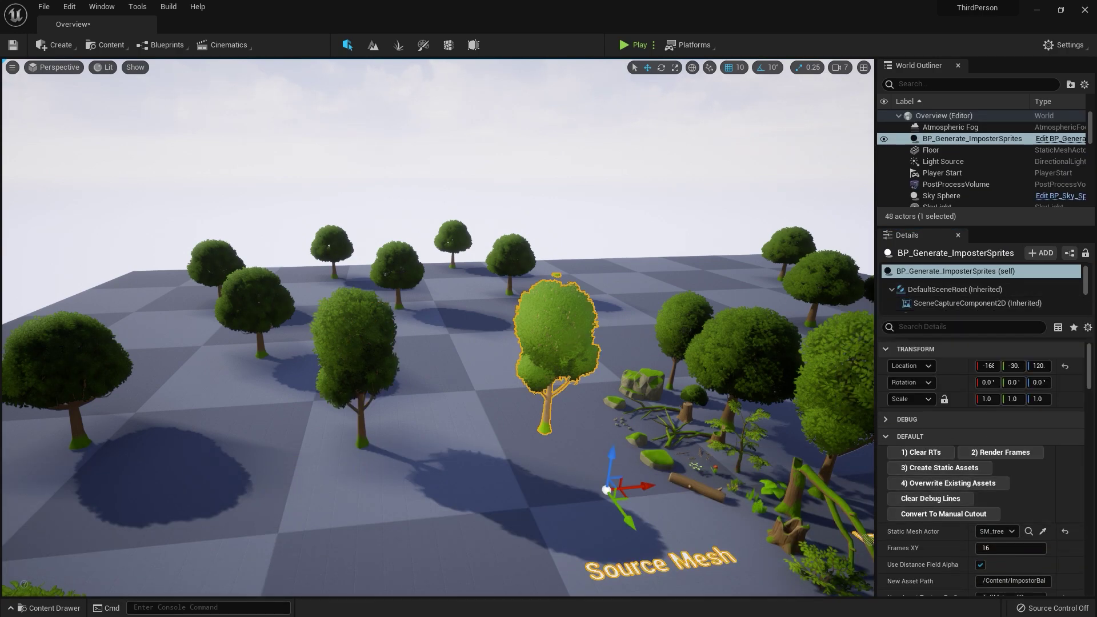
pyautogui.scroll(-1, 971, 296)
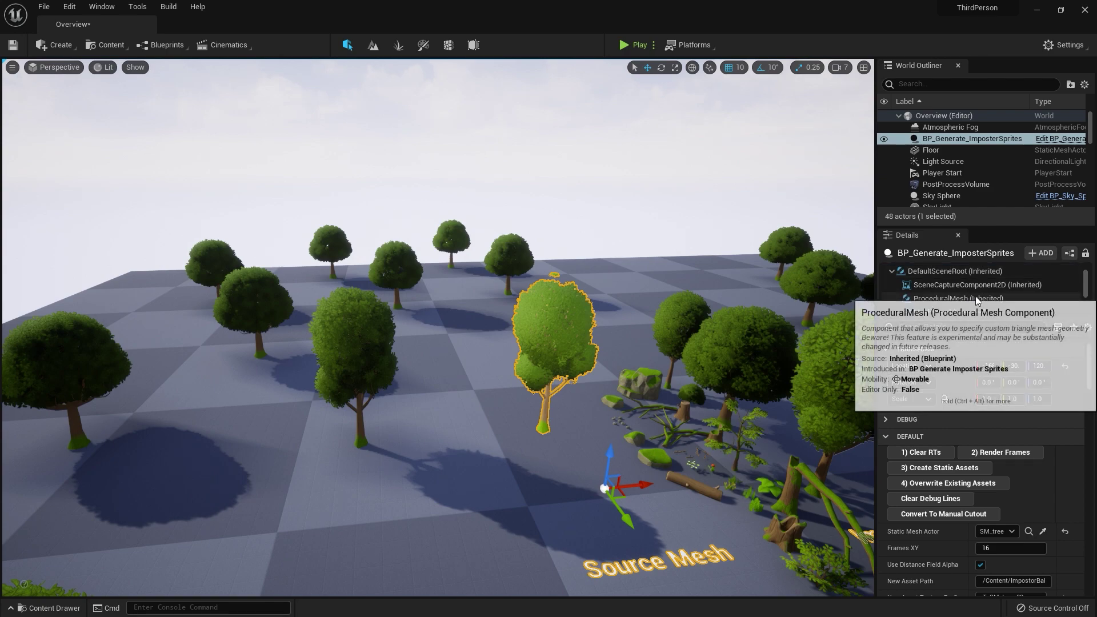
pyautogui.click(971, 297)
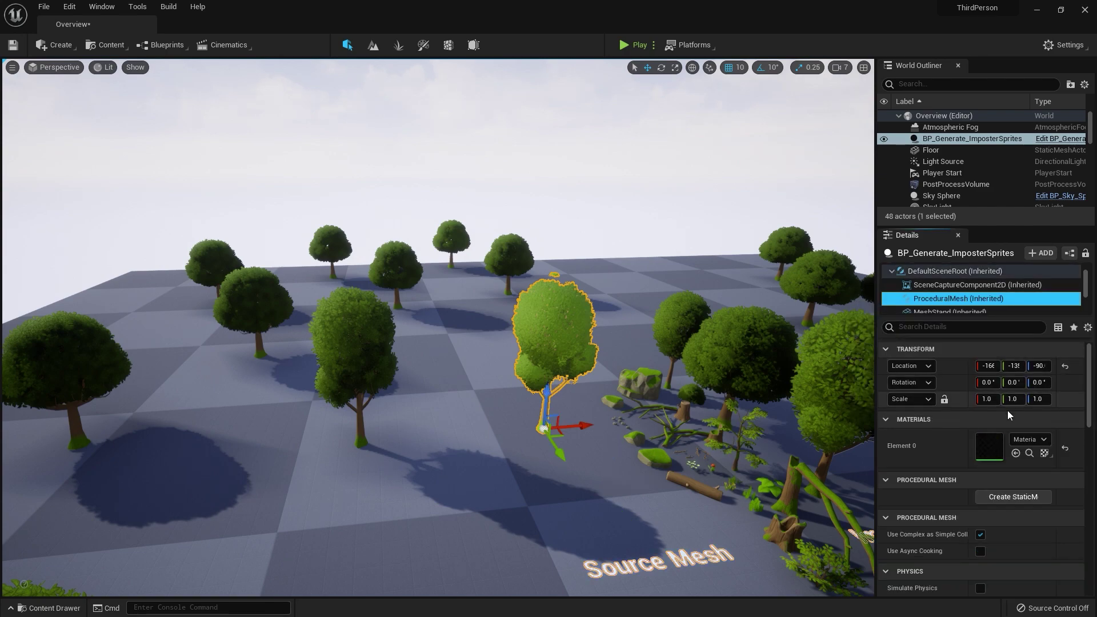
pyautogui.click(1003, 499)
pyautogui.click(457, 258)
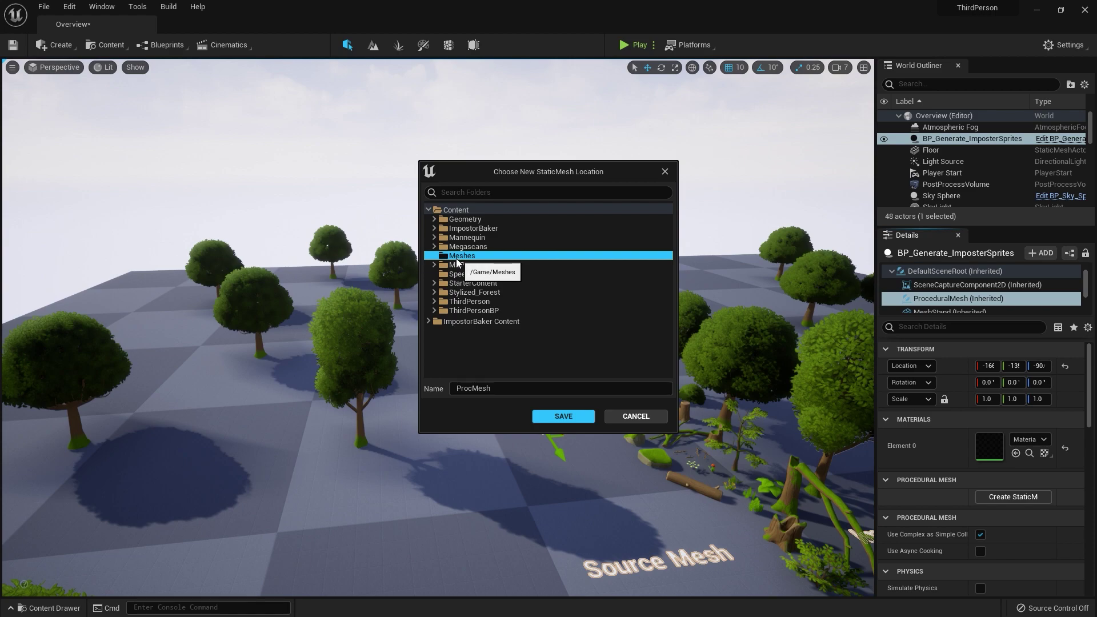
pyautogui.moveTo(507, 392); pyautogui.dragTo(382, 379)
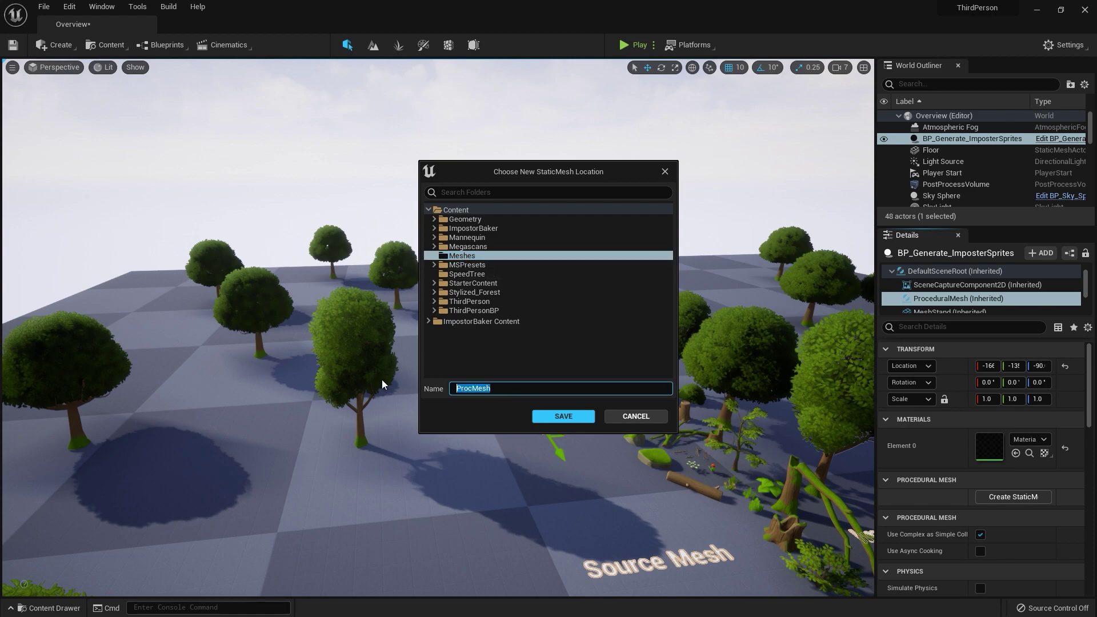
pyautogui.click(435, 229)
pyautogui.click(464, 238)
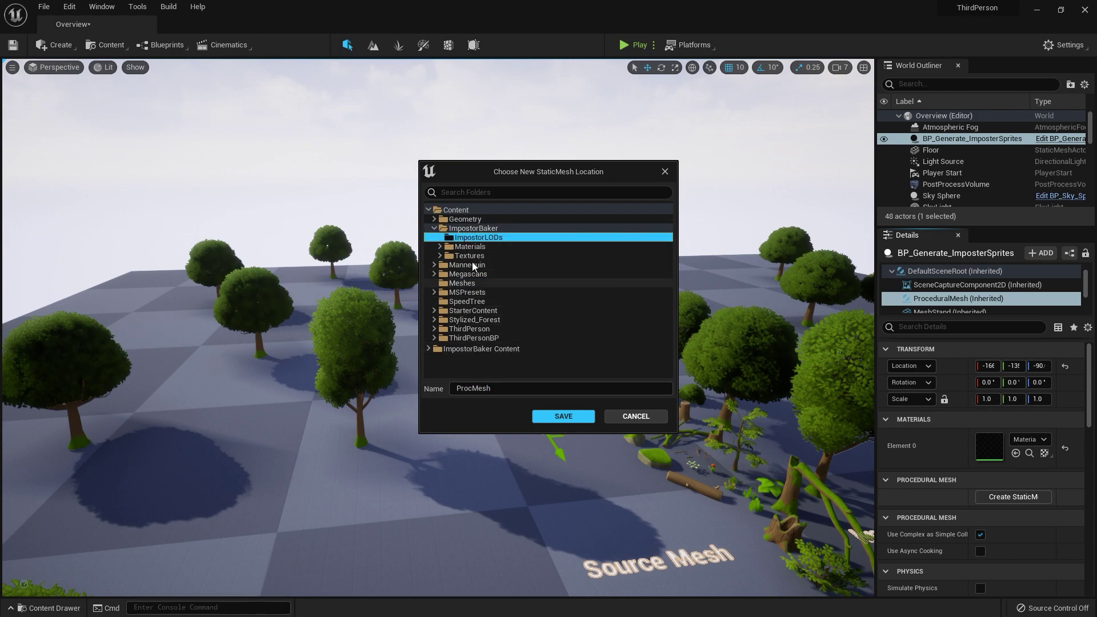
pyautogui.click(451, 389)
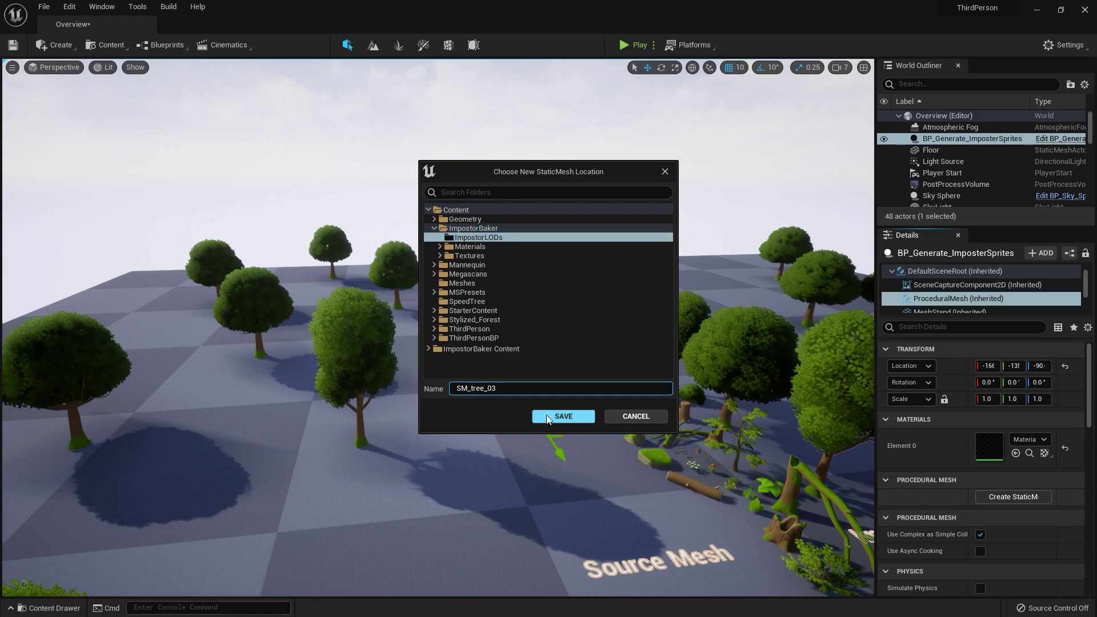
pyautogui.click(563, 416)
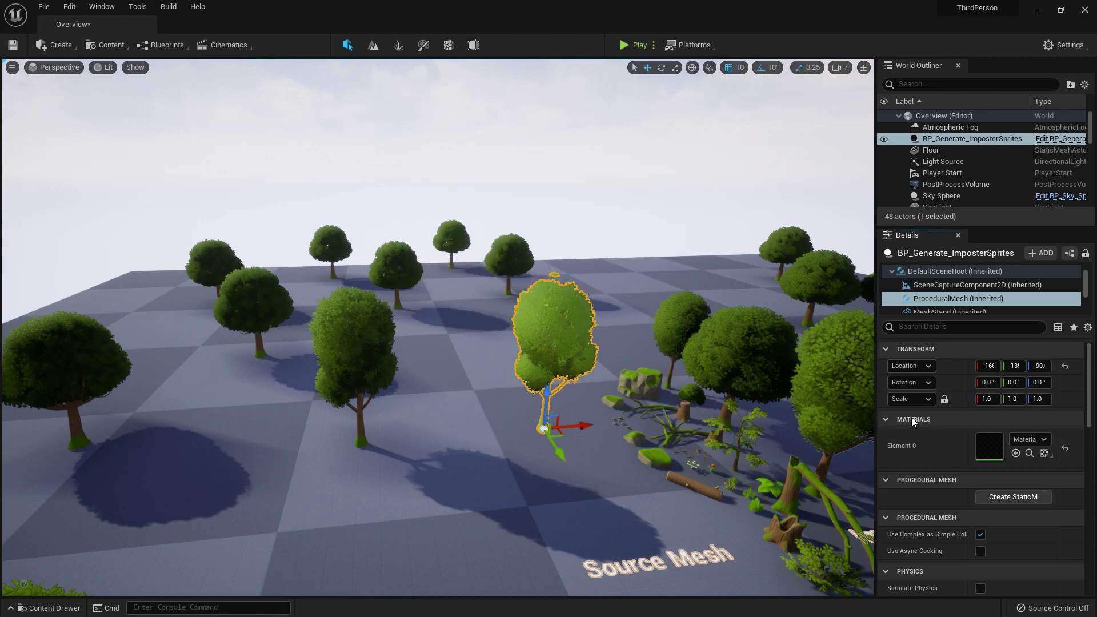
# - Export the SM_tree_03 static mesh from ImpostorLODs as an FBX file named SM_tree_03 in the project's Imposter folder
pyautogui.click(51, 607)
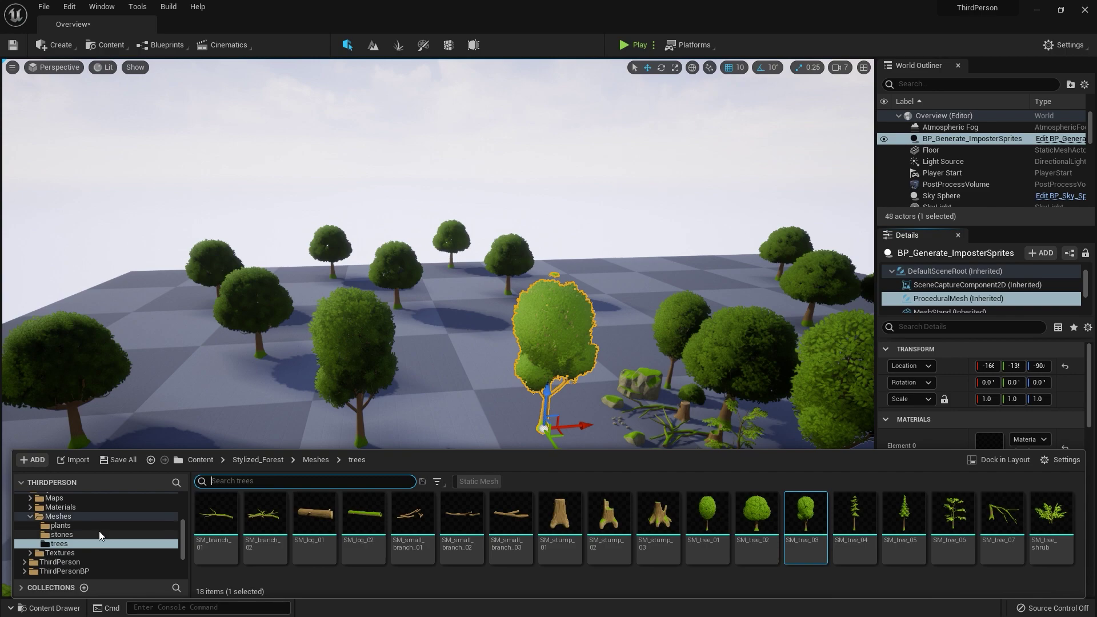
pyautogui.scroll(3, 84, 536)
pyautogui.click(84, 506)
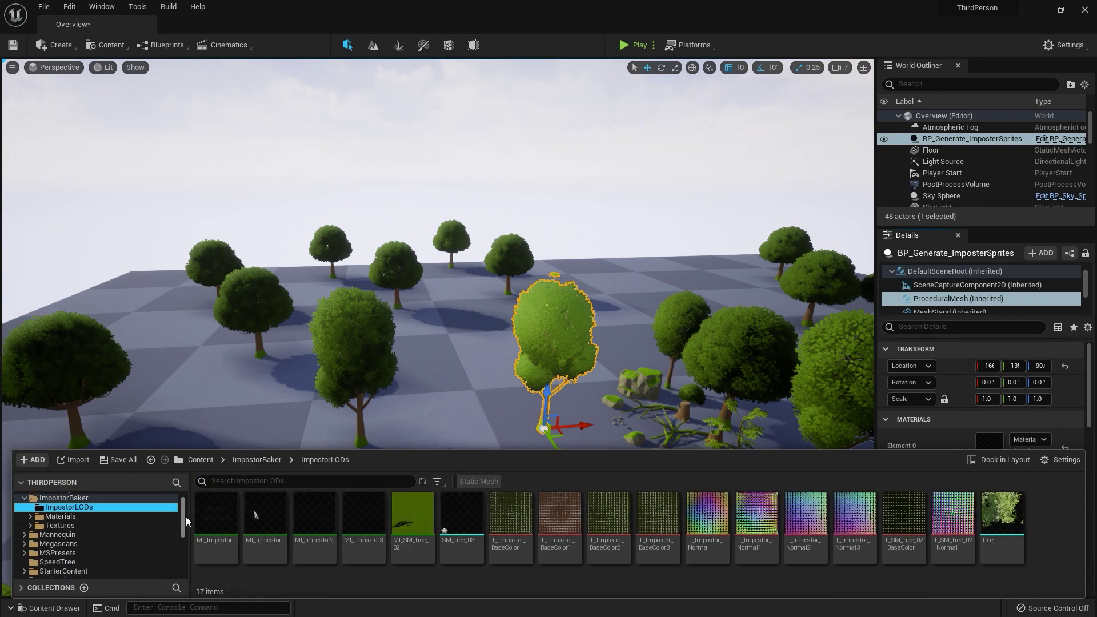
pyautogui.rightClick(461, 519)
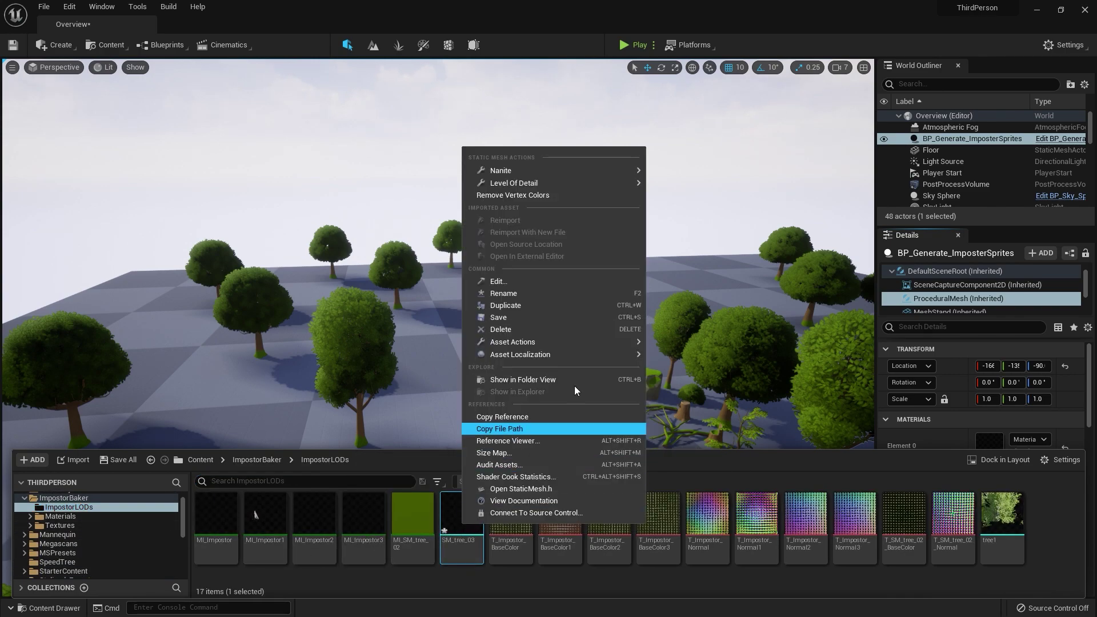
pyautogui.moveTo(595, 341)
pyautogui.click(685, 395)
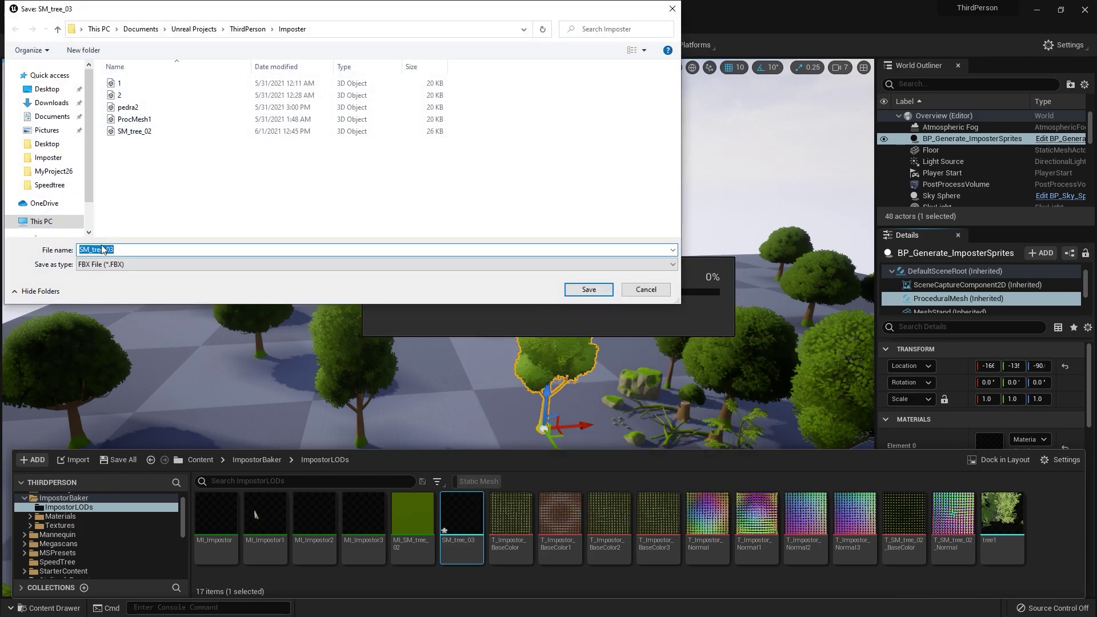
pyautogui.click(585, 289)
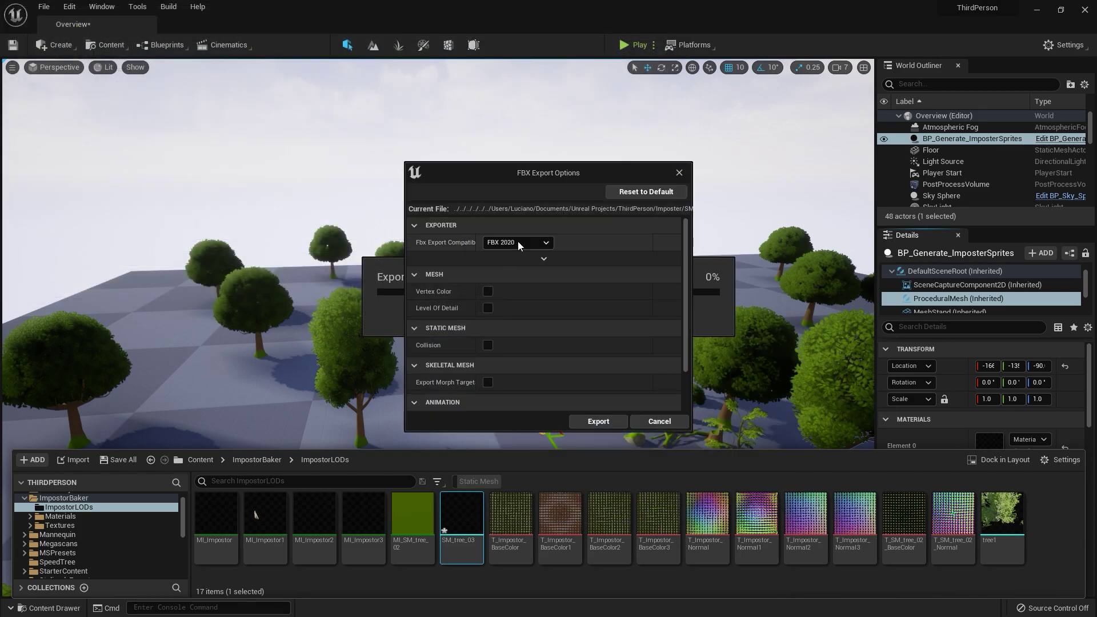
pyautogui.scroll(-2, 499, 304)
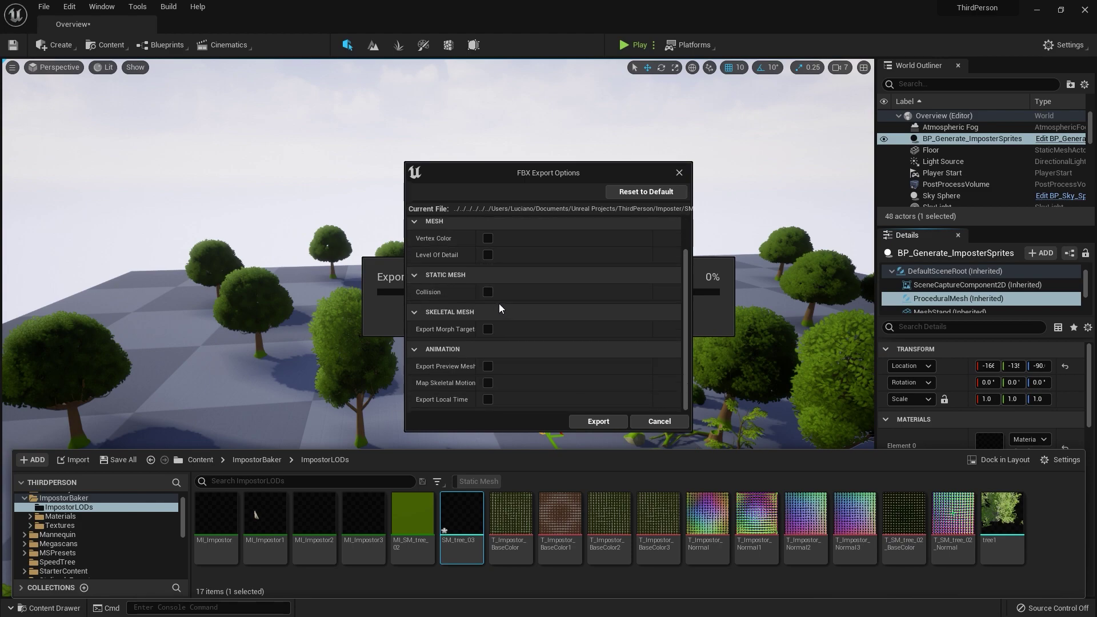
pyautogui.click(612, 419)
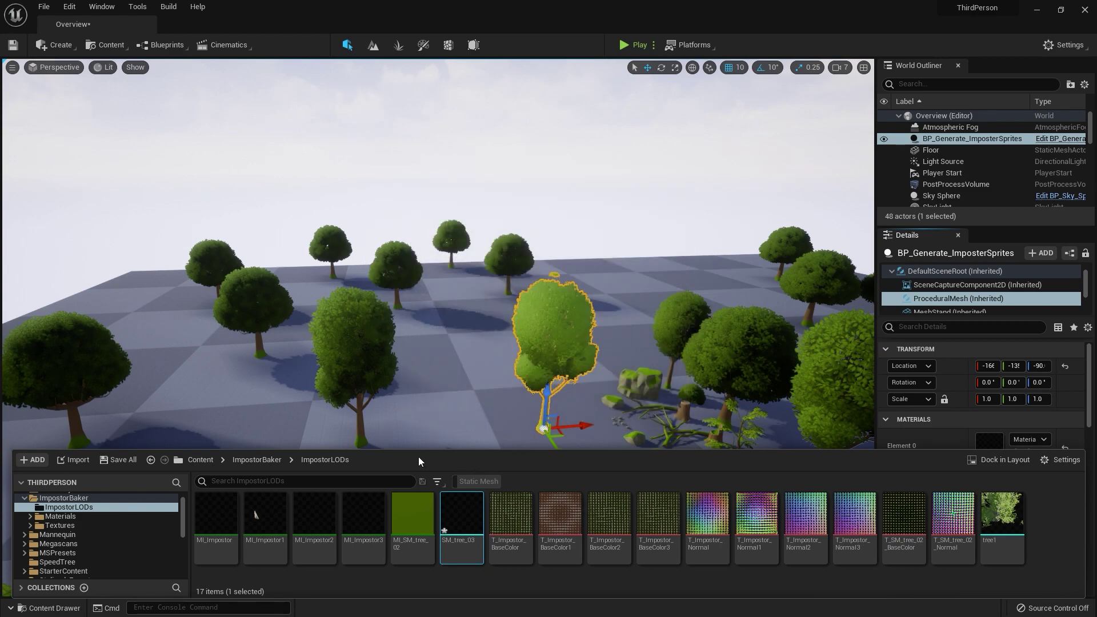
# - Delete the SM_tree_03 static mesh asset from the ImpostorLODs folder
pyautogui.moveTo(475, 523)
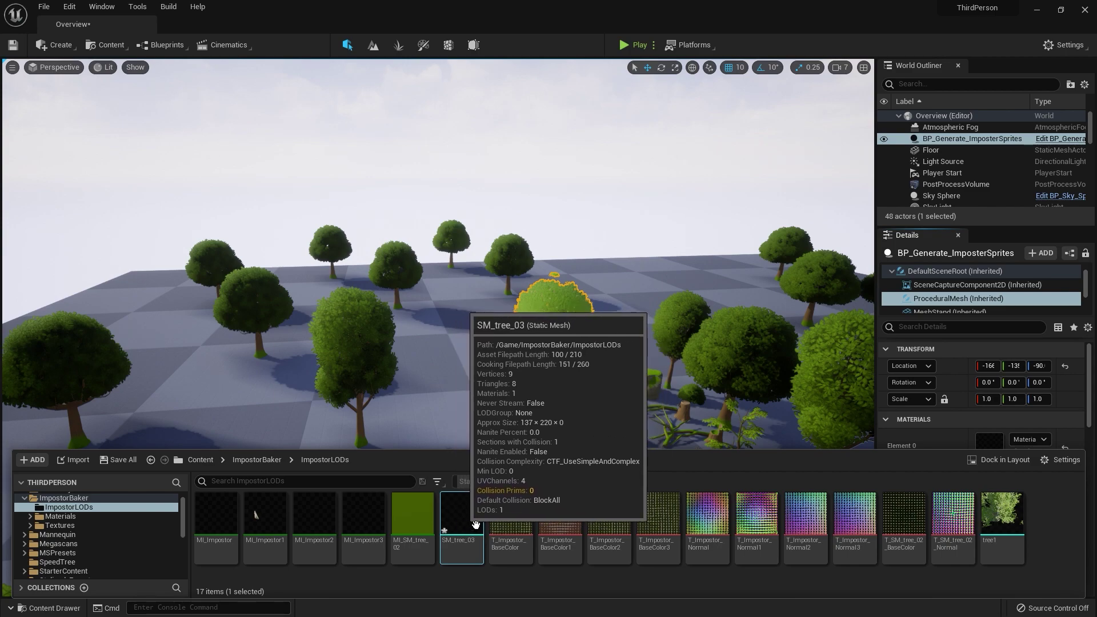
pyautogui.press('Delete')
pyautogui.click(494, 481)
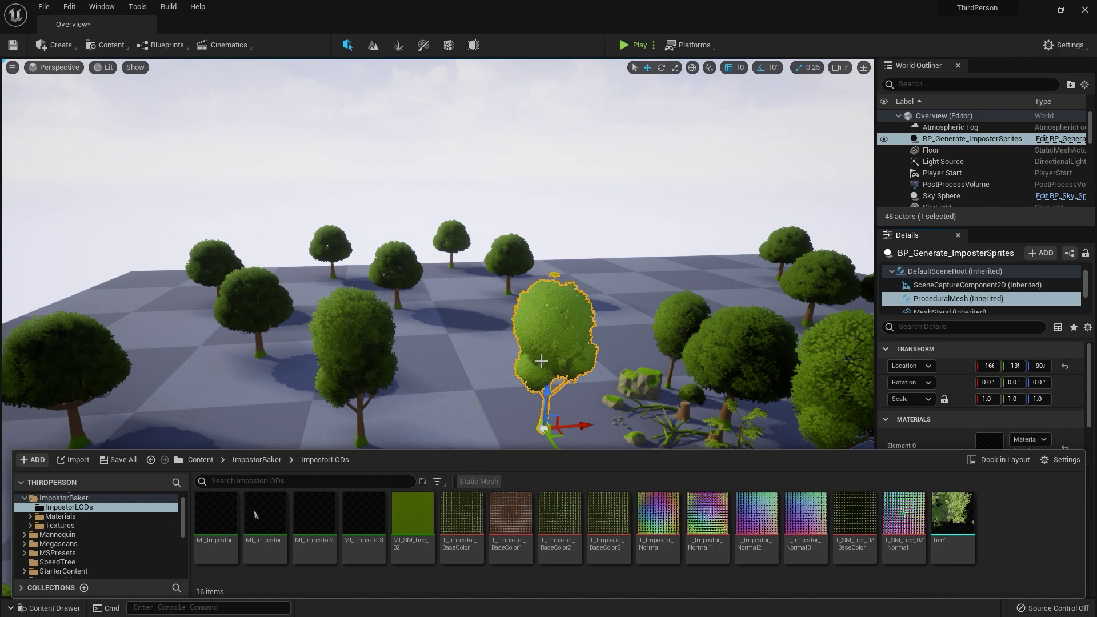
pyautogui.click(578, 335)
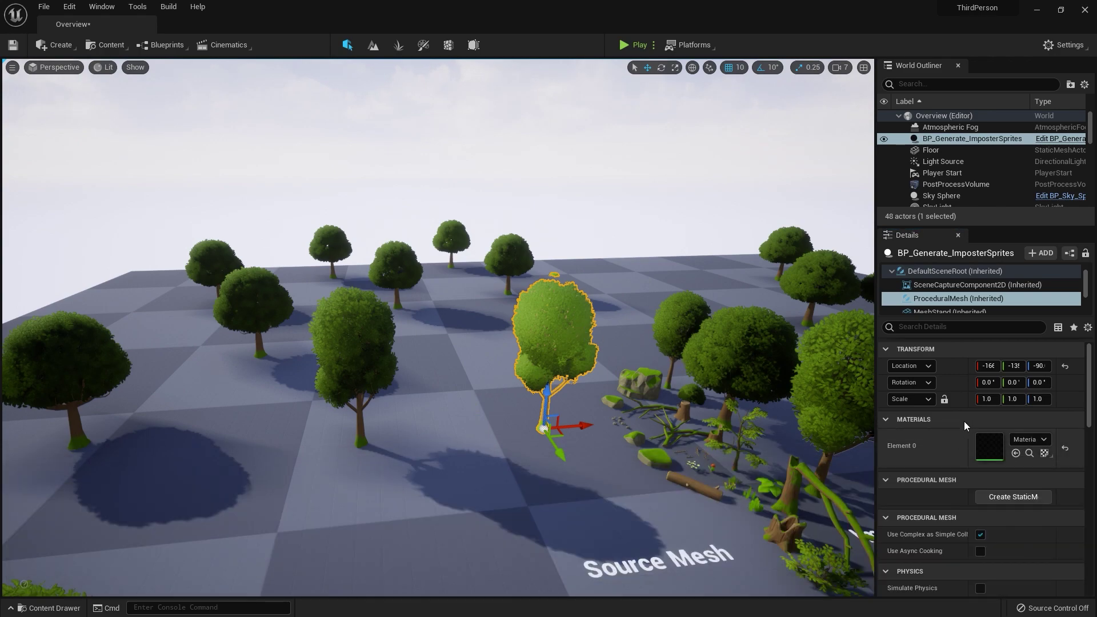
# - Set the impostor baker's New Asset Texture Prefix to T_SM_tree_03 and its New Asset MIC Name to MI_SM_tree_03
pyautogui.scroll(2, 963, 284)
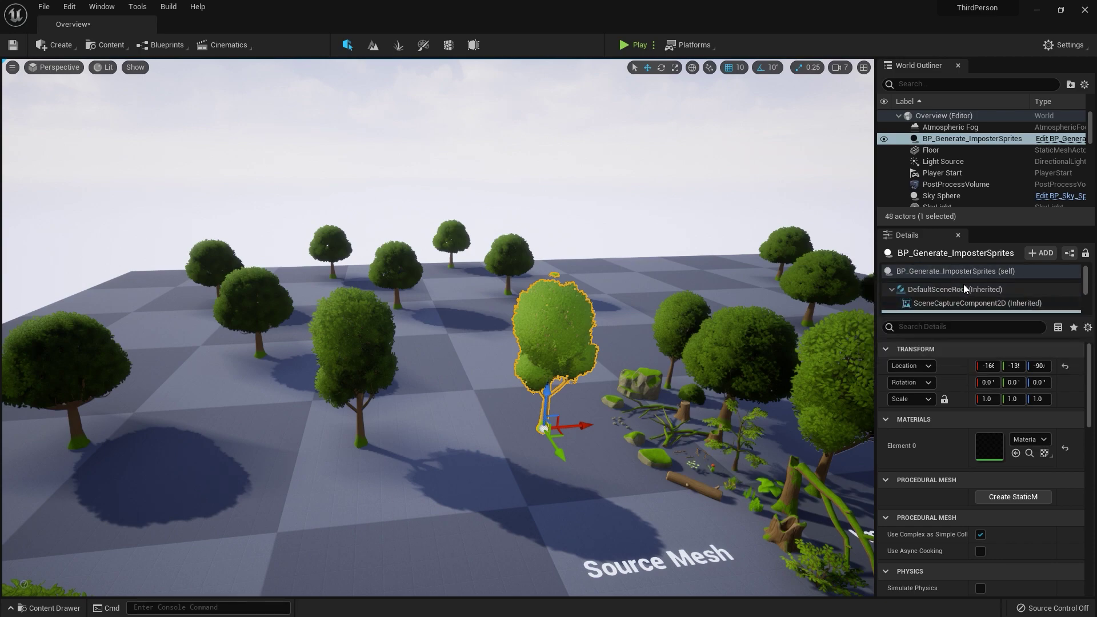
pyautogui.click(963, 272)
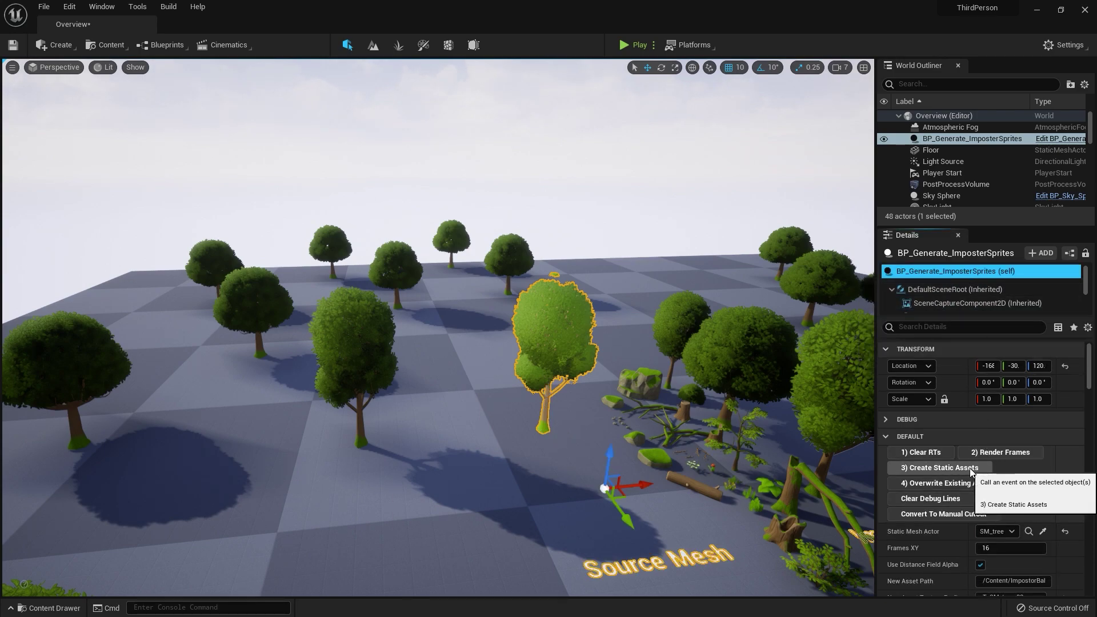
pyautogui.scroll(-3, 1044, 493)
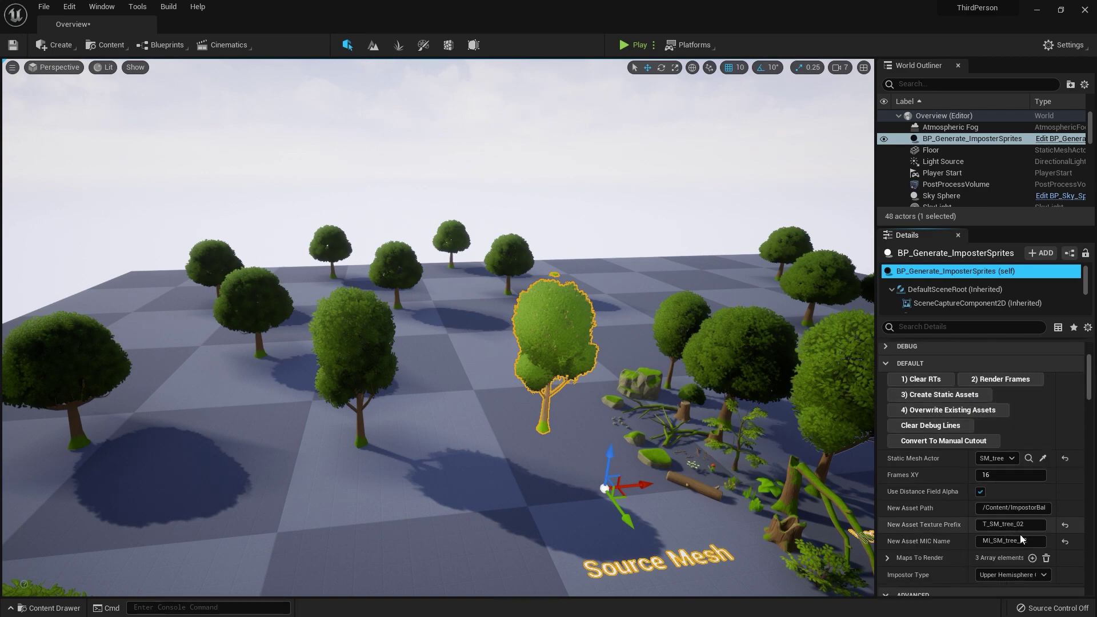
pyautogui.click(1041, 527)
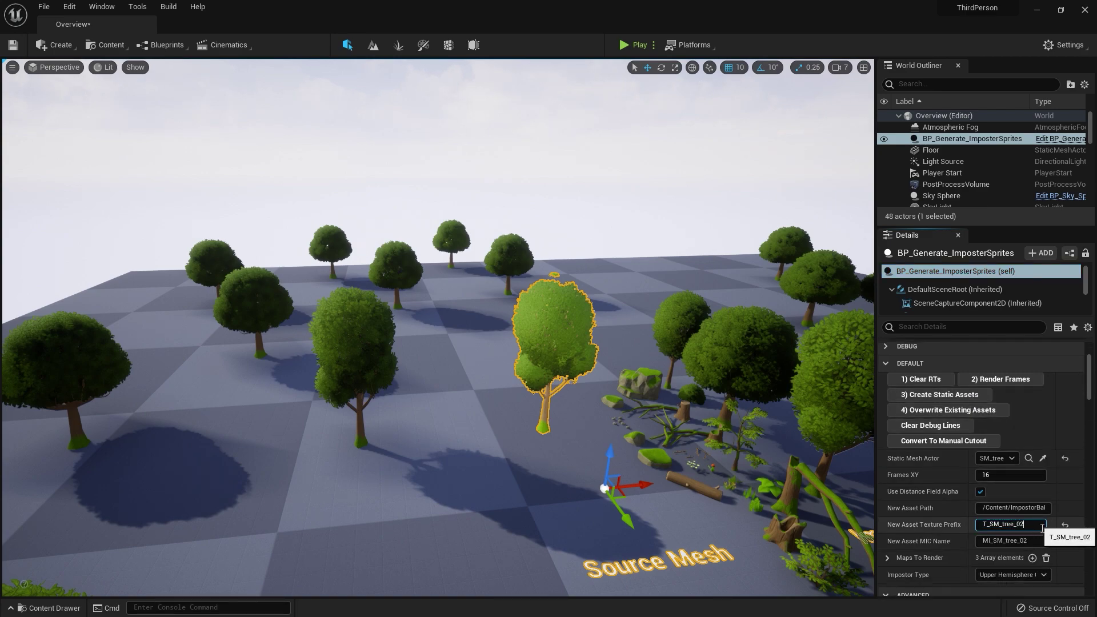
pyautogui.press('BackSpace')
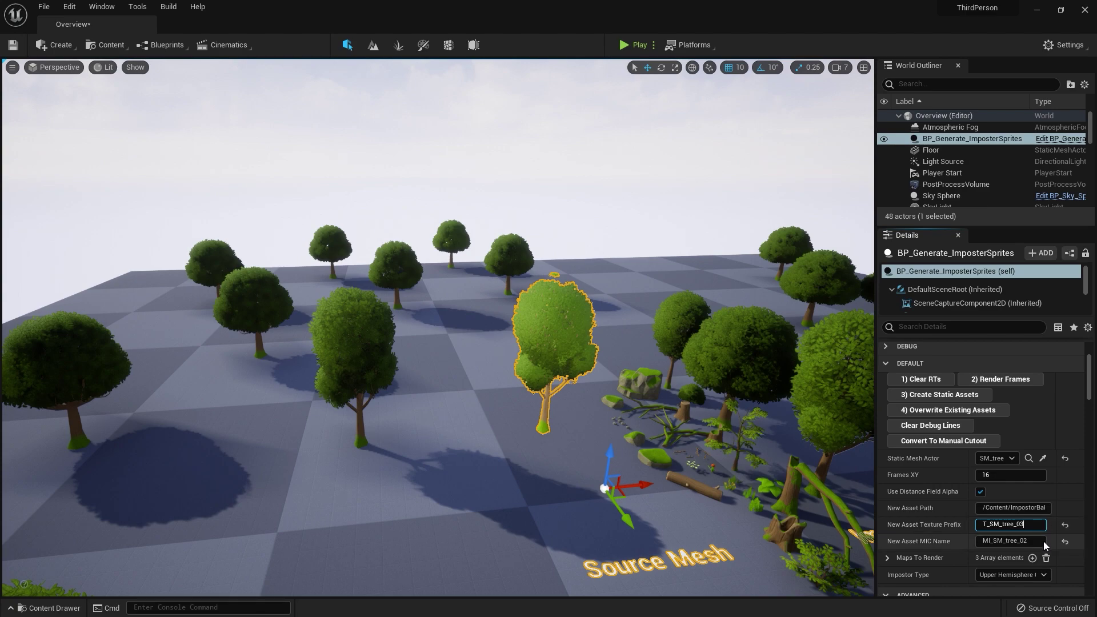
pyautogui.click(1043, 543)
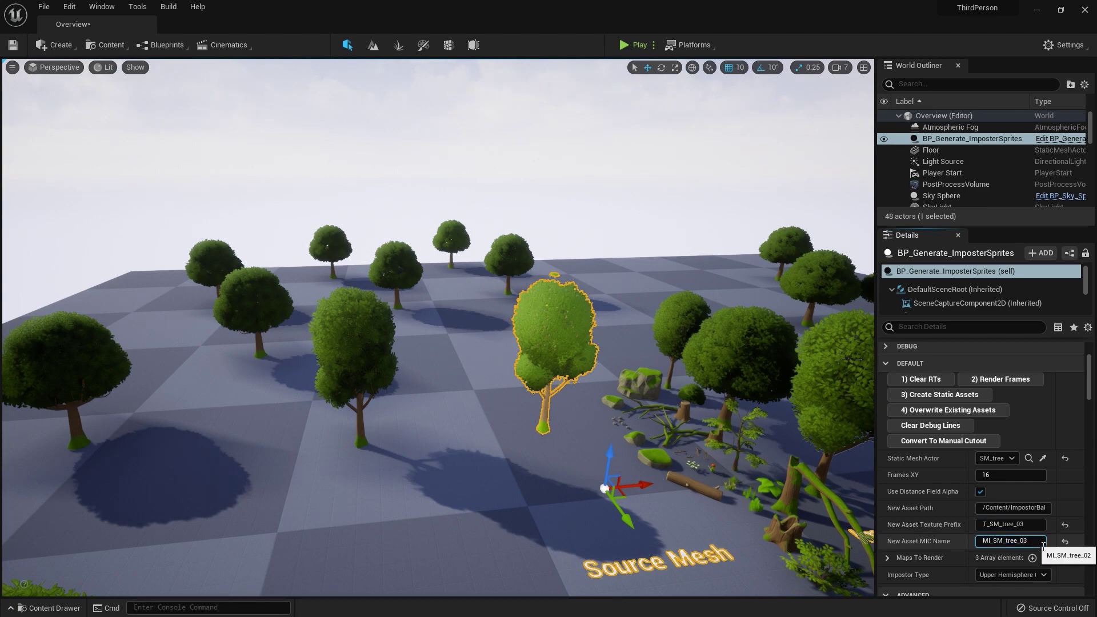
# - Create the impostor's static assets and save all modified content, including the new material instance, its textures and the Overview level
pyautogui.click(955, 395)
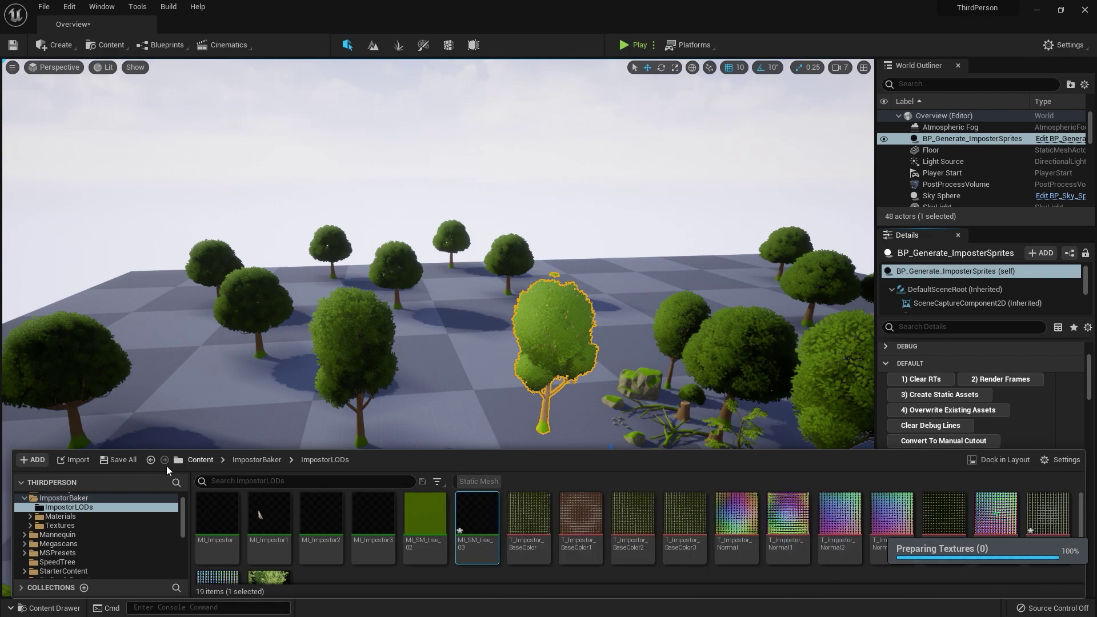
pyautogui.click(120, 460)
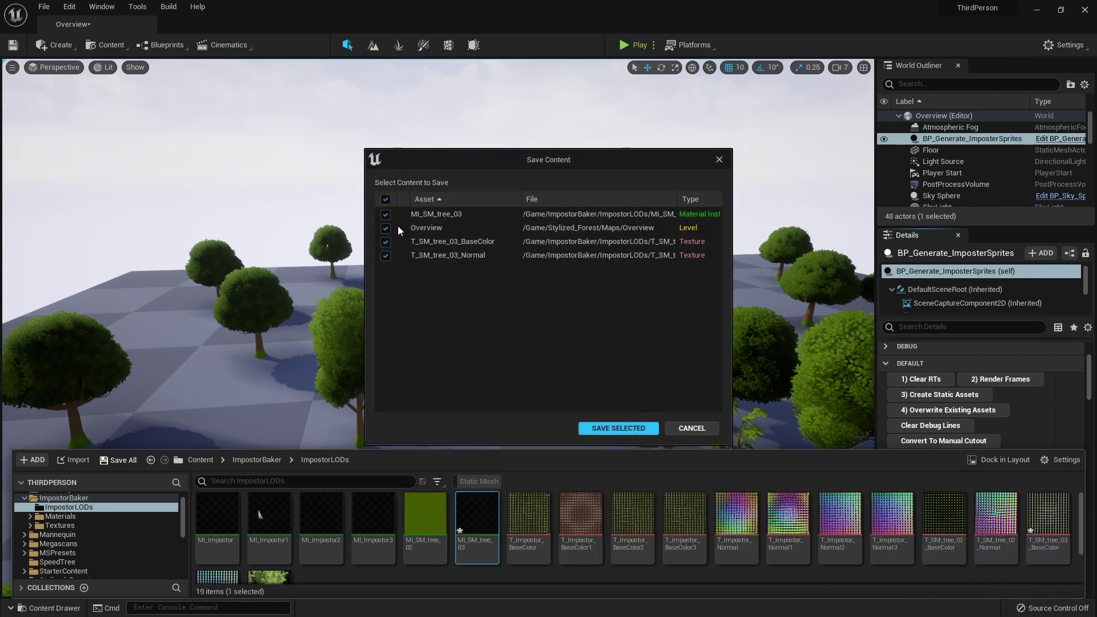
pyautogui.click(618, 427)
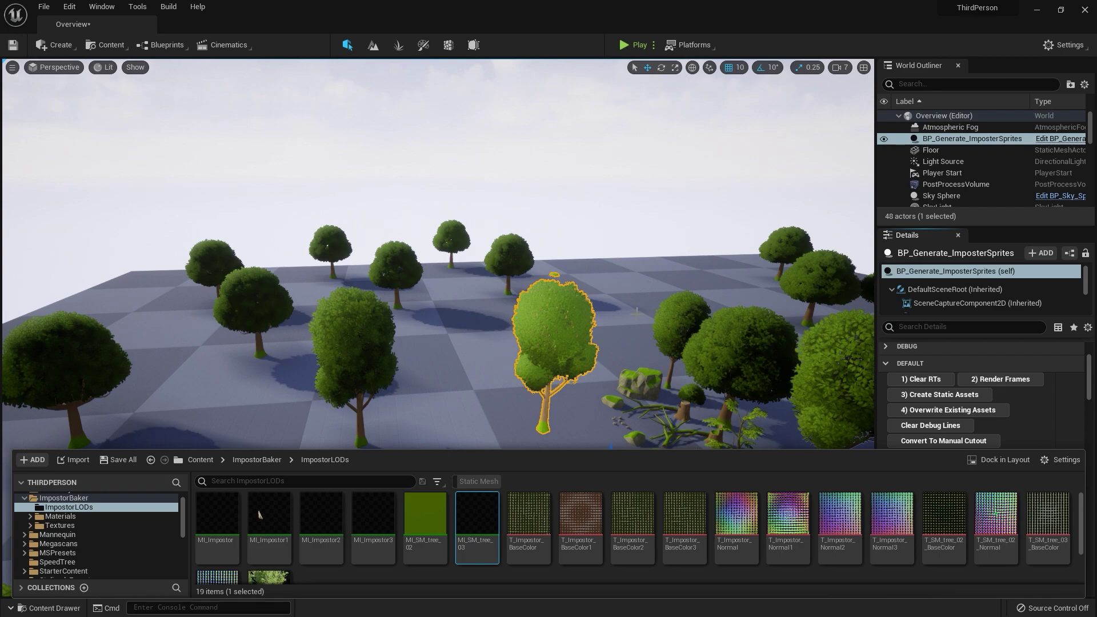
# - Move the SM_tree_7 tree away from its spot beside the impostor baker to the back of the floor
pyautogui.moveTo(636, 313); pyautogui.dragTo(631, 323, button='right')
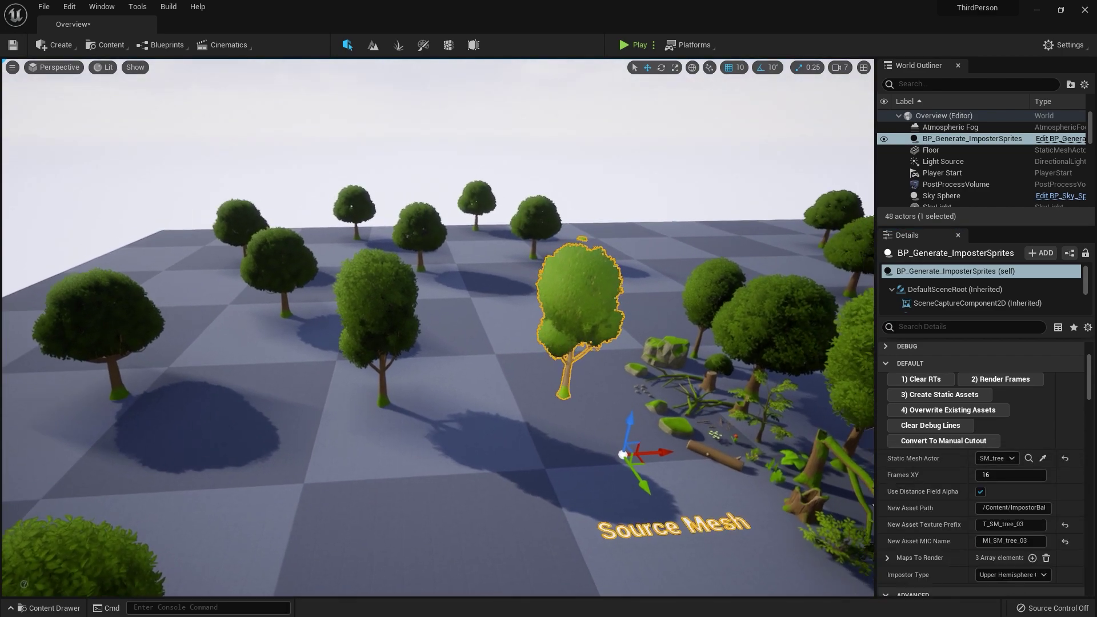
pyautogui.click(397, 321)
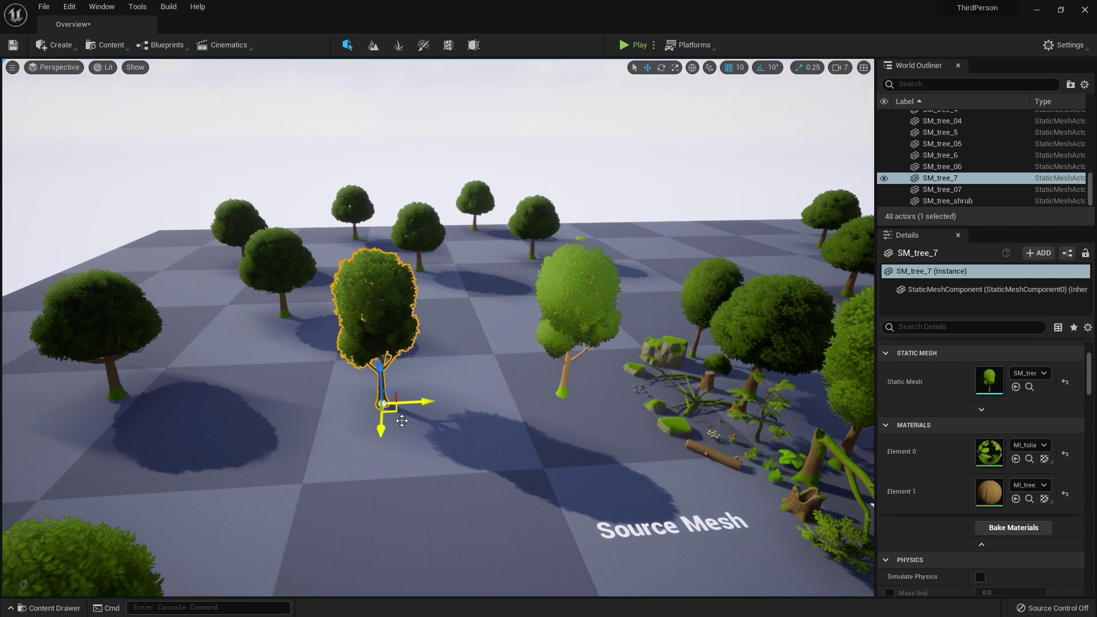
pyautogui.click(52, 608)
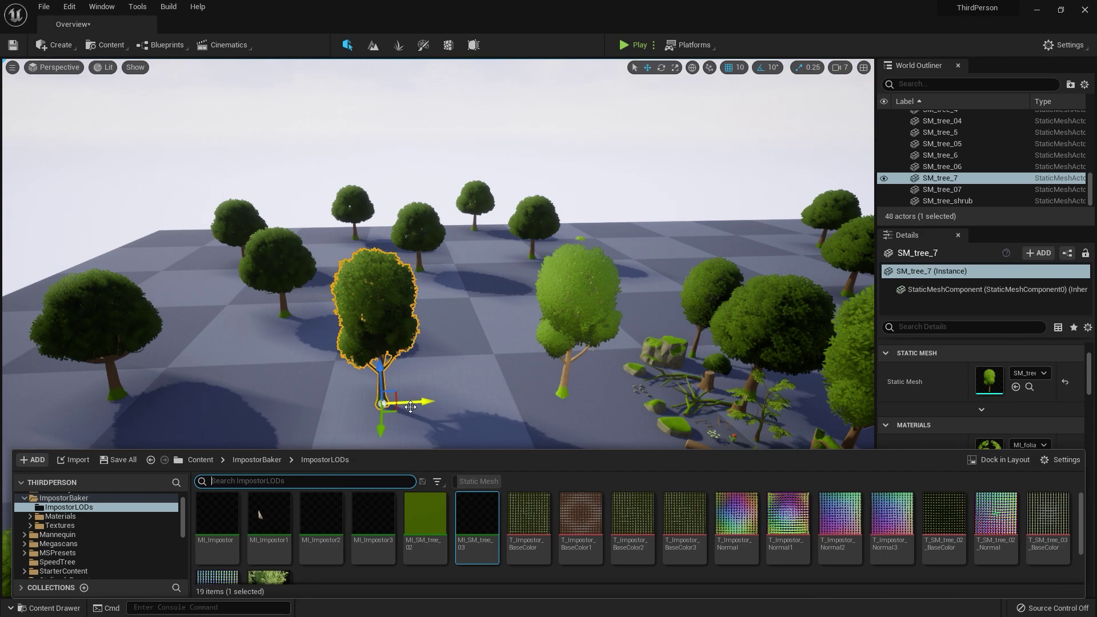
pyautogui.moveTo(401, 418); pyautogui.dragTo(665, 280)
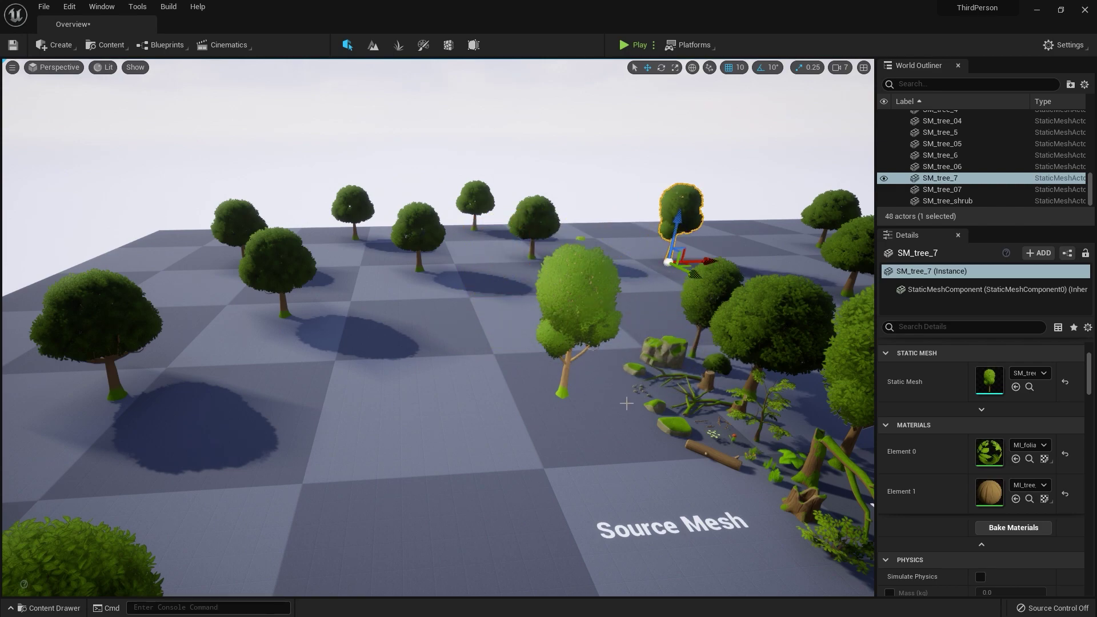
# - Select the SM_tree_01 tree in the level, locate its static mesh asset in the content folders and open its name for editing
pyautogui.moveTo(627, 403); pyautogui.dragTo(654, 414, button='right')
pyautogui.click(639, 269)
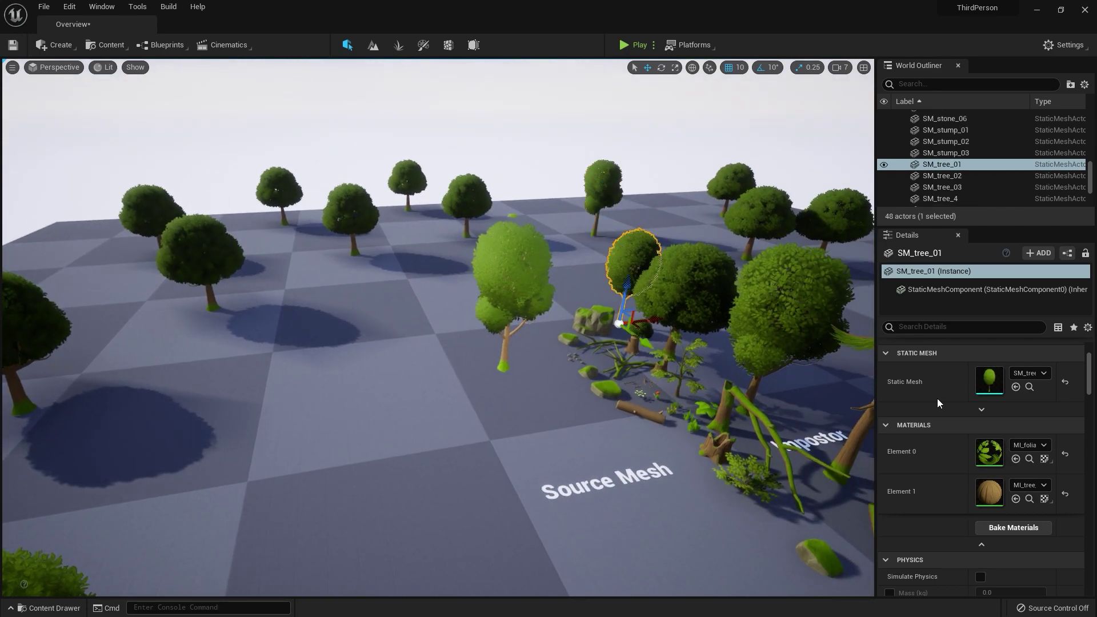
pyautogui.click(1030, 386)
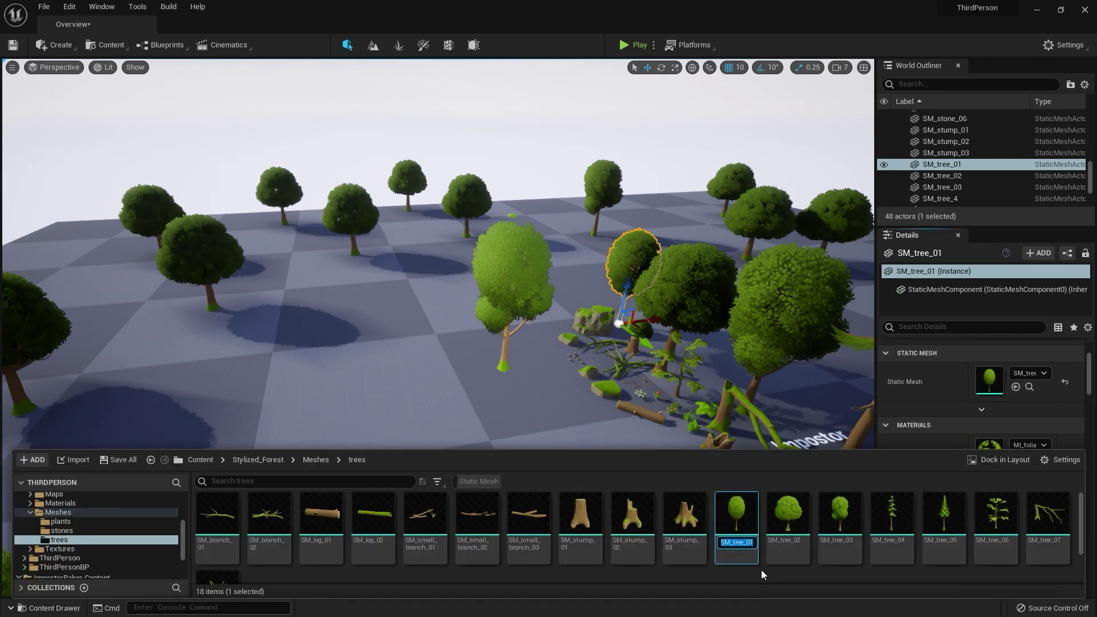
pyautogui.click(652, 324)
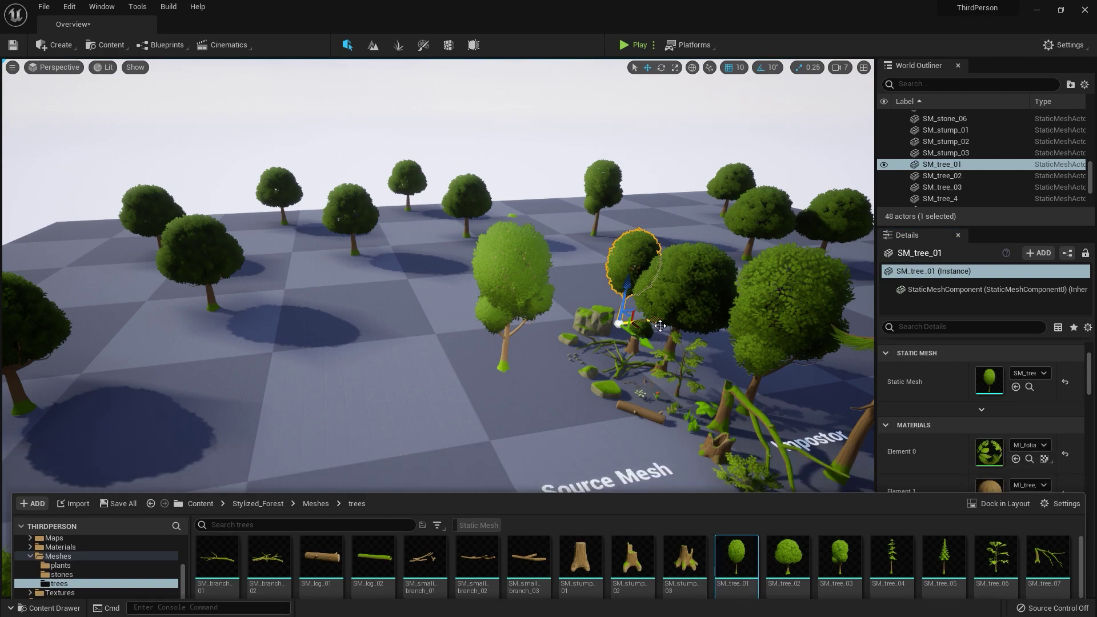
# - Place a duplicate of the SM_tree_01 tree on the empty floor beside the impostor baker, leaving the original in place
pyautogui.moveTo(645, 320); pyautogui.dragTo(524, 397)
pyautogui.hotkey('ctrl', 'z')
pyautogui.keyDown('alt'); pyautogui.moveTo(658, 336); pyautogui.dragTo(374, 400); pyautogui.keyUp('alt')
# - Configure the impostor baker for the duplicated SM_tree_01 with texture prefix T_SM_tree_01 and MIC name MI_SM_tree_01, and render its frames
pyautogui.click(524, 299)
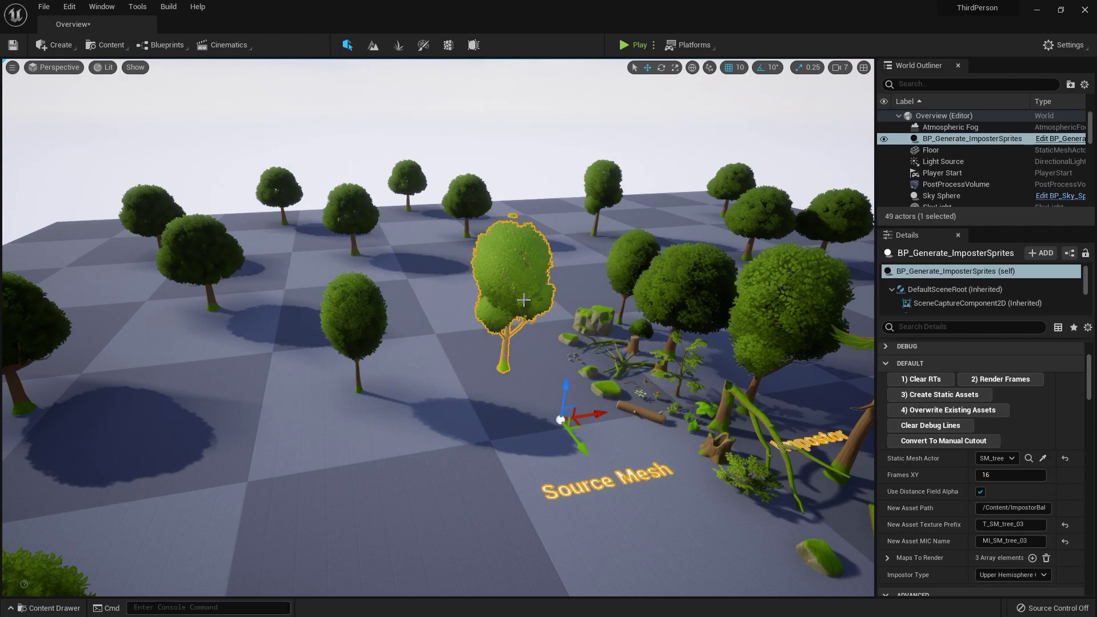
pyautogui.click(370, 312)
pyautogui.click(927, 379)
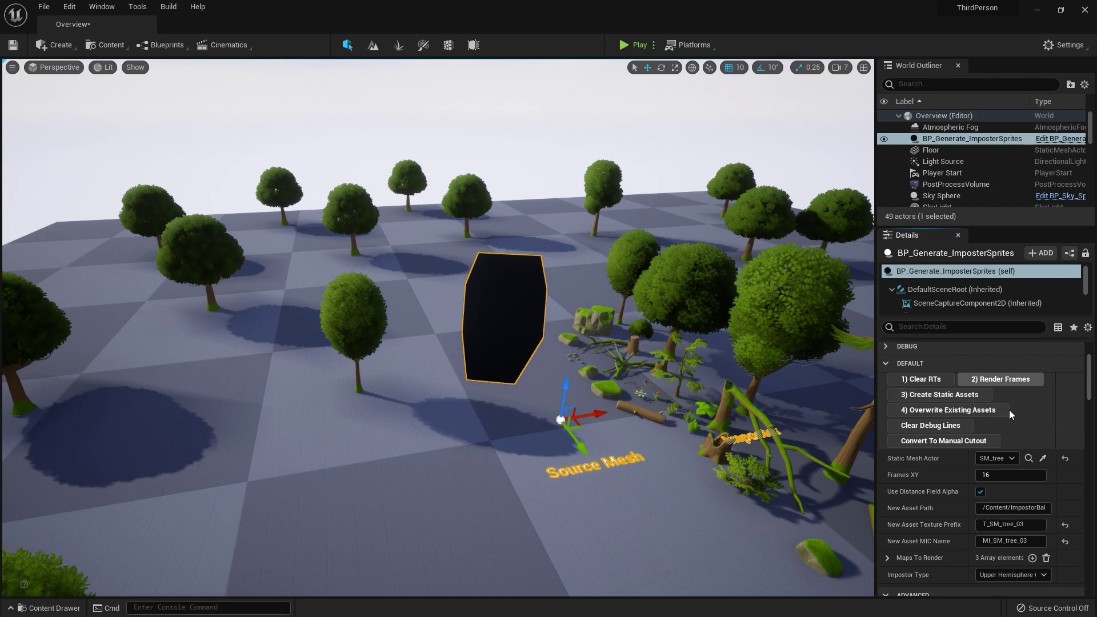
pyautogui.click(1041, 543)
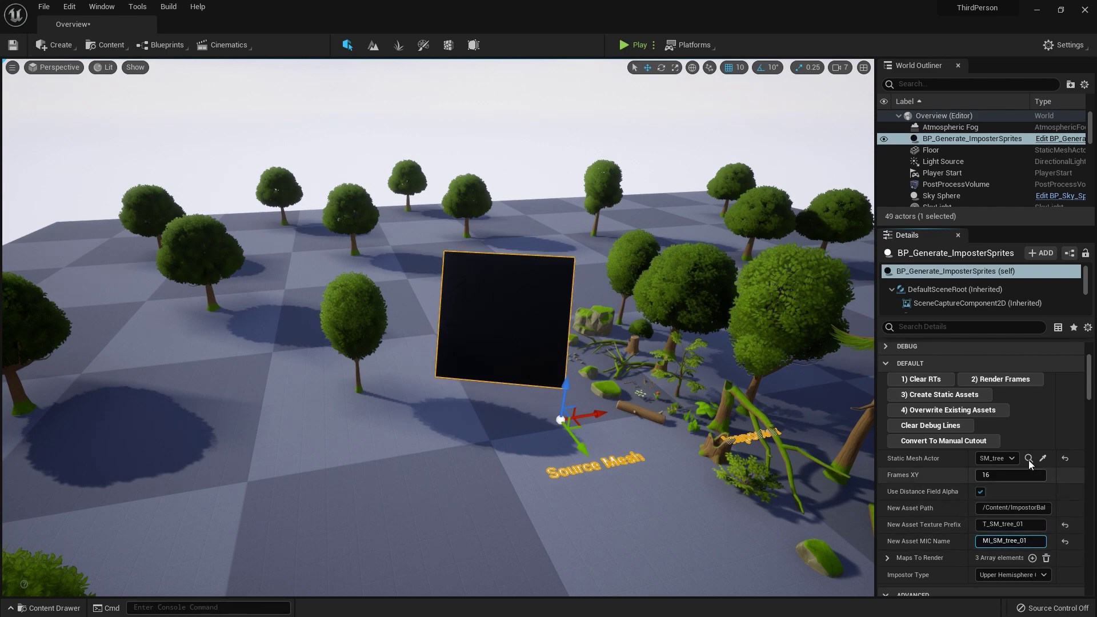
pyautogui.click(970, 381)
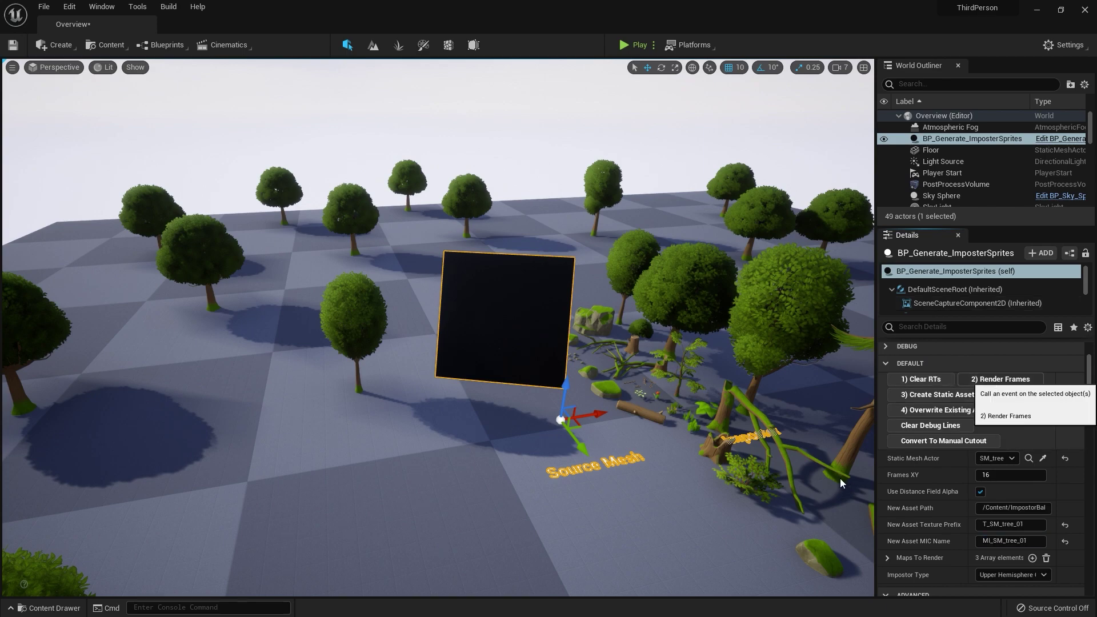
# - Compare the impostor with the source tree in the Opacity, Specular and Scene Color buffer visualizations, and return to Lit view
pyautogui.click(104, 68)
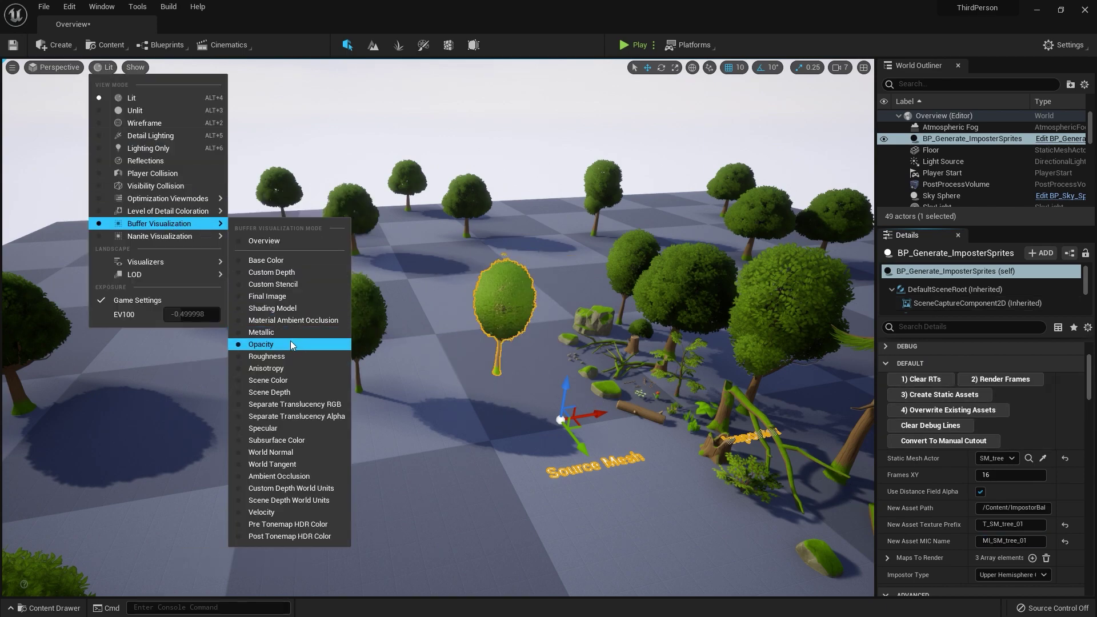
pyautogui.click(290, 341)
pyautogui.click(118, 67)
pyautogui.click(263, 428)
pyautogui.click(115, 67)
pyautogui.moveTo(160, 223)
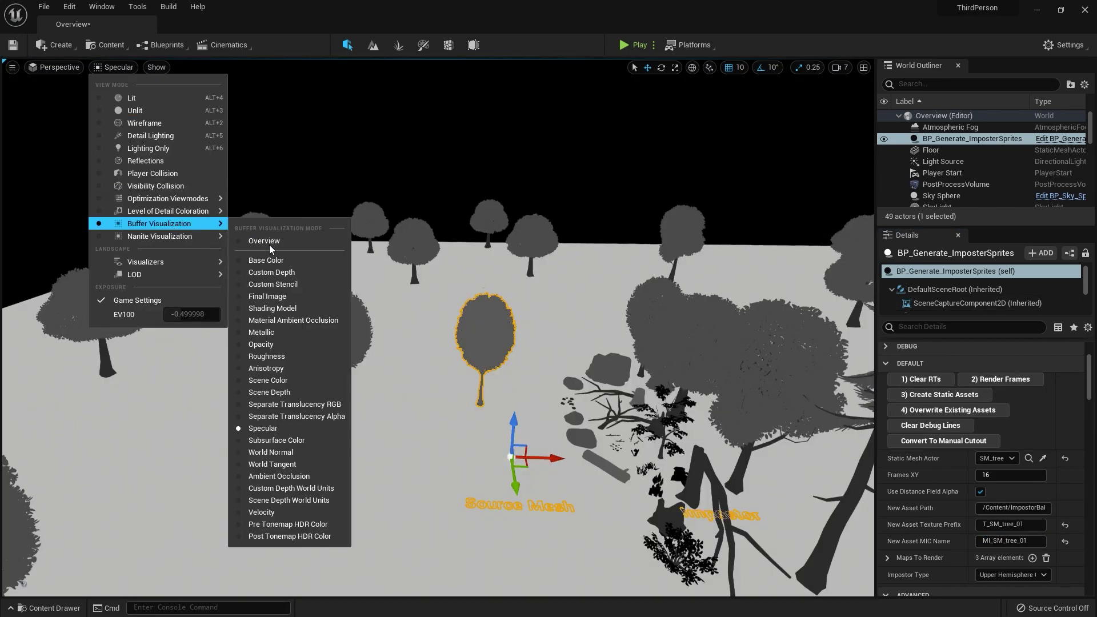
pyautogui.click(267, 380)
pyautogui.hotkey('alt', '4')
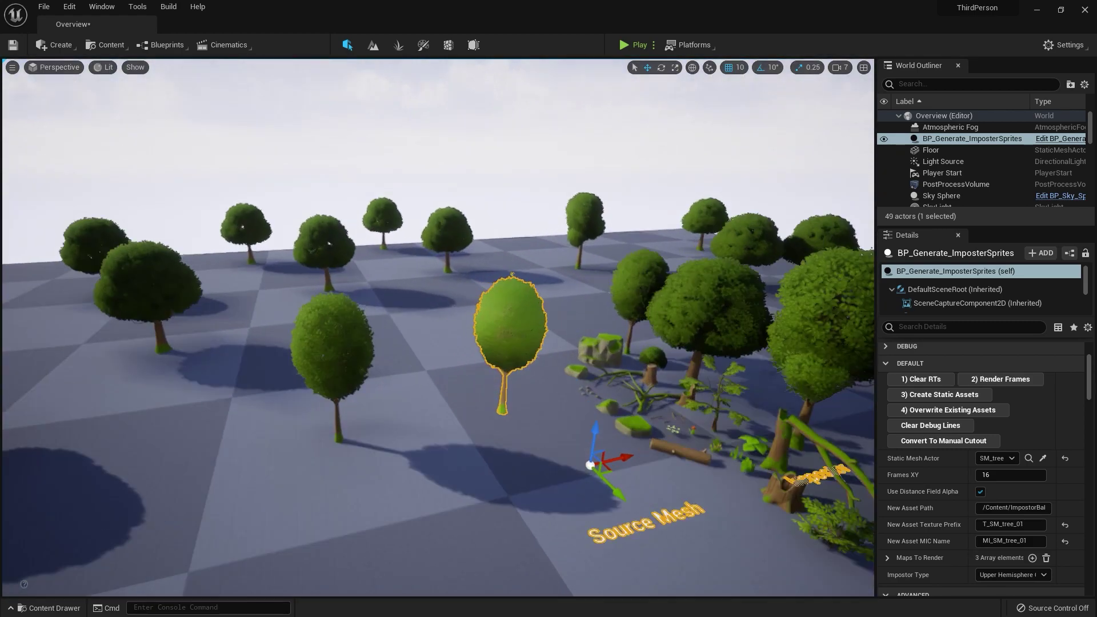
# - Create a static mesh asset named SM_tree_01 in the ImpostorLODs folder from the baker's ProceduralMesh component
pyautogui.moveTo(519, 314); pyautogui.dragTo(519, 331, button='right')
pyautogui.scroll(-1, 1014, 297)
pyautogui.click(1012, 298)
pyautogui.scroll(3, 1010, 436)
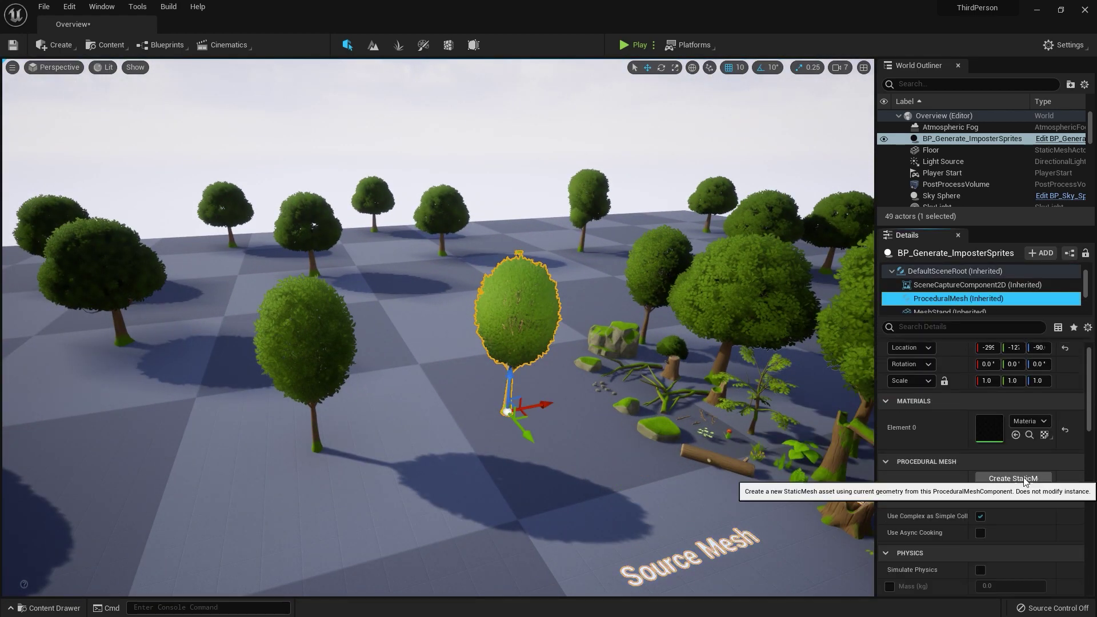
pyautogui.click(1026, 479)
pyautogui.click(435, 229)
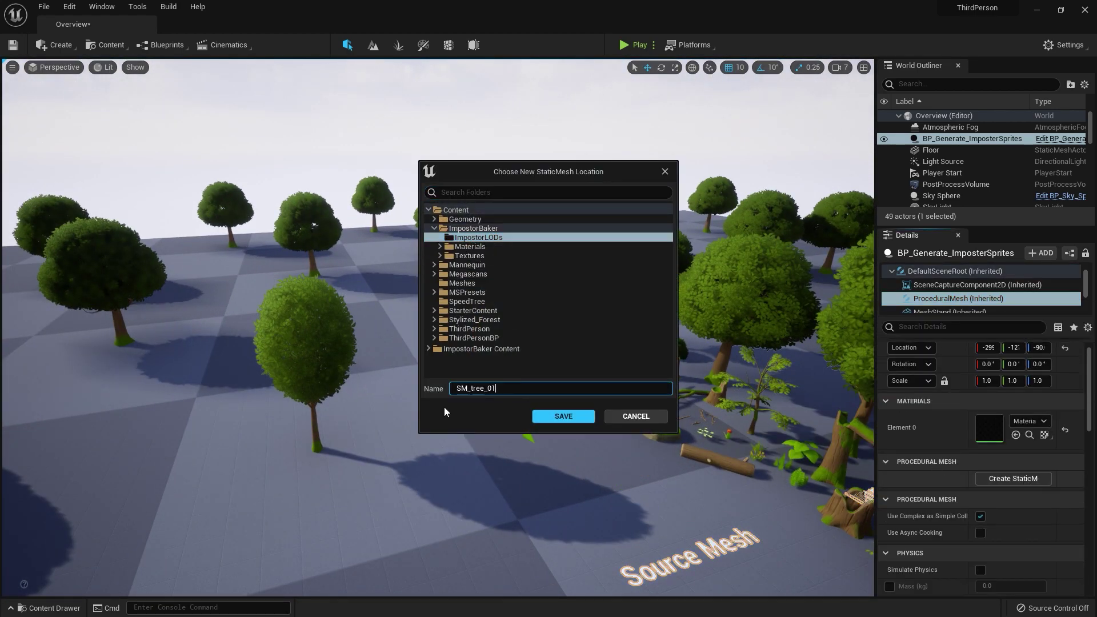
pyautogui.click(563, 416)
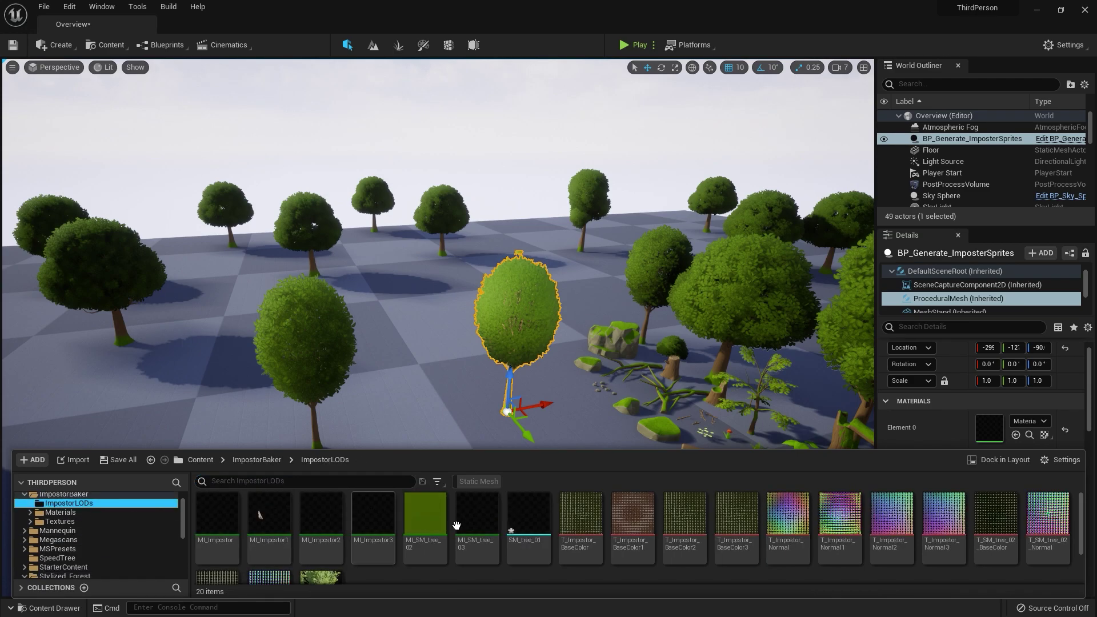
# - Export the SM_tree_01 static mesh from the ImpostorLODs folder as an FBX file
pyautogui.rightClick(529, 520)
pyautogui.moveTo(631, 351)
pyautogui.click(755, 395)
pyautogui.click(588, 289)
pyautogui.click(596, 418)
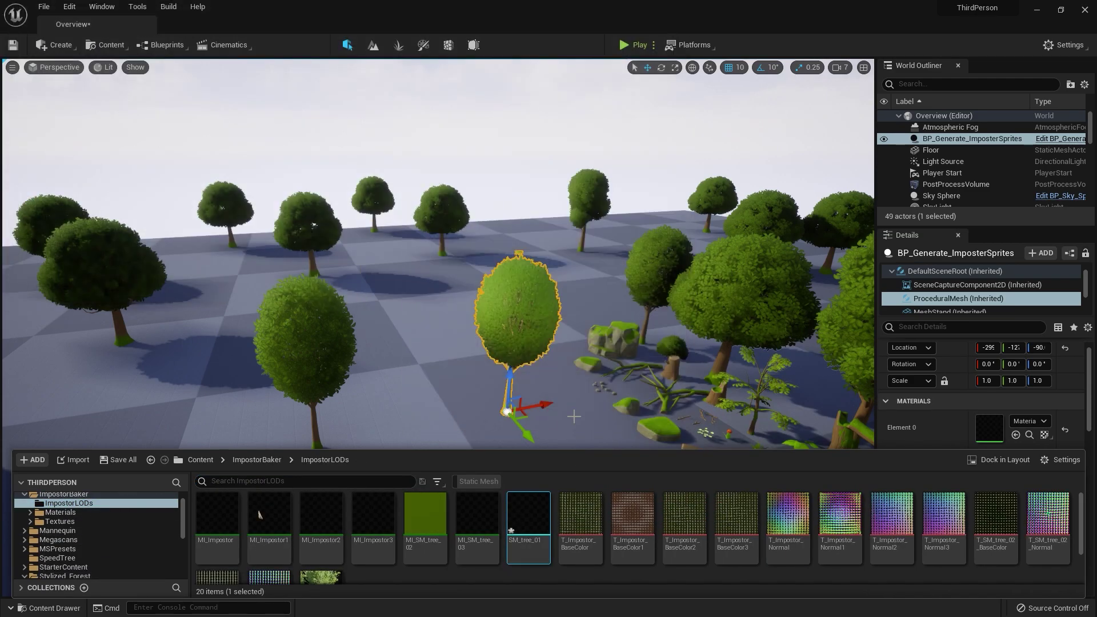
# - Delete the SM_tree_01 static mesh asset from the ImpostorLODs folder and reselect the impostor baker's root
pyautogui.press('Delete')
pyautogui.click(514, 483)
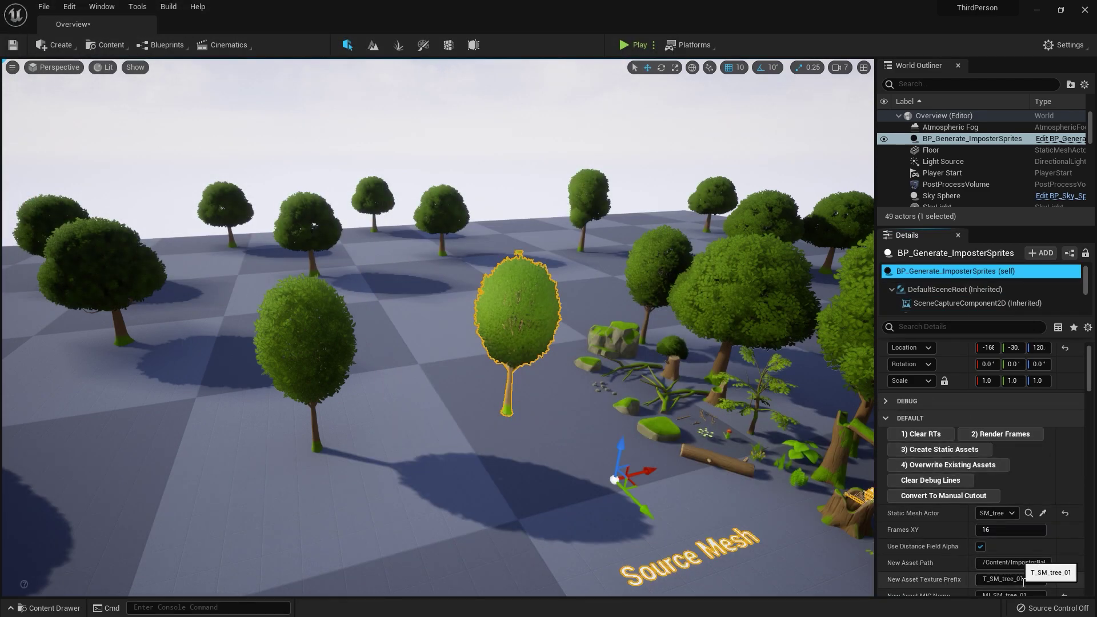
pyautogui.click(614, 427)
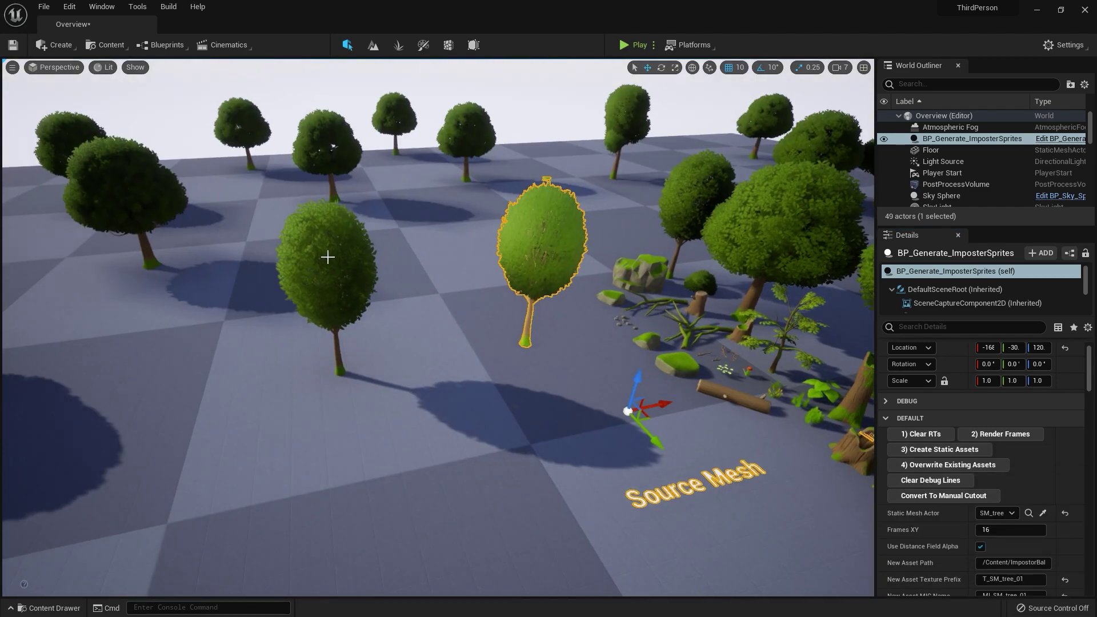
# - Replace the SM_tree_01 copy beside the impostor baker with a duplicate of SM_tree_04 and clear the baker's render targets
pyautogui.click(327, 258)
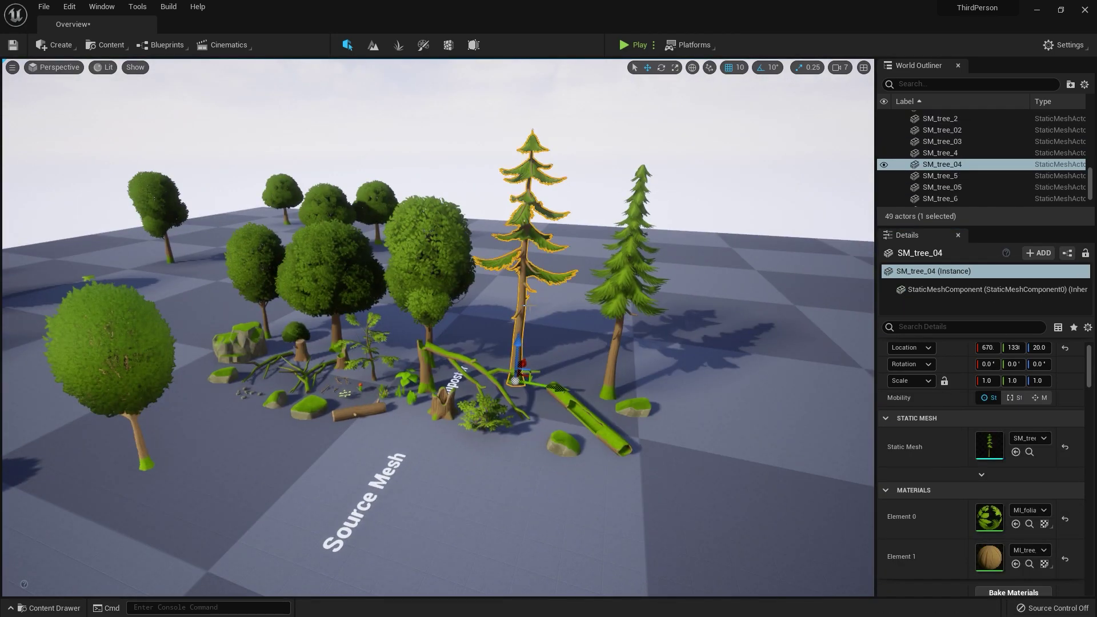
pyautogui.click(1030, 453)
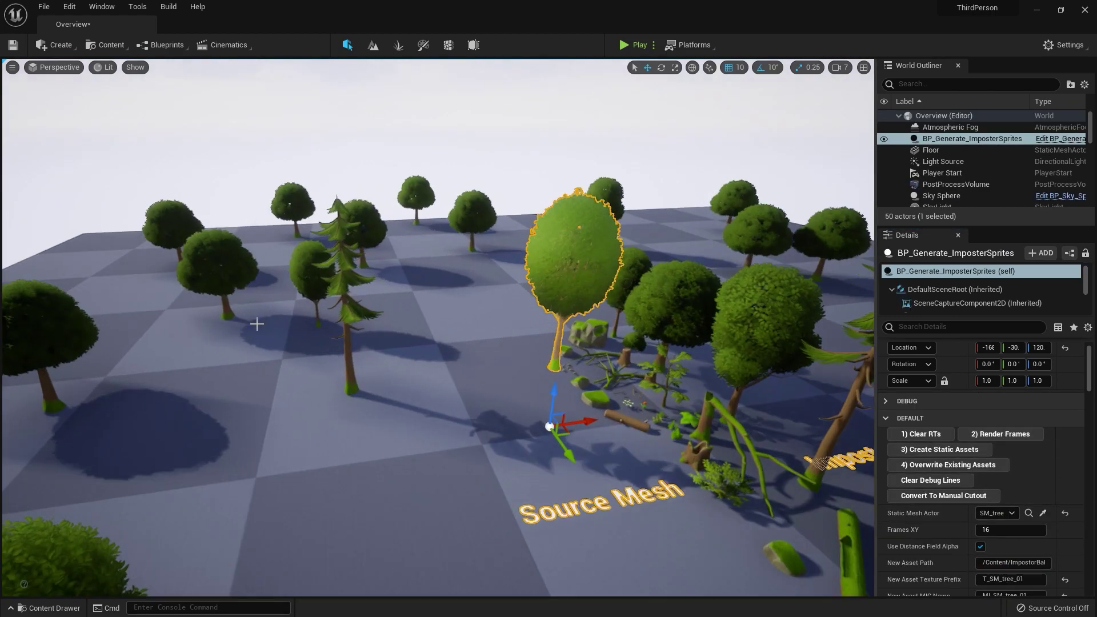
pyautogui.click(922, 434)
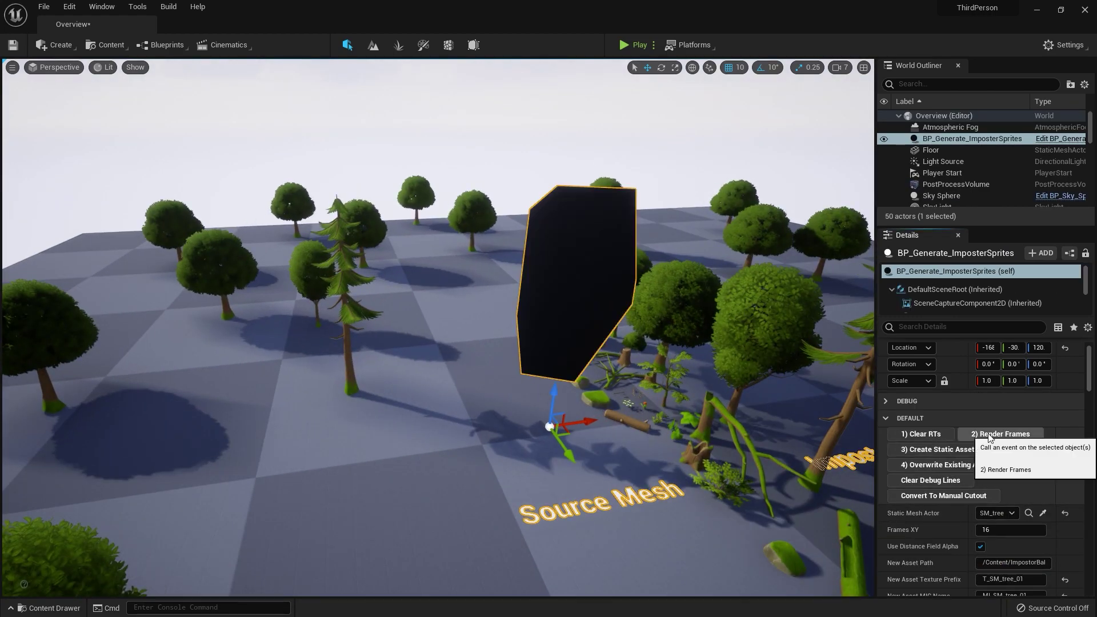
# - Set the baker's New Asset Texture Prefix to T_SM_tree_04 and New Asset MIC Name to MI_SM_tree_04, and render the frames
pyautogui.click(1037, 584)
pyautogui.scroll(-2, 1013, 547)
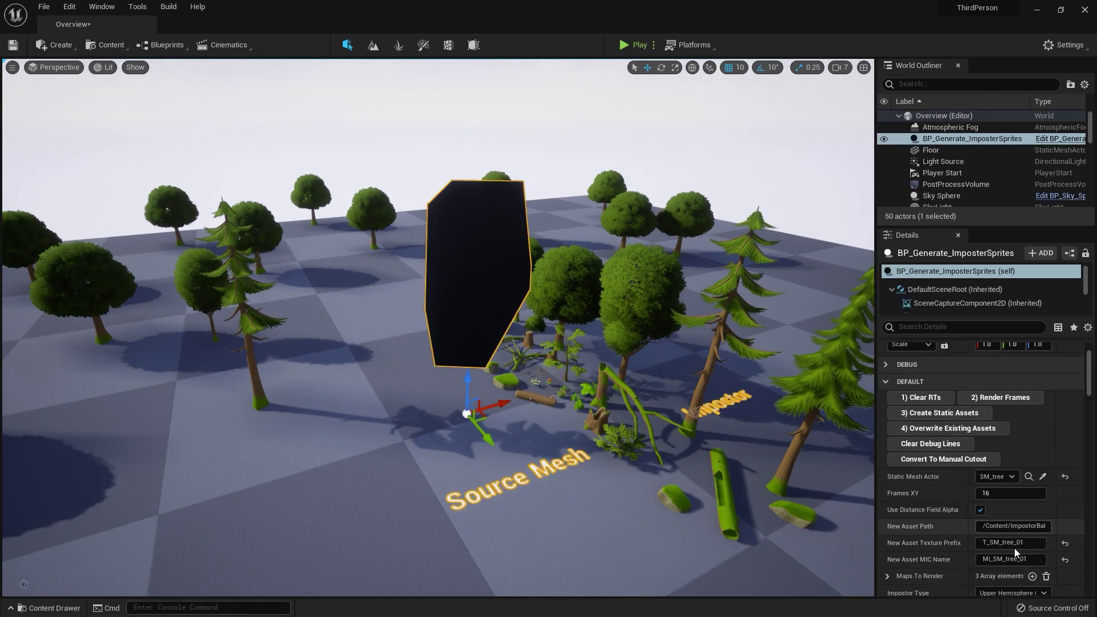
pyautogui.press('End')
pyautogui.press('BackSpace')
pyautogui.write('4')
pyautogui.press('Tab')
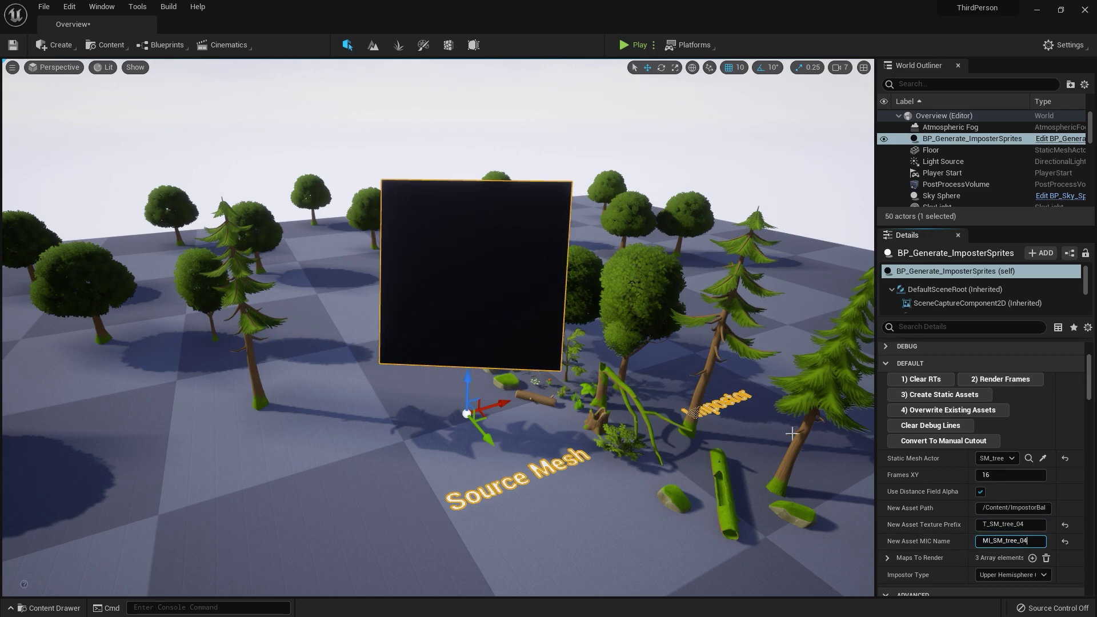
pyautogui.click(938, 380)
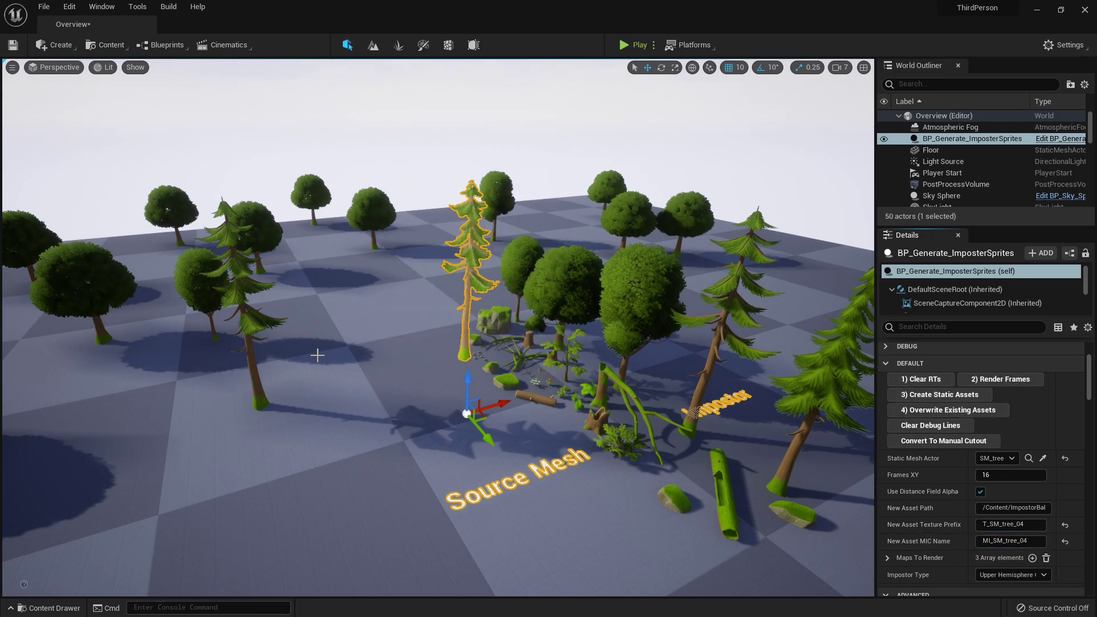
# - Hide the editor overlays and show the SM_tree_04 source and impostor trees in the Roughness buffer visualization
pyautogui.moveTo(413, 167); pyautogui.dragTo(412, 118, button='right')
pyautogui.press('g')
pyautogui.click(97, 67)
pyautogui.moveTo(172, 226)
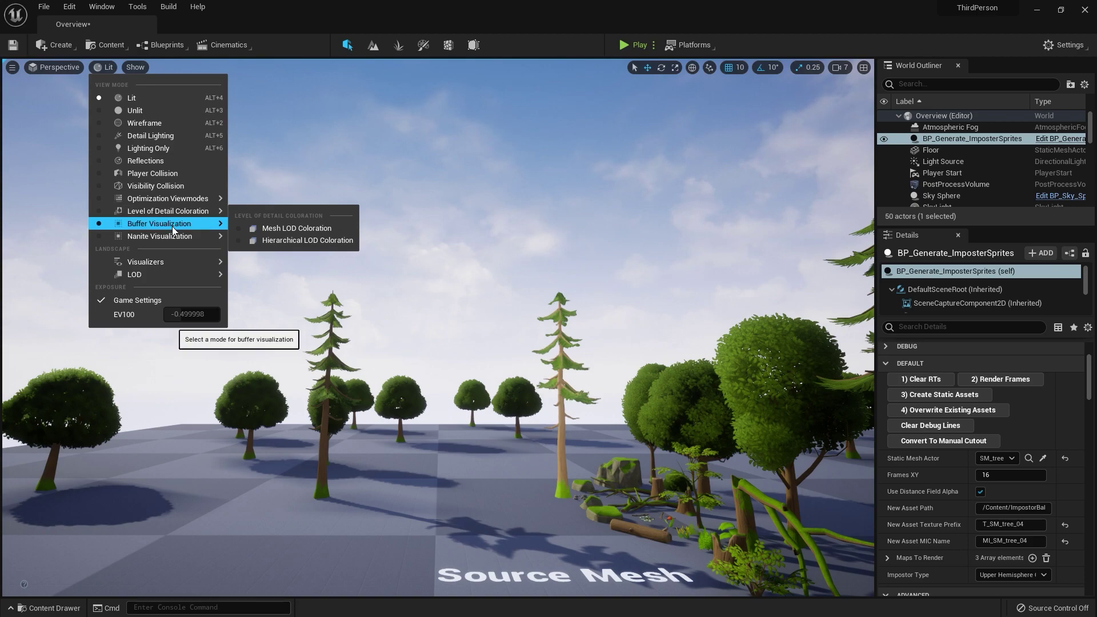
pyautogui.click(299, 269)
pyautogui.click(115, 67)
pyautogui.click(289, 357)
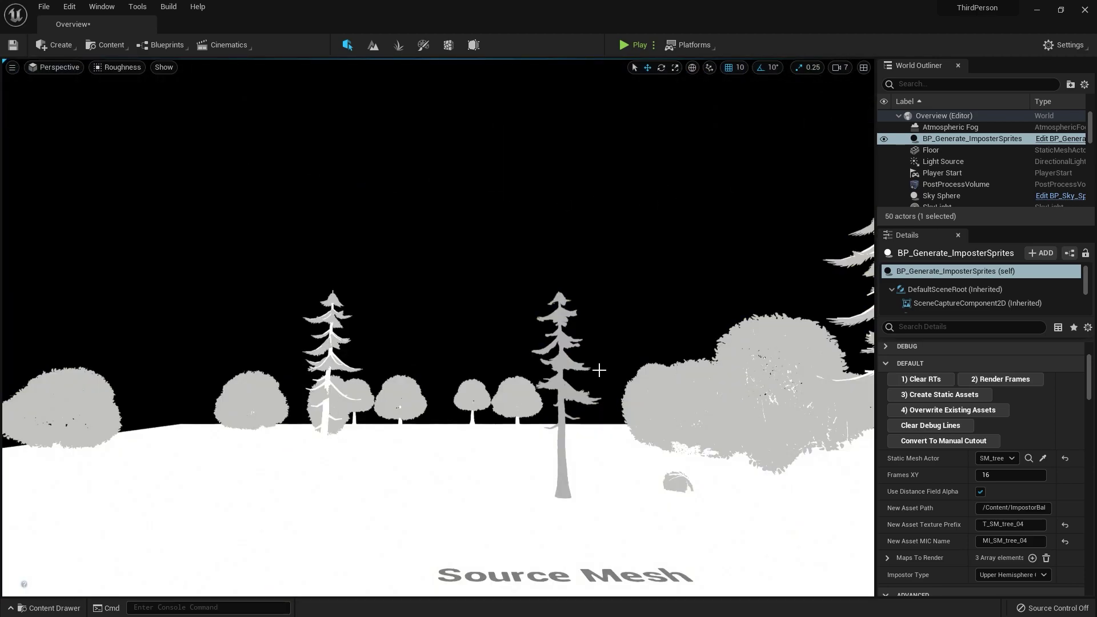
# - Set the impostor baker's Constant Roughness to 0.86 to match the source tree
pyautogui.click(574, 416)
pyautogui.scroll(-10, 983, 457)
pyautogui.click(1012, 423)
pyautogui.write('0.8')
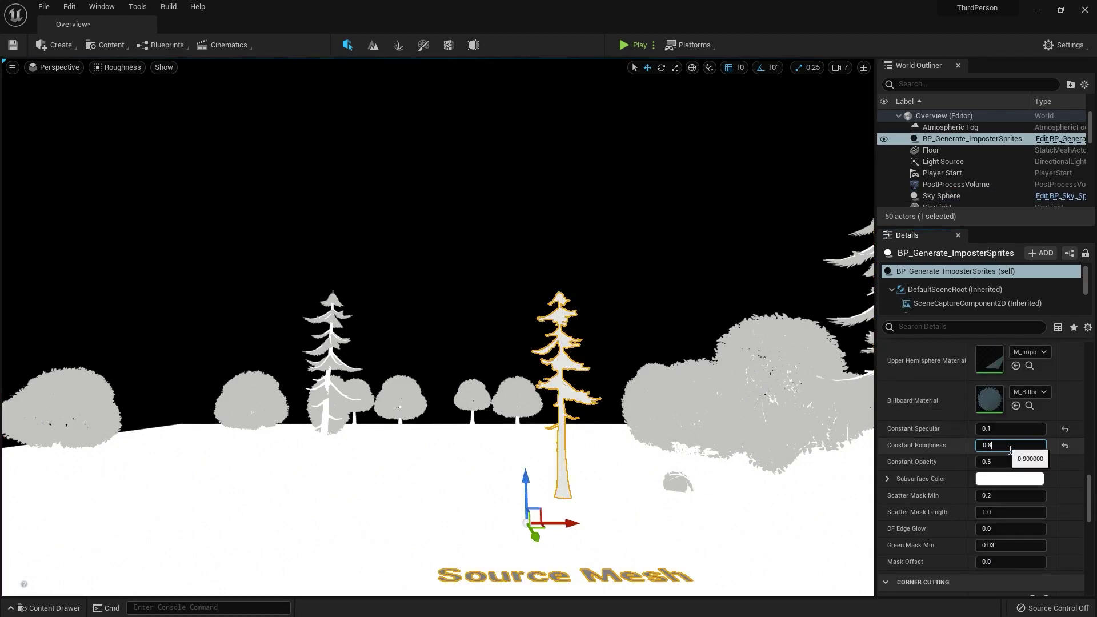
pyautogui.click(599, 311)
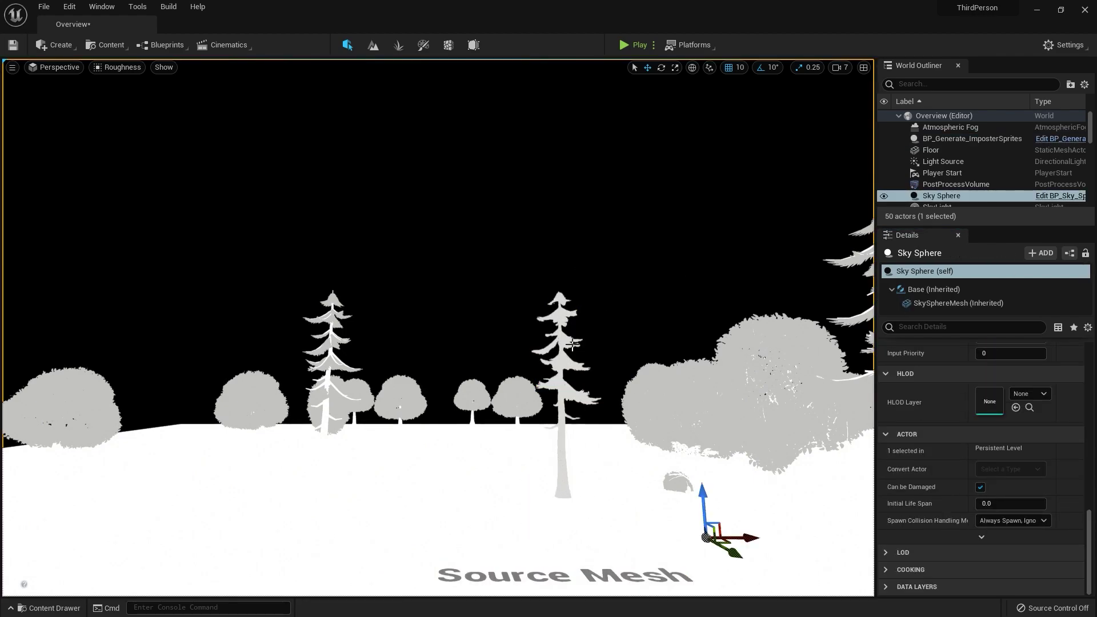
pyautogui.click(561, 377)
pyautogui.scroll(-10, 983, 457)
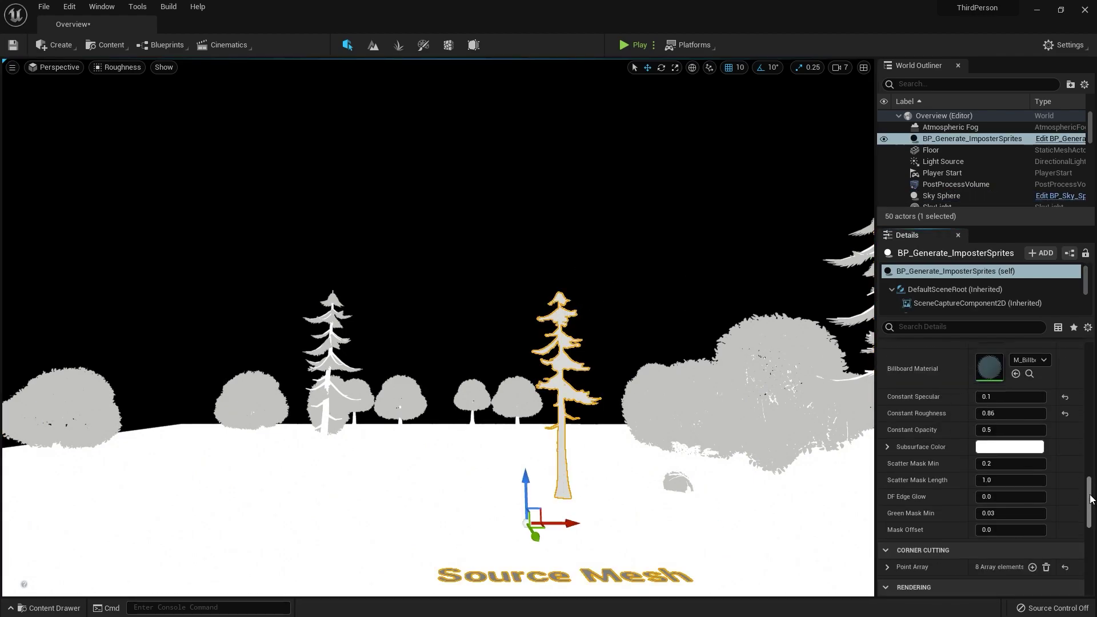
# - Compare the trees in the Specular buffer visualization and set the impostor baker's Constant Specular to 0.06
pyautogui.click(117, 67)
pyautogui.moveTo(160, 224)
pyautogui.click(320, 435)
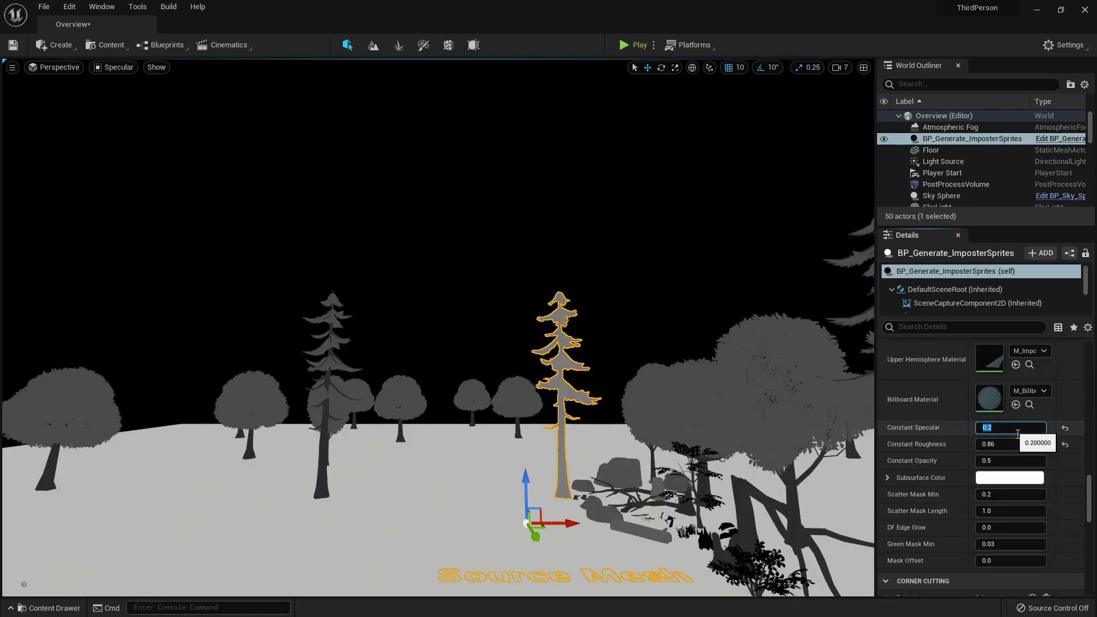
pyautogui.click(608, 338)
pyautogui.click(566, 343)
pyautogui.scroll(-10, 963, 460)
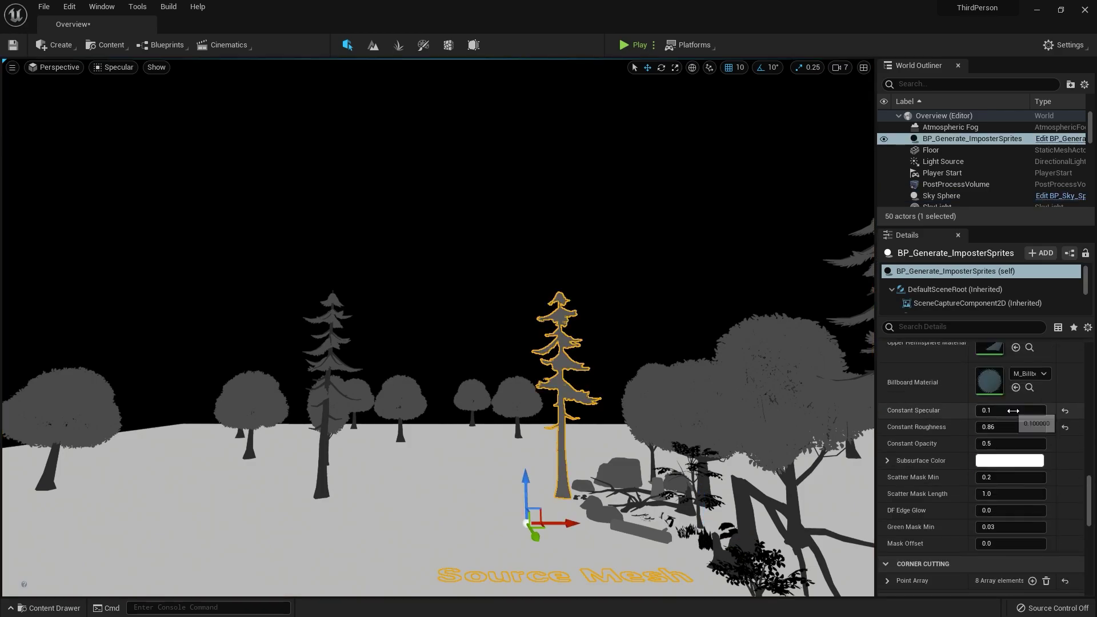
pyautogui.click(1015, 417)
pyautogui.write('0.06')
# - Check the trees in the World Normal buffer visualization, return the viewport to Lit, and reselect the impostor baker
pyautogui.click(116, 68)
pyautogui.moveTo(162, 223)
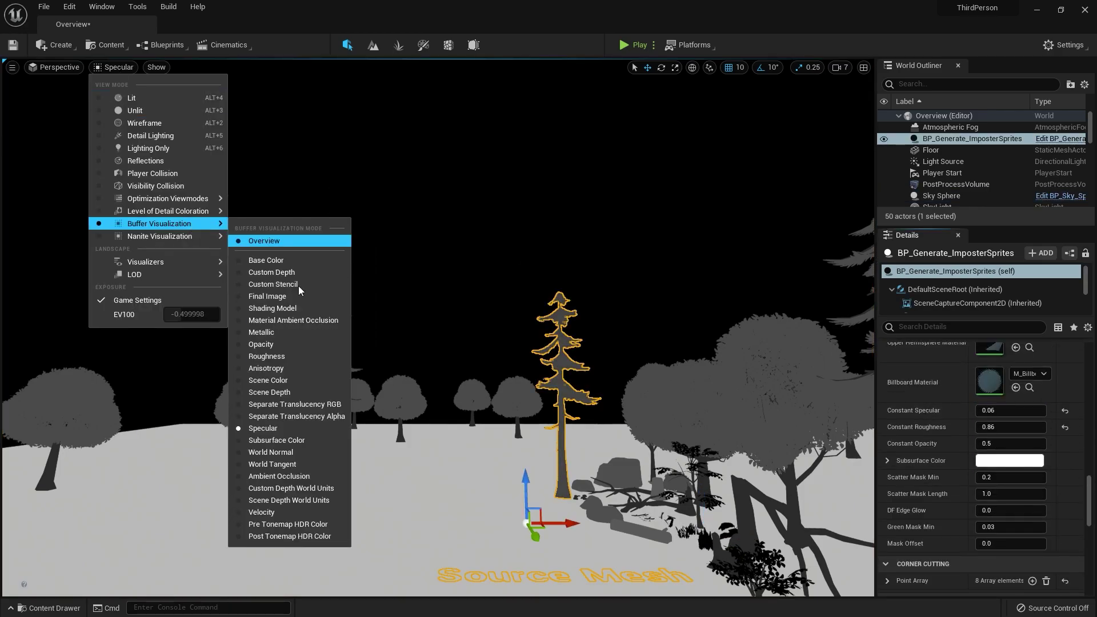
pyautogui.click(295, 450)
pyautogui.click(117, 68)
pyautogui.click(134, 97)
pyautogui.click(426, 234)
pyautogui.moveTo(521, 418)
pyautogui.mouseDown(button='right')
pyautogui.moveTo(521, 485)
pyautogui.moveTo(522, 417)
pyautogui.mouseUp(button='right')
pyautogui.click(512, 417)
pyautogui.scroll(15, 1028, 514)
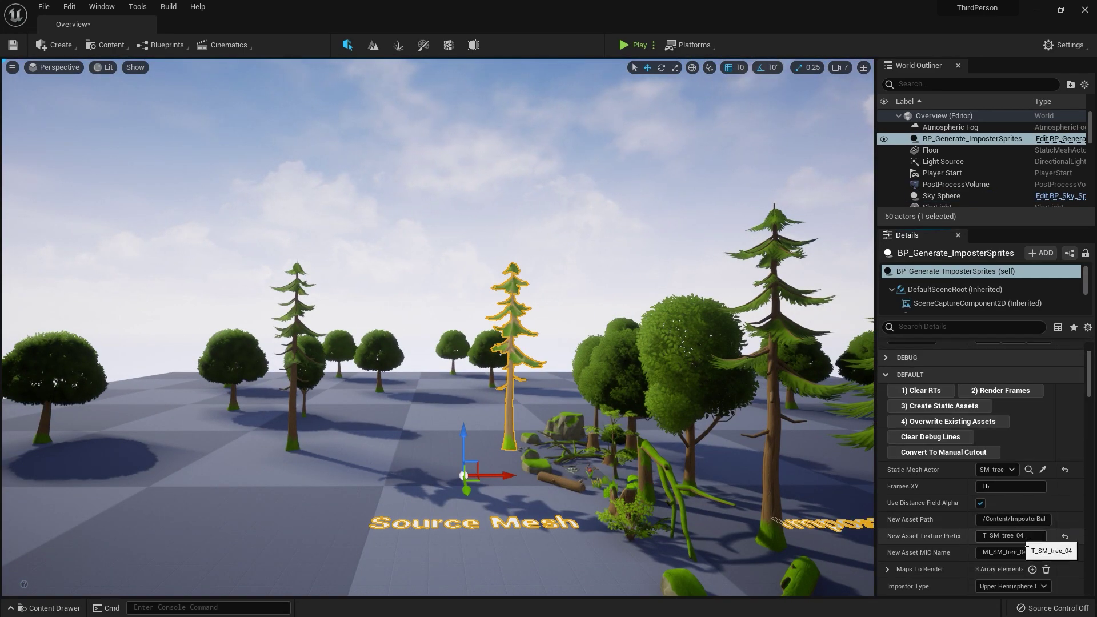
# - Create a static mesh named SM_tree_04 in ImpostorBaker/ImpostorLODs from the impostor baker's ProceduralMesh component
pyautogui.scroll(-1, 958, 301)
pyautogui.click(956, 299)
pyautogui.click(1001, 435)
pyautogui.click(434, 228)
pyautogui.click(466, 238)
pyautogui.doubleClick(520, 392)
pyautogui.write('SM_tree_01')
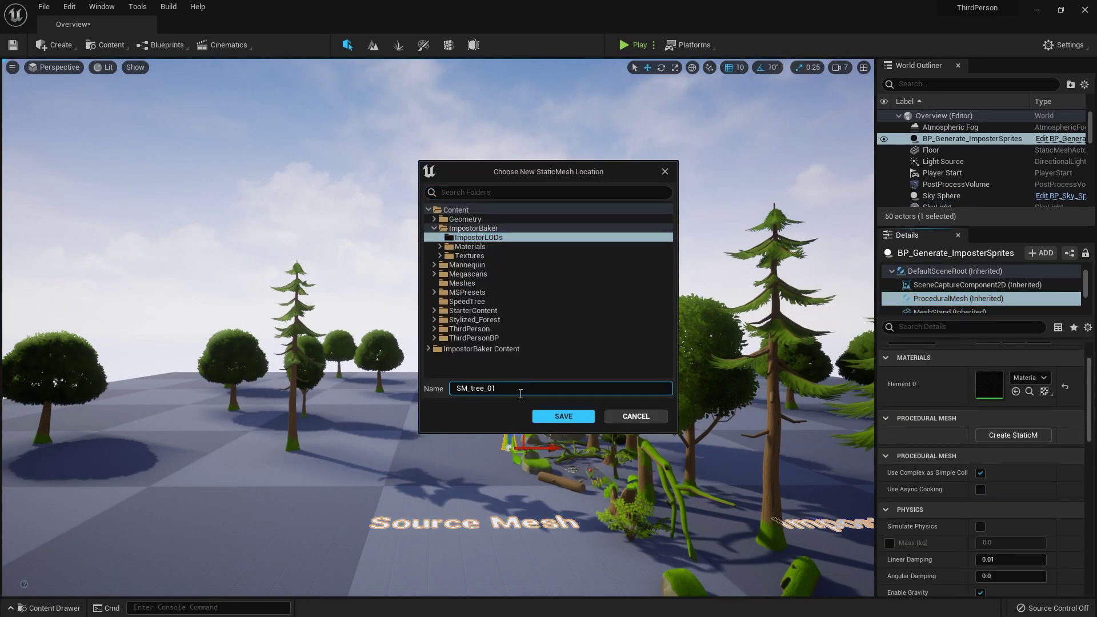
pyautogui.click(565, 417)
# - Export the SM_tree_04 static mesh as an FBX file with the default export options
pyautogui.rightClick(580, 515)
pyautogui.moveTo(642, 346)
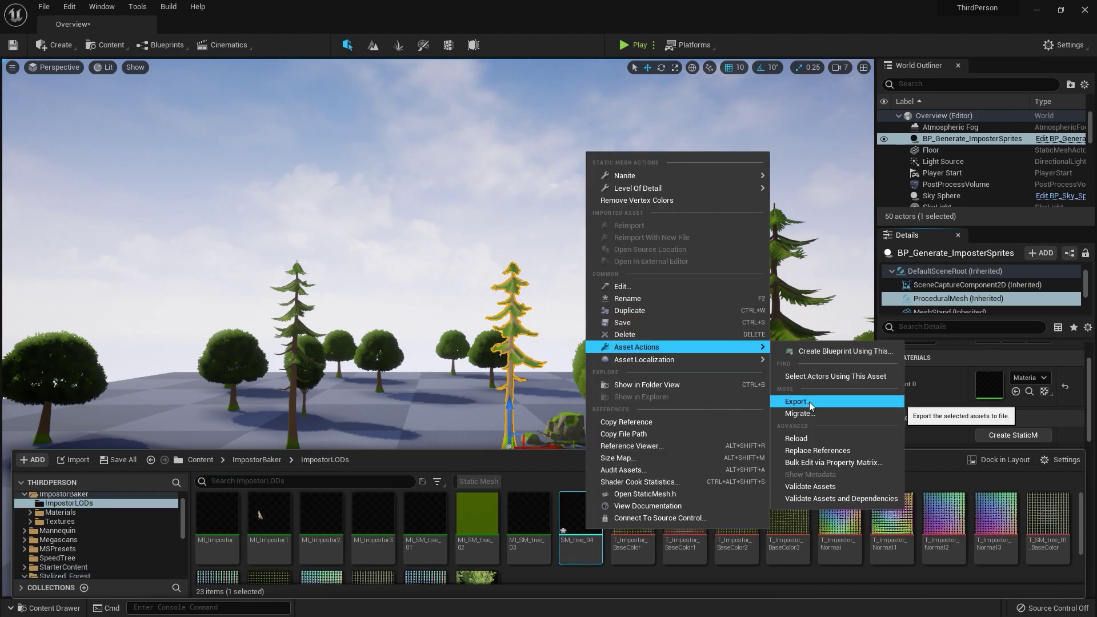
pyautogui.click(809, 403)
pyautogui.click(589, 289)
pyautogui.click(607, 421)
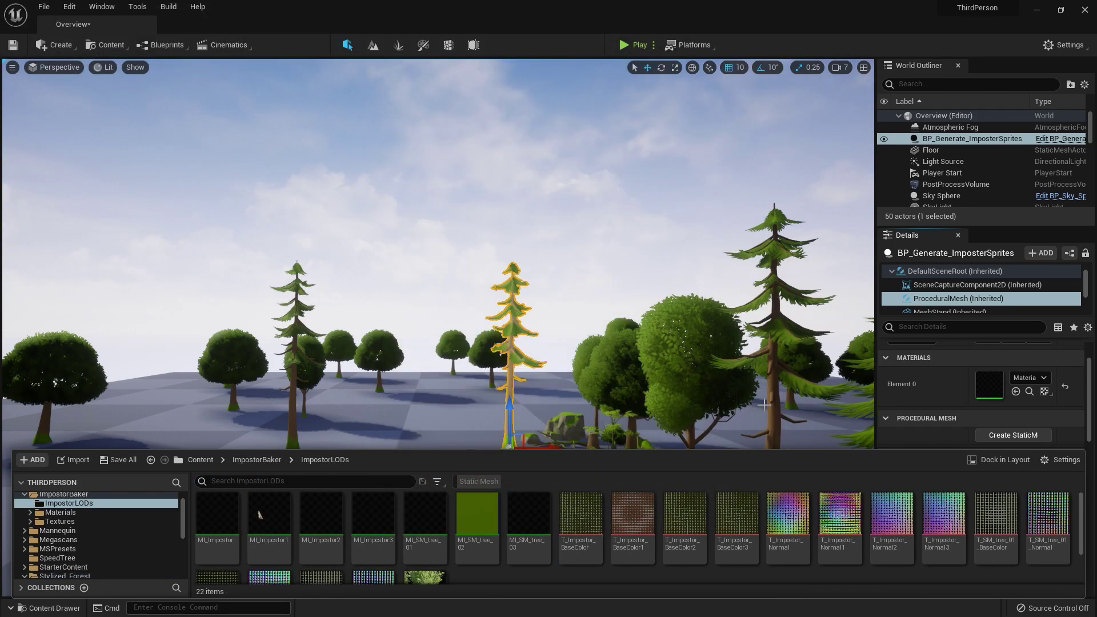
# - Create the static impostor assets for SM_tree_04 from the baker and save all modified assets
pyautogui.scroll(1, 962, 296)
pyautogui.click(959, 272)
pyautogui.click(941, 406)
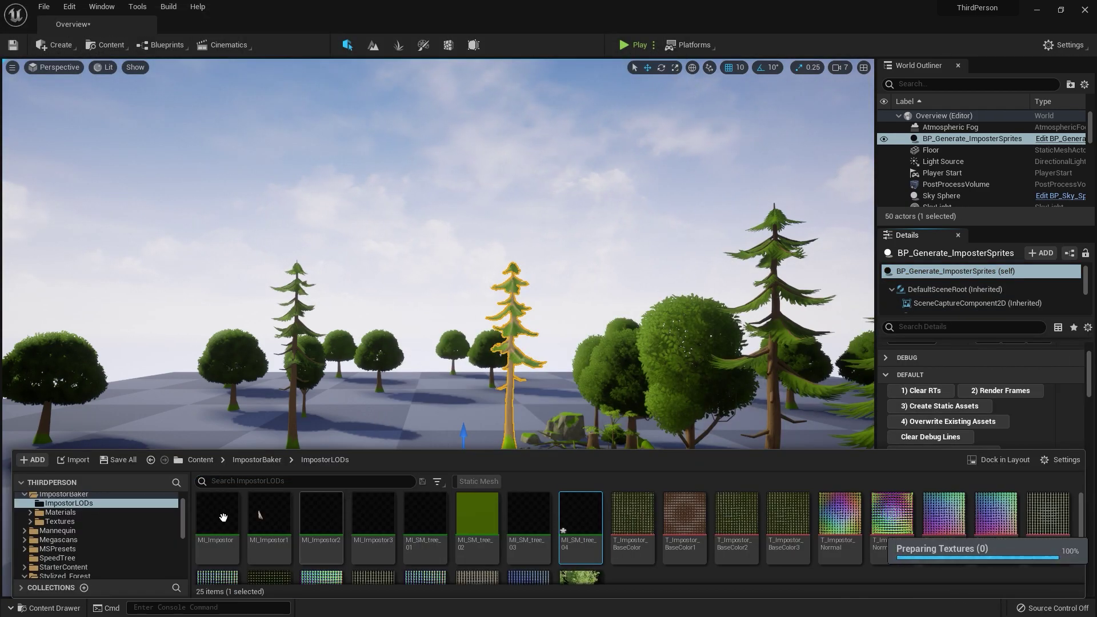
pyautogui.click(119, 460)
pyautogui.click(618, 429)
# - Move the SM_tree_8 tree toward the back of the floor, behind the impostor baker
pyautogui.moveTo(482, 282); pyautogui.dragTo(484, 314, button='right')
pyautogui.click(292, 342)
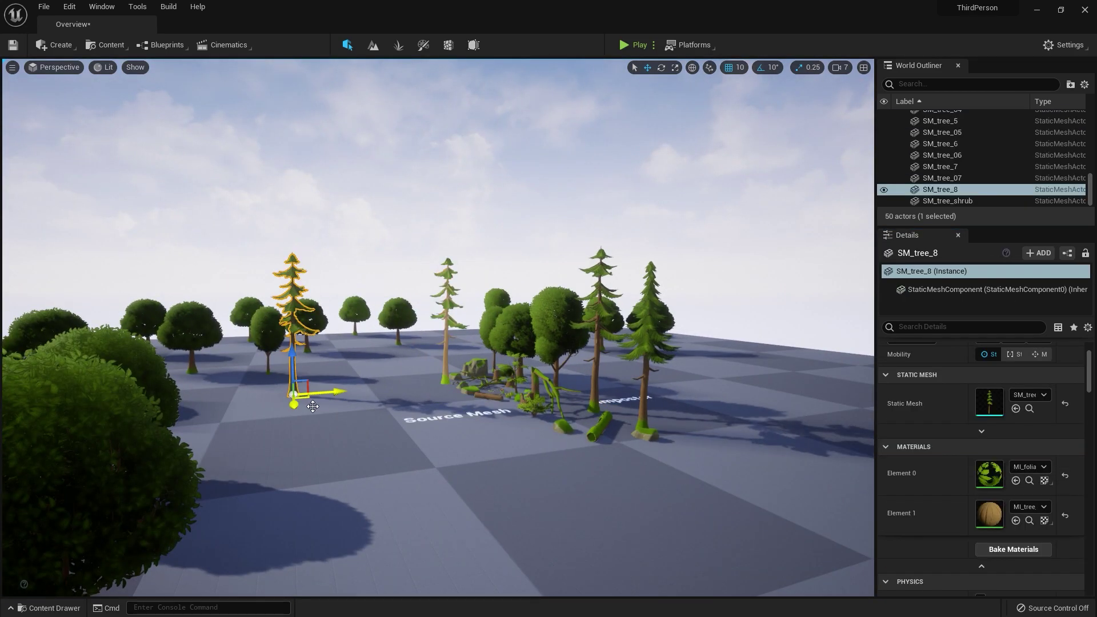
pyautogui.moveTo(311, 396); pyautogui.dragTo(474, 347)
# - Duplicate the spruce at the near end of the forest group and place the copy on the open floor beside the baker
pyautogui.click(650, 348)
pyautogui.keyDown('alt'); pyautogui.moveTo(655, 433); pyautogui.dragTo(315, 394); pyautogui.keyUp('alt')
pyautogui.moveTo(315, 394); pyautogui.dragTo(305, 420, button='right')
pyautogui.moveTo(489, 441); pyautogui.dragTo(478, 443)
pyautogui.click(543, 184)
# - Assign the copied spruce as the impostor baker's Static Mesh Actor, then clear the render targets and render its frames
pyautogui.click(650, 396)
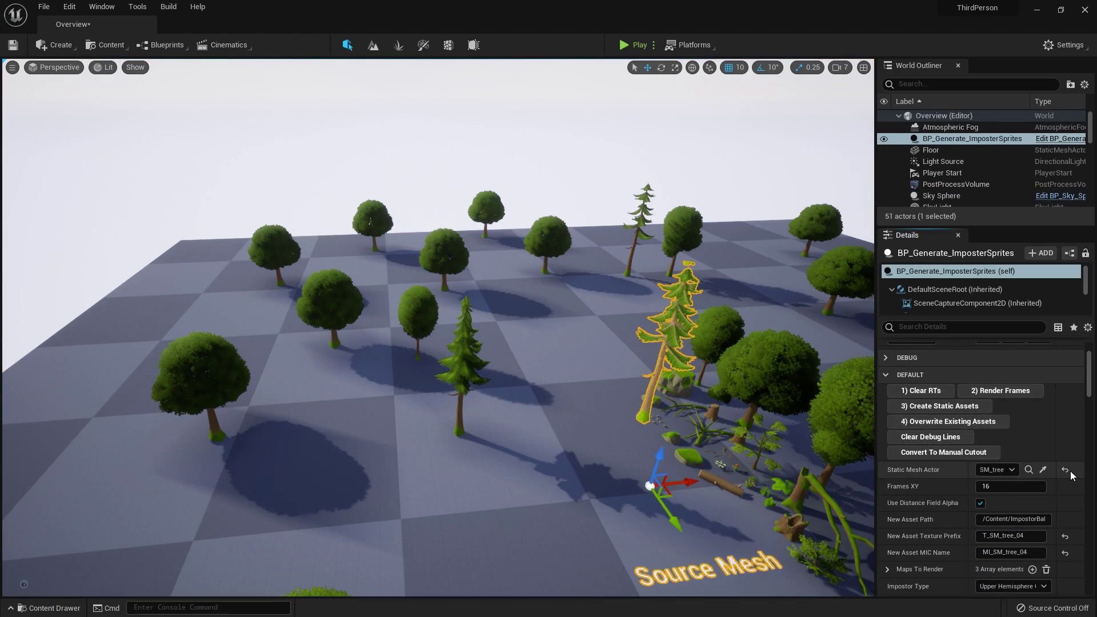
pyautogui.click(1044, 470)
pyautogui.click(464, 389)
pyautogui.click(944, 393)
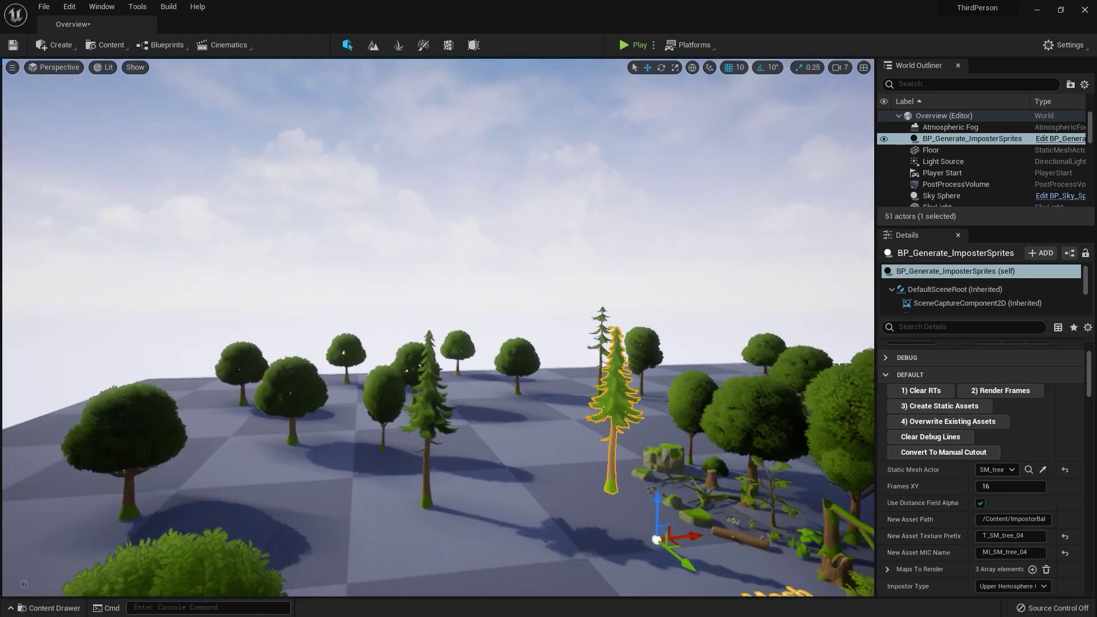
# - Compare the trees in the Roughness buffer visualization and set the impostor baker's Constant Roughness to 0.75
pyautogui.click(103, 67)
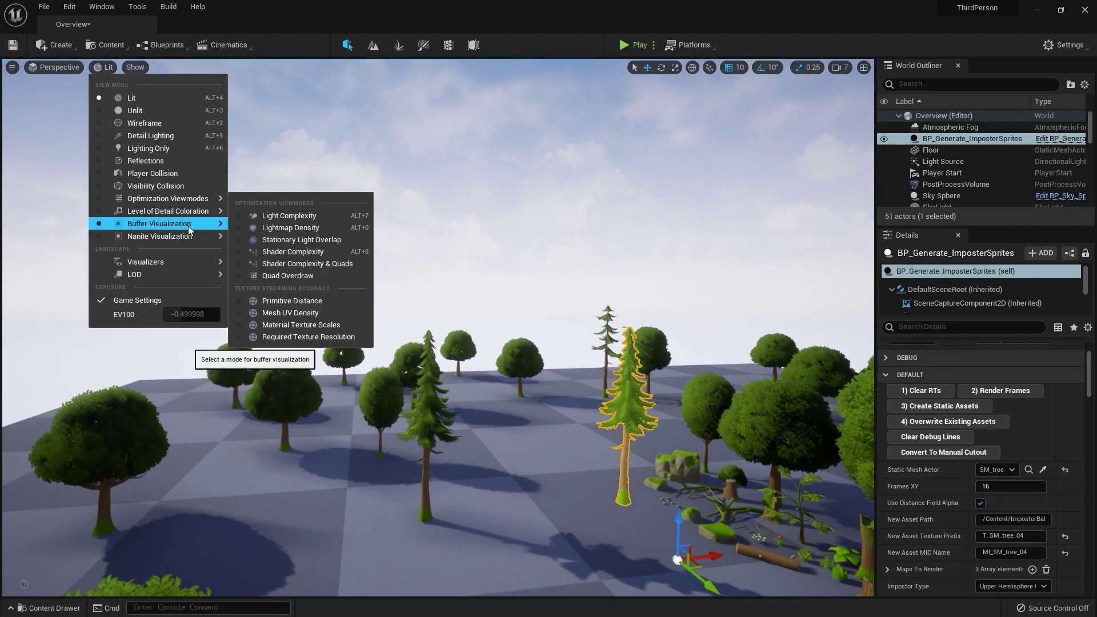
pyautogui.moveTo(131, 235)
pyautogui.click(343, 371)
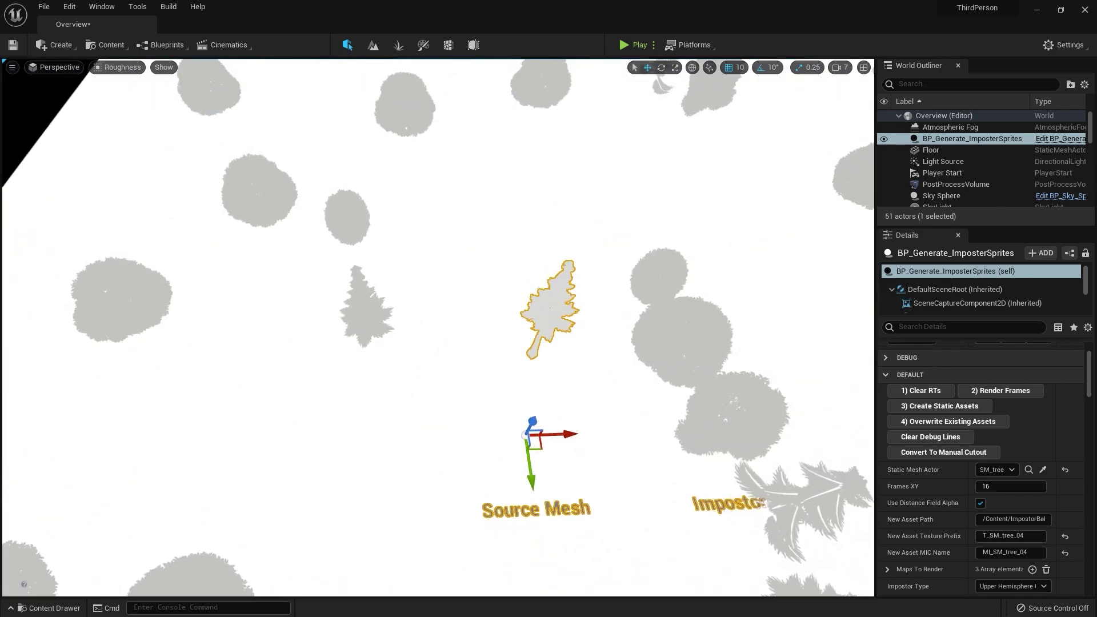
pyautogui.moveTo(1090, 391); pyautogui.dragTo(1089, 514)
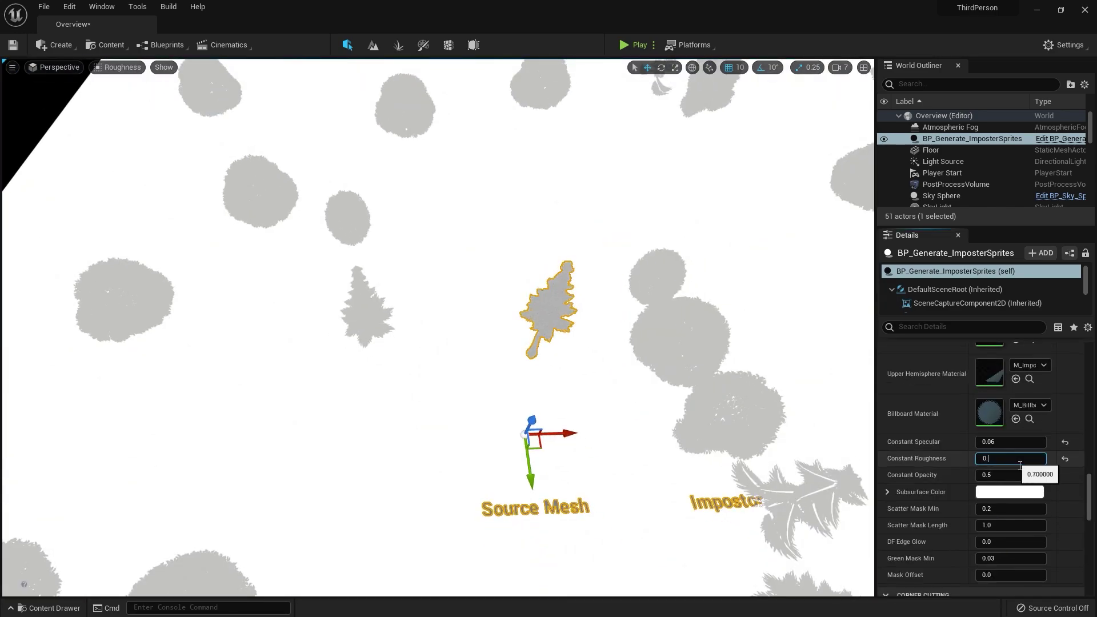
# - Check the source and impostor spruces in the Specular buffer visualization and return the viewport to Lit
pyautogui.click(116, 67)
pyautogui.moveTo(137, 218)
pyautogui.click(300, 424)
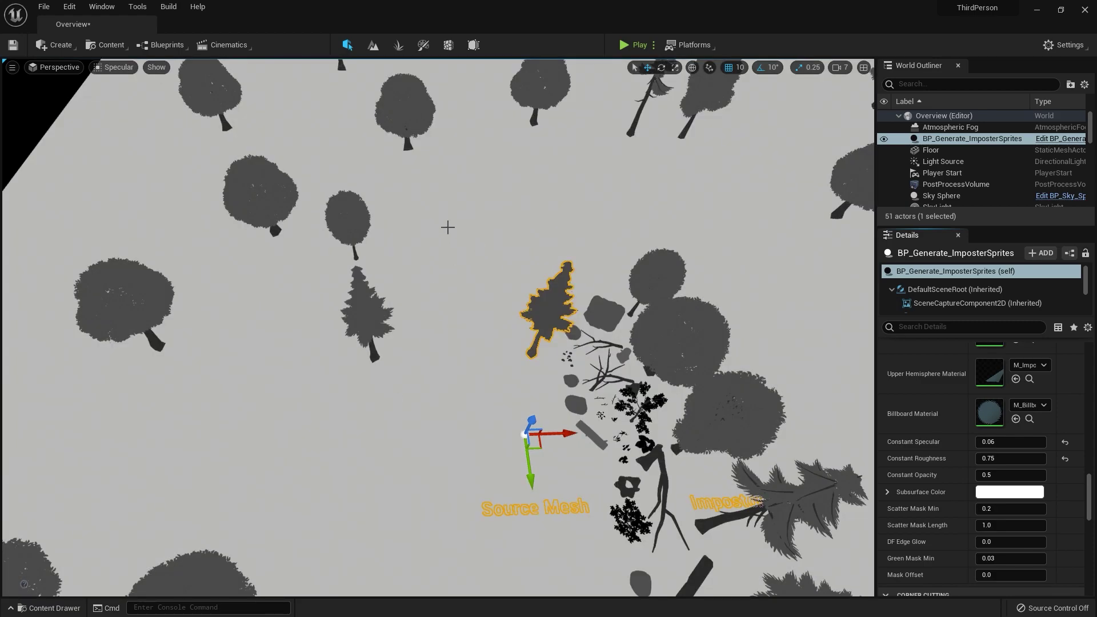
pyautogui.click(119, 70)
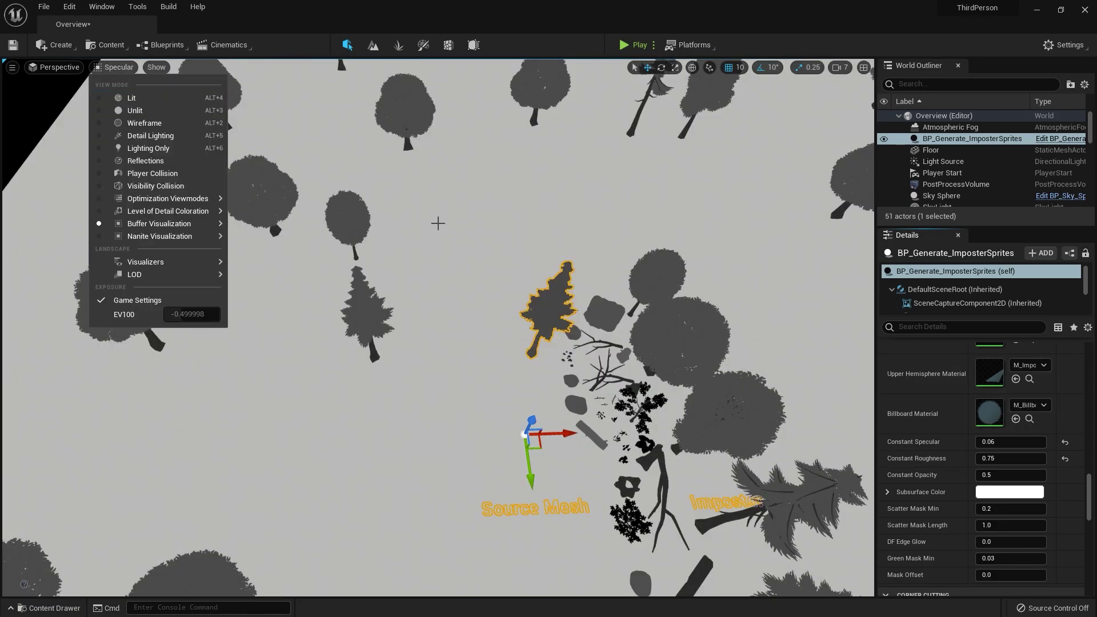
pyautogui.click(168, 100)
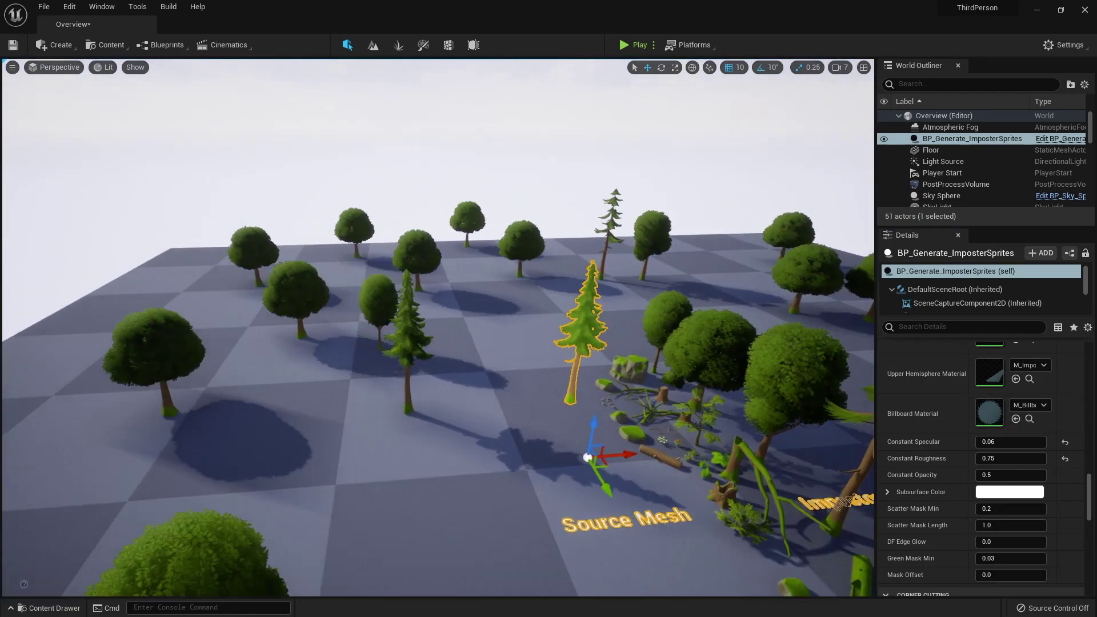
# - Set the baker's New Asset Texture Prefix to T_SM_tree_05 and New Asset MIC Name to MI_SM_tree_05
pyautogui.scroll(10, 1033, 493)
pyautogui.scroll(-3, 1033, 492)
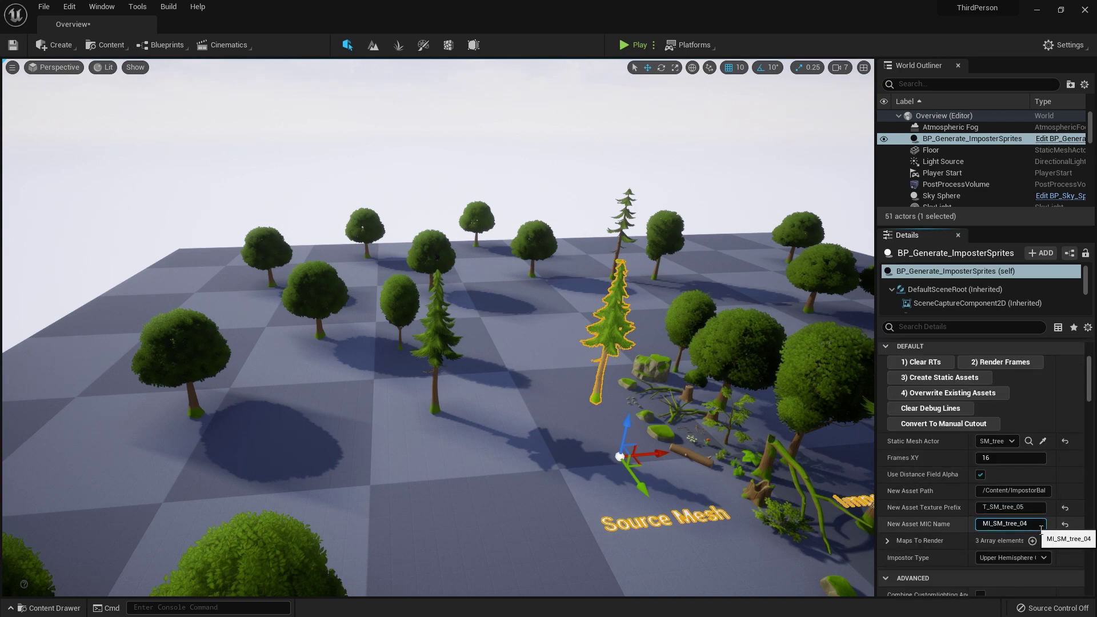
pyautogui.scroll(-2, 952, 474)
pyautogui.scroll(5, 952, 478)
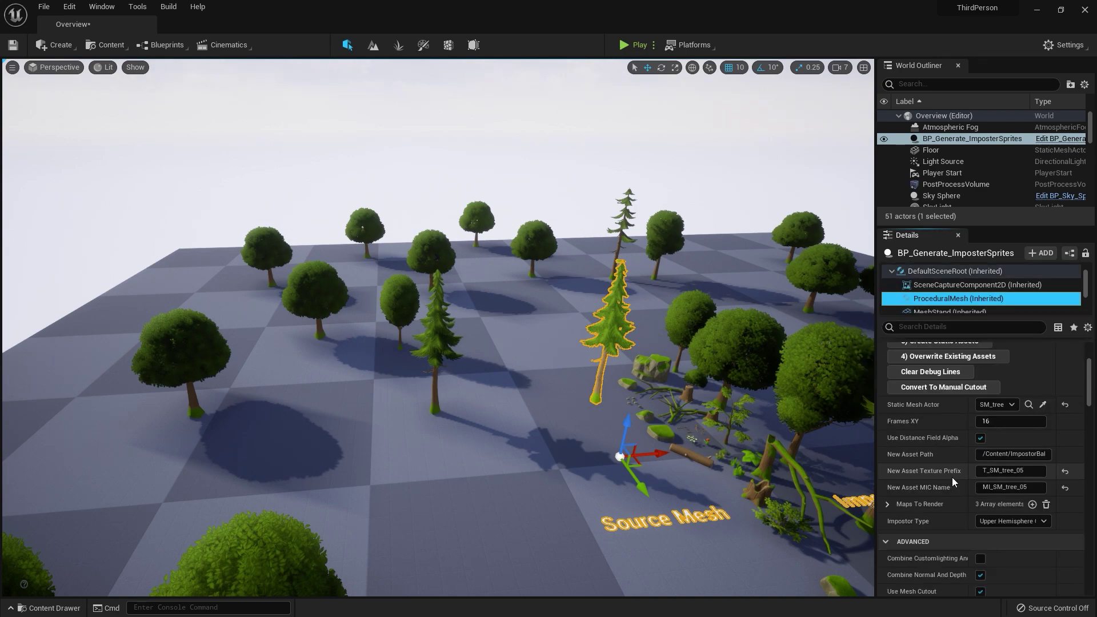
# - Create a static mesh named SM_tree_05 in ImpostorBaker/ImpostorLODs from the ProceduralMesh component
pyautogui.click(966, 298)
pyautogui.click(1014, 498)
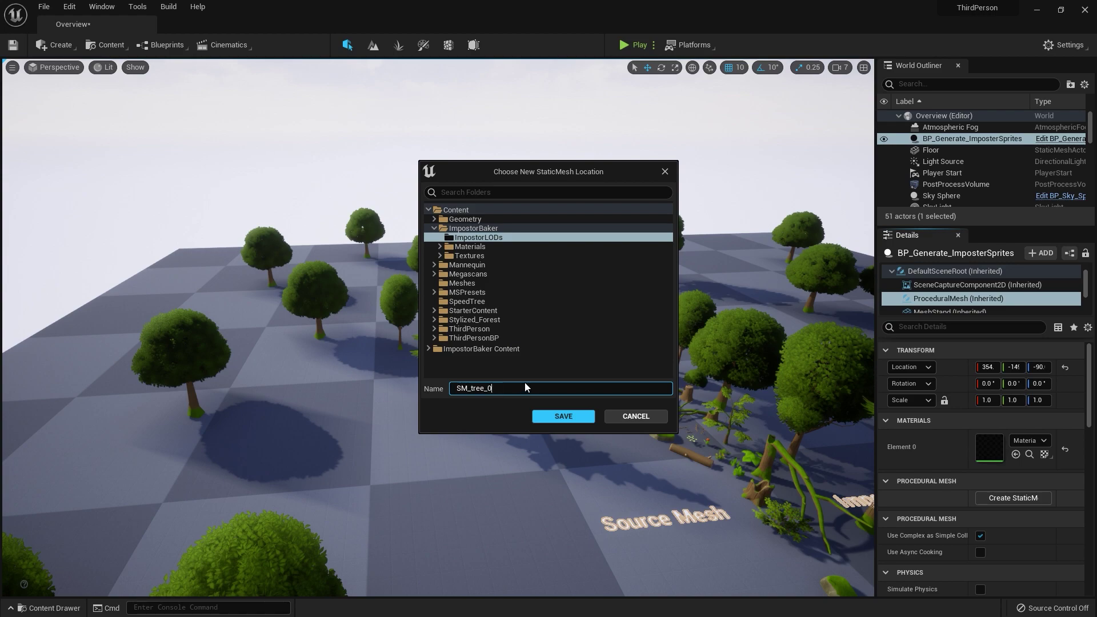
pyautogui.click(563, 416)
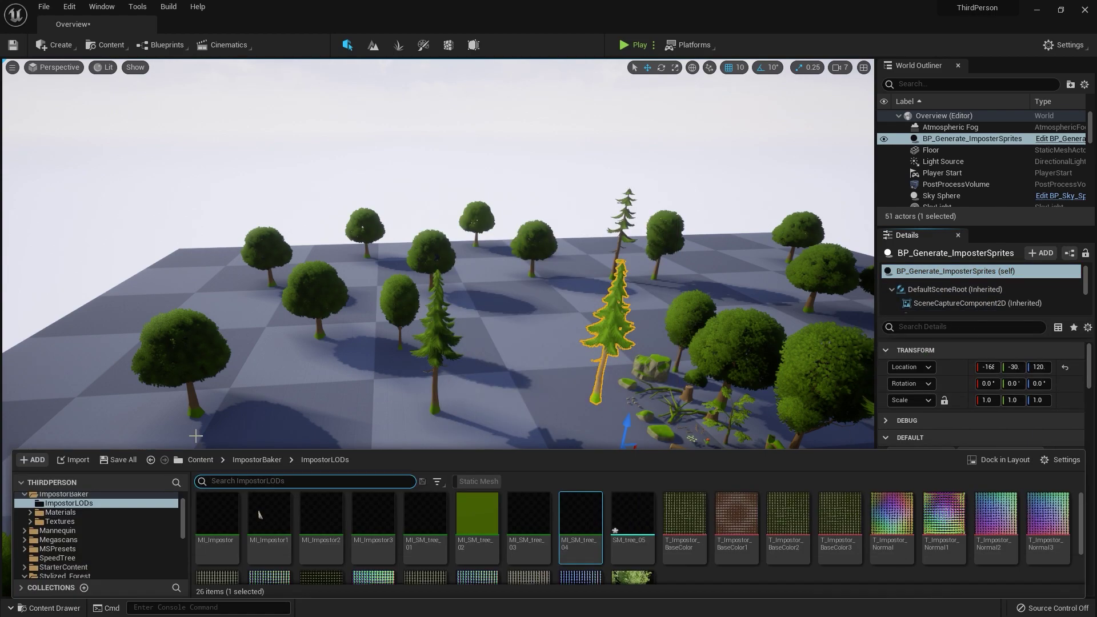
# - Export the SM_tree_05 static mesh as FBX file SM_tree_05 into the project's Imposter folder
pyautogui.rightClick(632, 517)
pyautogui.moveTo(686, 342)
pyautogui.click(868, 398)
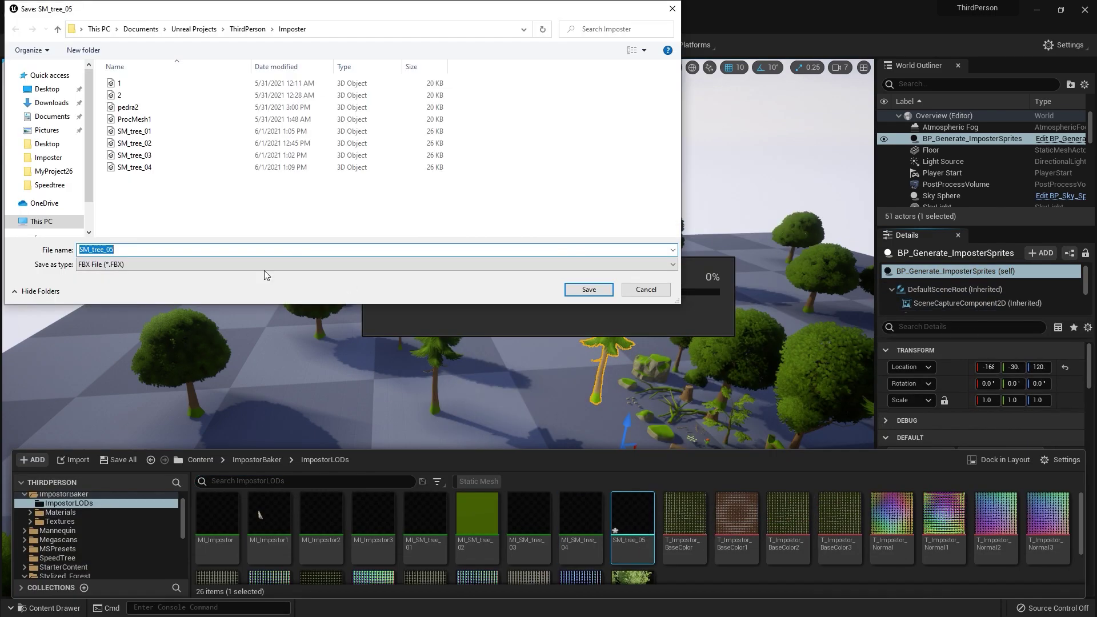
pyautogui.click(589, 290)
pyautogui.click(594, 423)
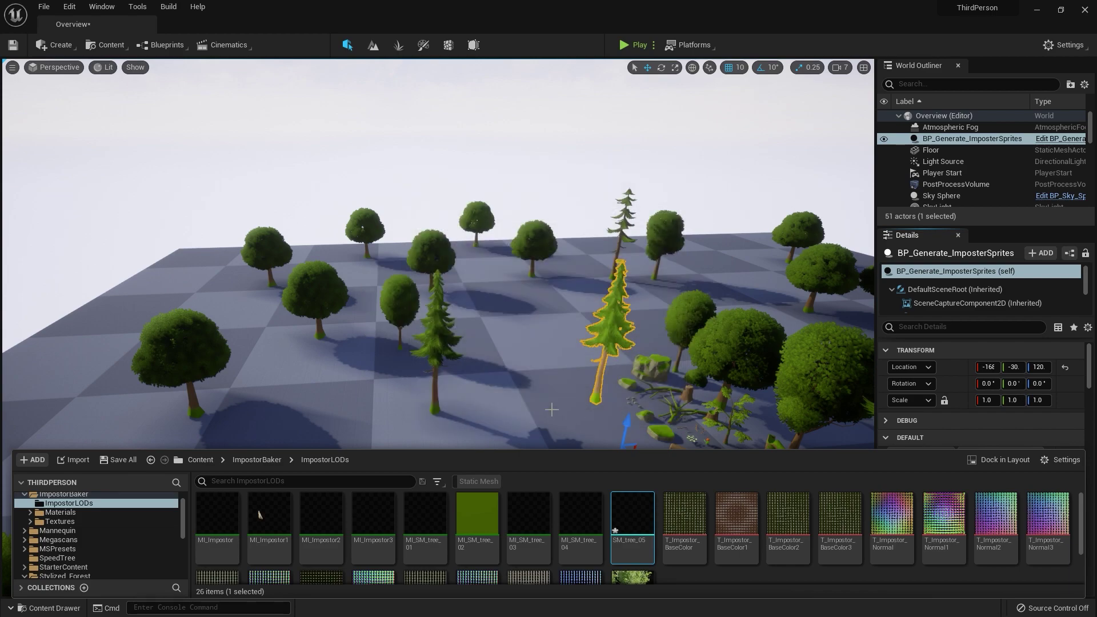
pyautogui.click(676, 362)
# - Repeat the FBX export of SM_tree_05 and delete the static mesh from the ImpostorLODs folder
pyautogui.rightClick(634, 519)
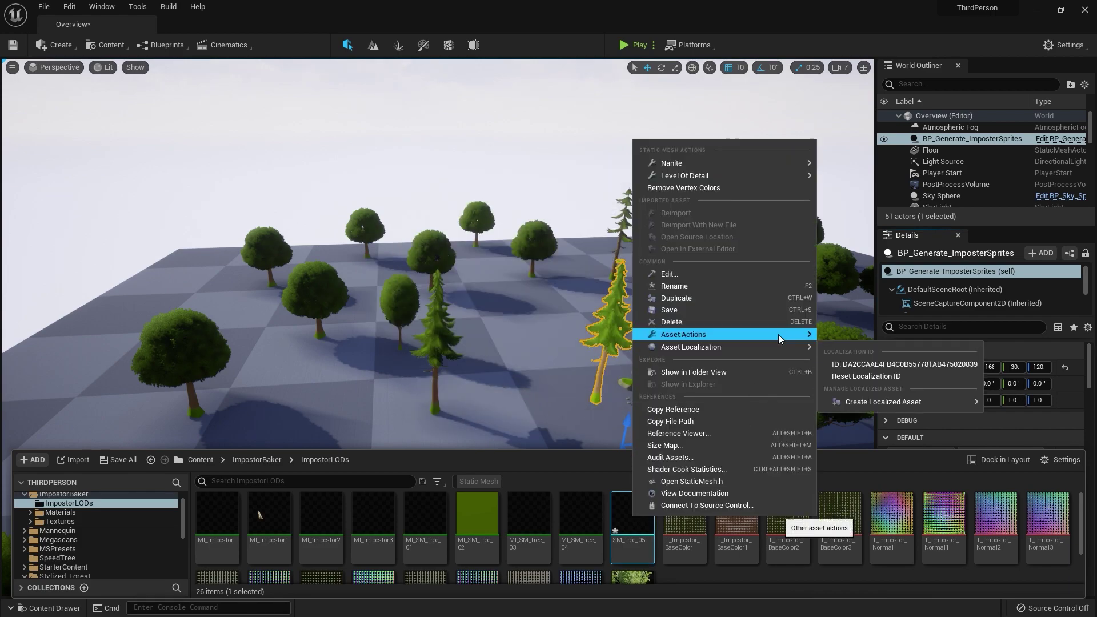
pyautogui.moveTo(778, 334)
pyautogui.click(864, 394)
pyautogui.click(589, 290)
pyautogui.click(595, 422)
pyautogui.press('Delete')
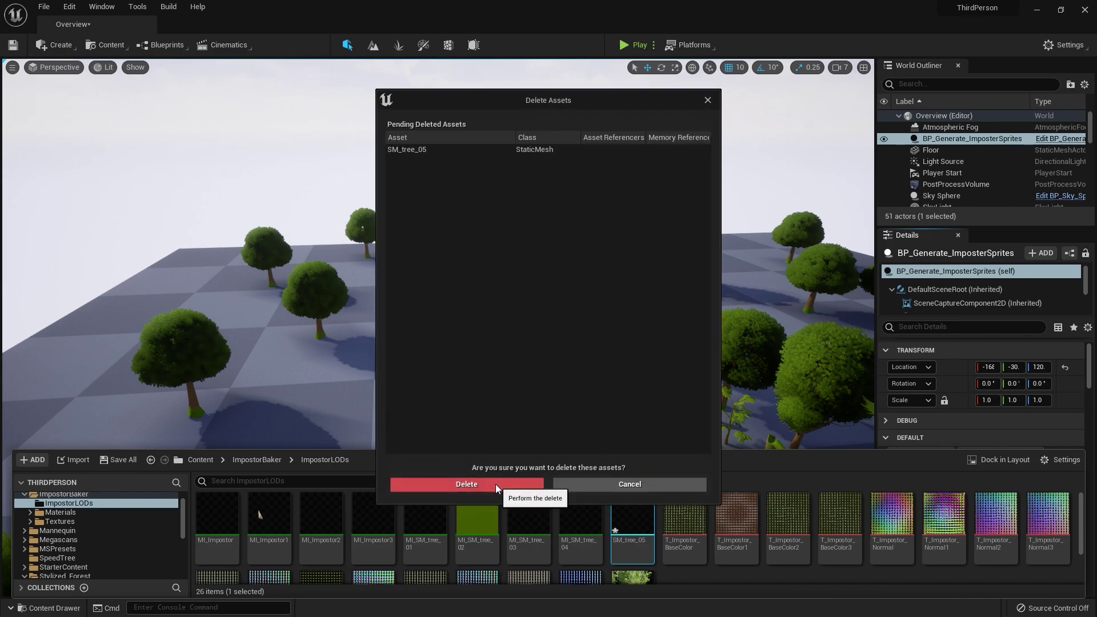
pyautogui.click(496, 485)
# - Create the static impostor assets for SM_tree_05 from the baker and save all modified assets
pyautogui.scroll(-1, 972, 384)
pyautogui.click(941, 272)
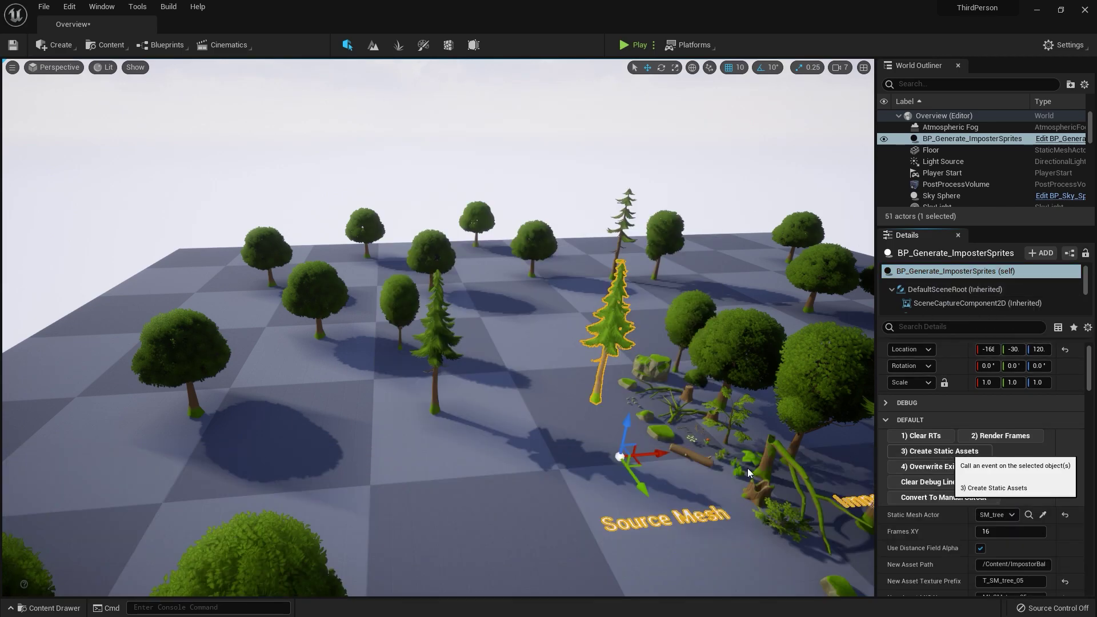
pyautogui.click(946, 451)
pyautogui.click(129, 460)
pyautogui.click(616, 432)
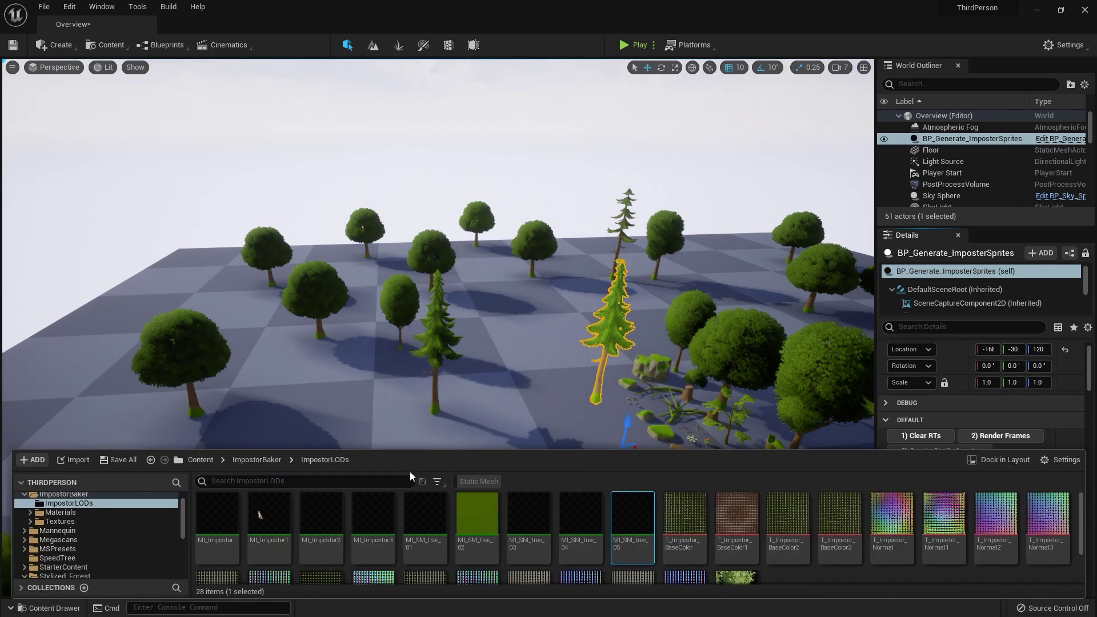
# - Inspect the scene's trees and impostor in Wireframe view and return the viewport to Lit
pyautogui.click(355, 394)
pyautogui.moveTo(355, 394); pyautogui.dragTo(446, 429, button='right')
pyautogui.click(105, 67)
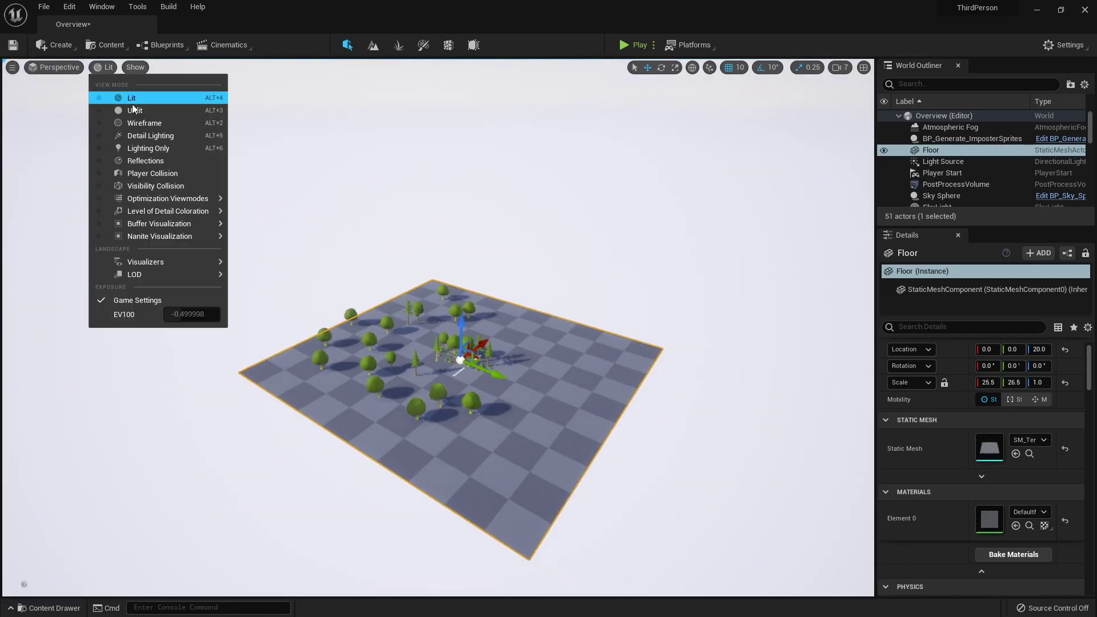
pyautogui.click(144, 122)
pyautogui.moveTo(400, 343); pyautogui.dragTo(437, 345, button='right')
pyautogui.click(112, 68)
pyautogui.click(135, 96)
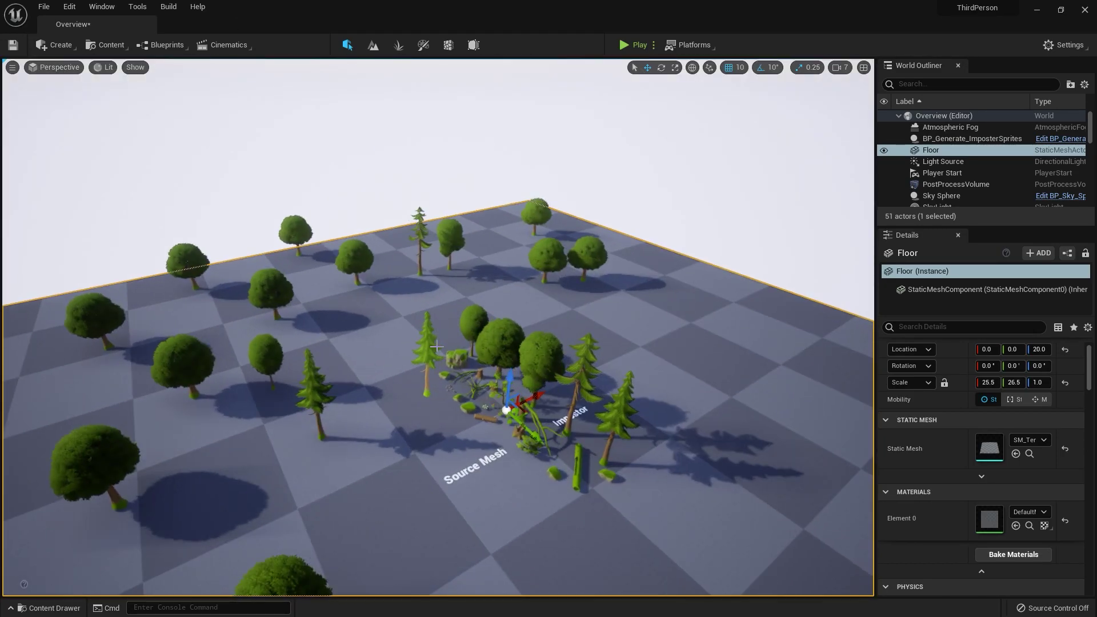
# - Reset the impostor baker's Static Mesh Actor to None and delete the BP_Generate_ImposterSprites actor from the level
pyautogui.click(437, 345)
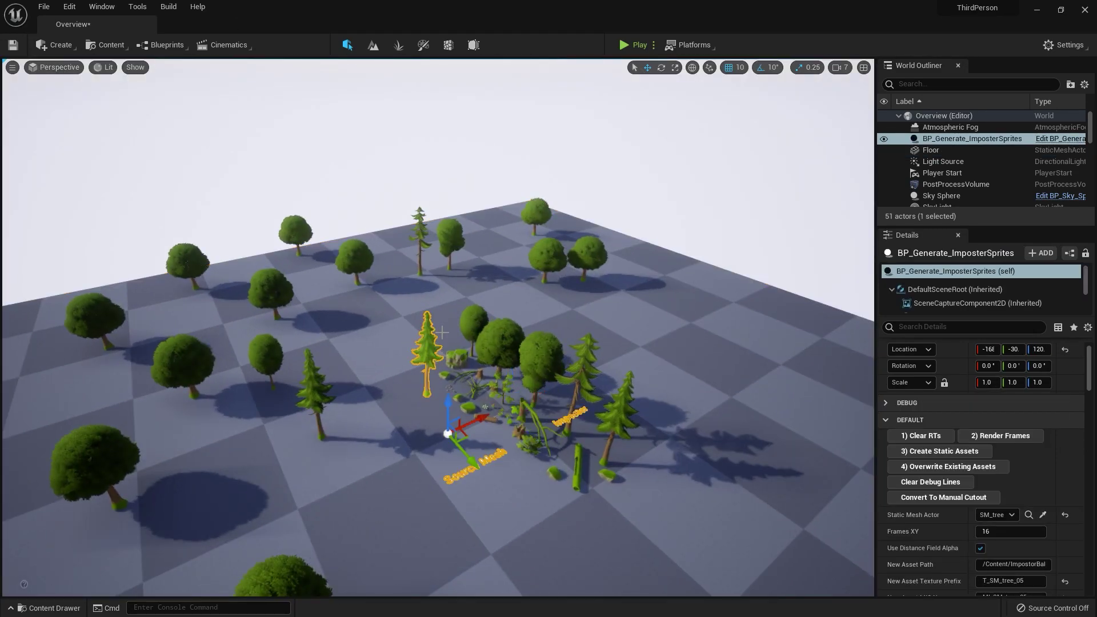
pyautogui.click(1065, 515)
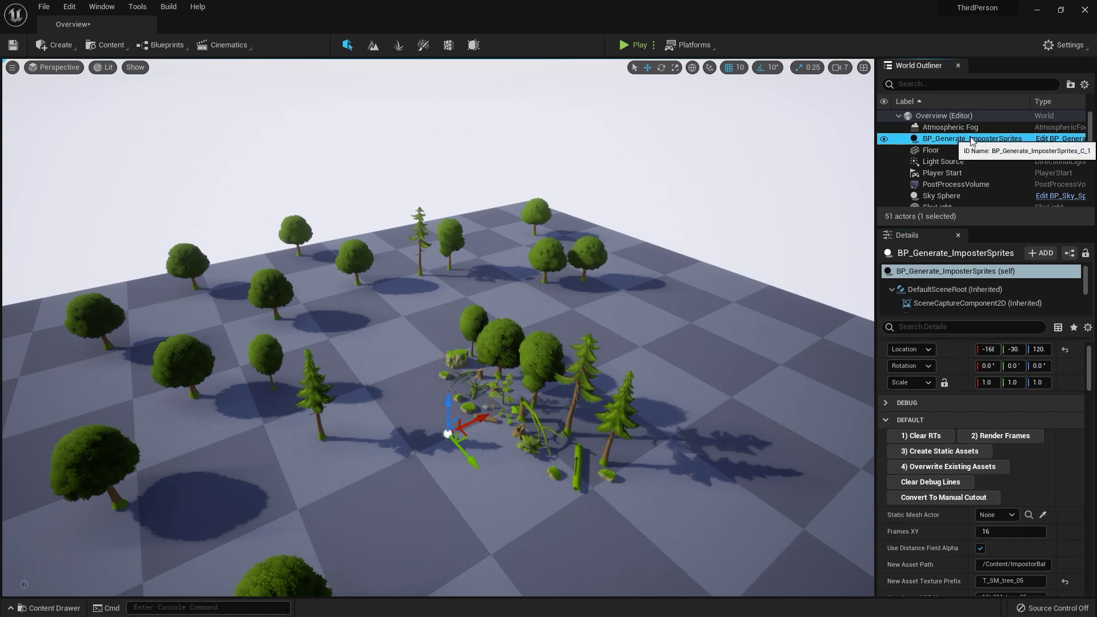
pyautogui.press('Delete')
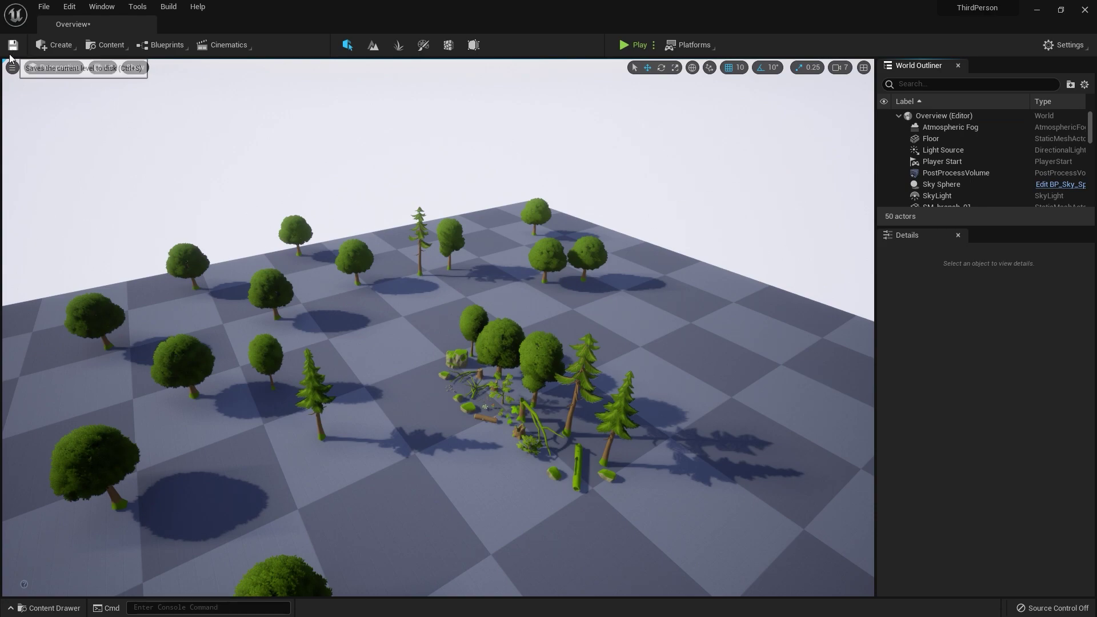
# - Save the current Overview level and open the Demonstration map from Stylized_Forest/Maps
pyautogui.click(44, 7)
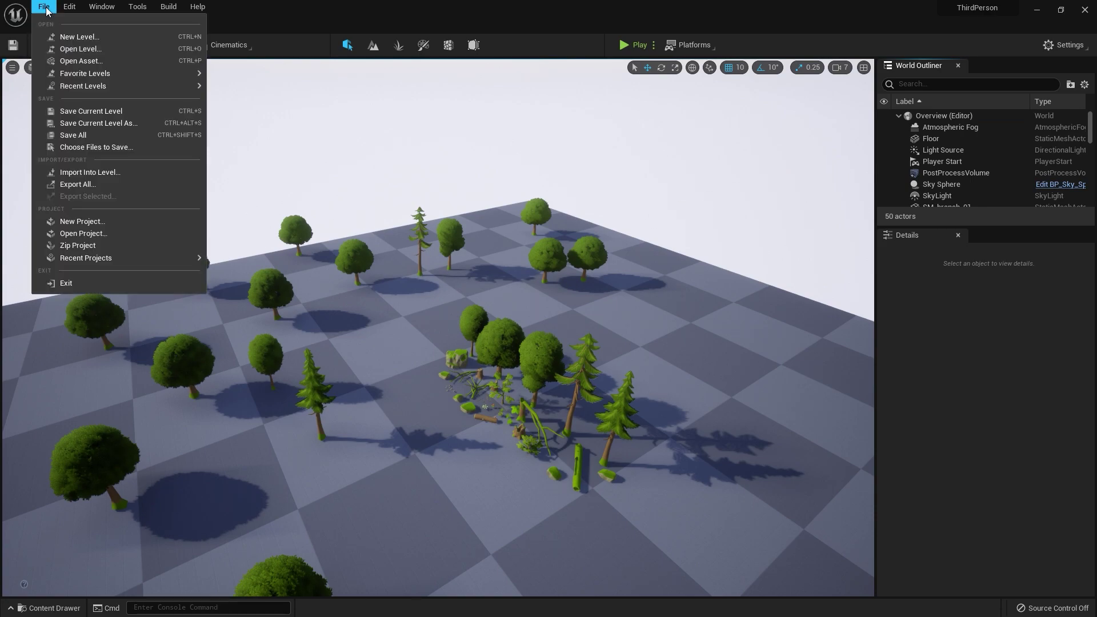
pyautogui.click(87, 112)
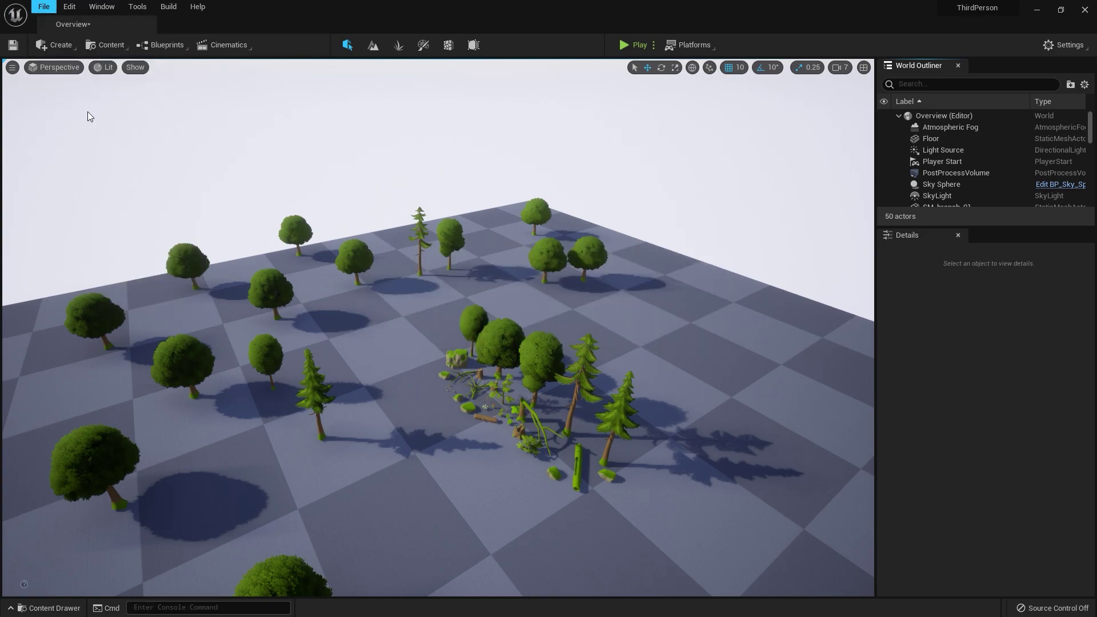
pyautogui.click(53, 608)
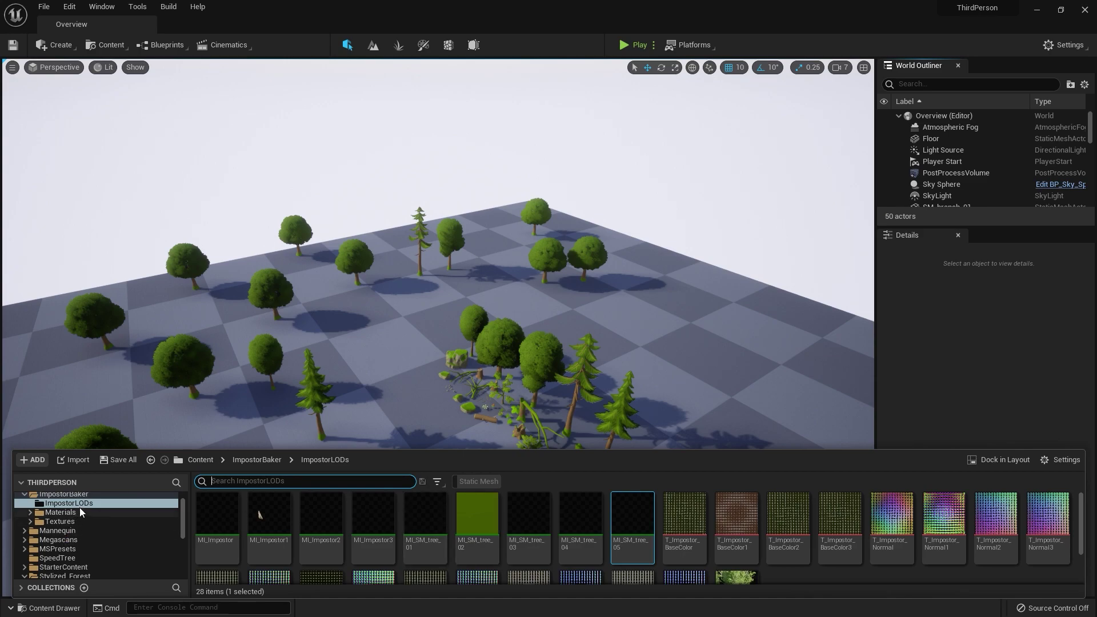
pyautogui.scroll(-3, 80, 514)
pyautogui.click(80, 532)
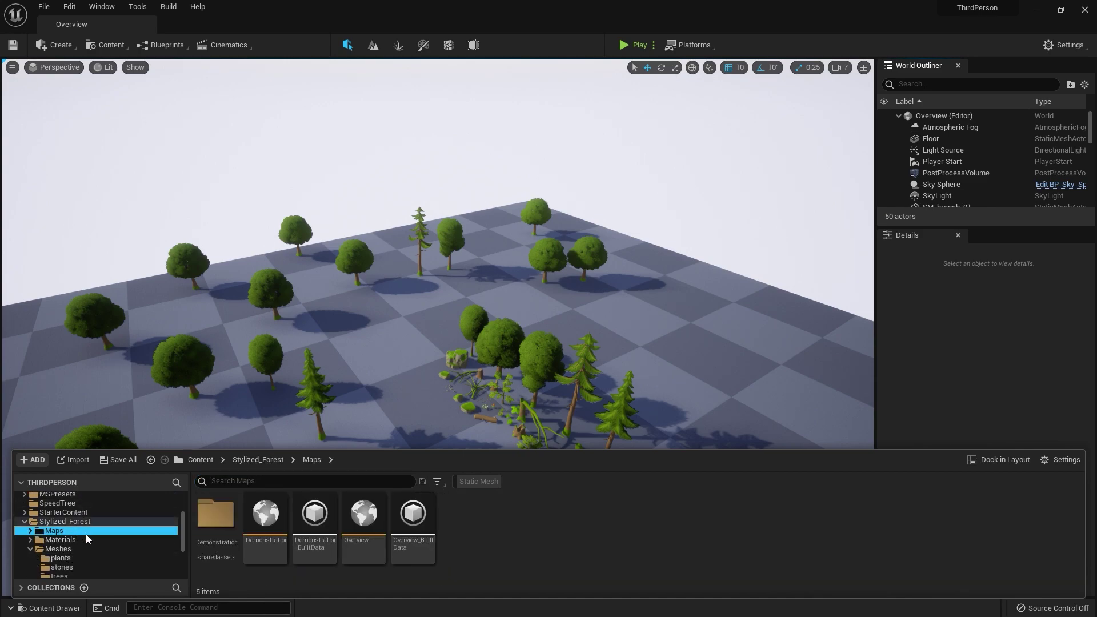
pyautogui.doubleClick(266, 517)
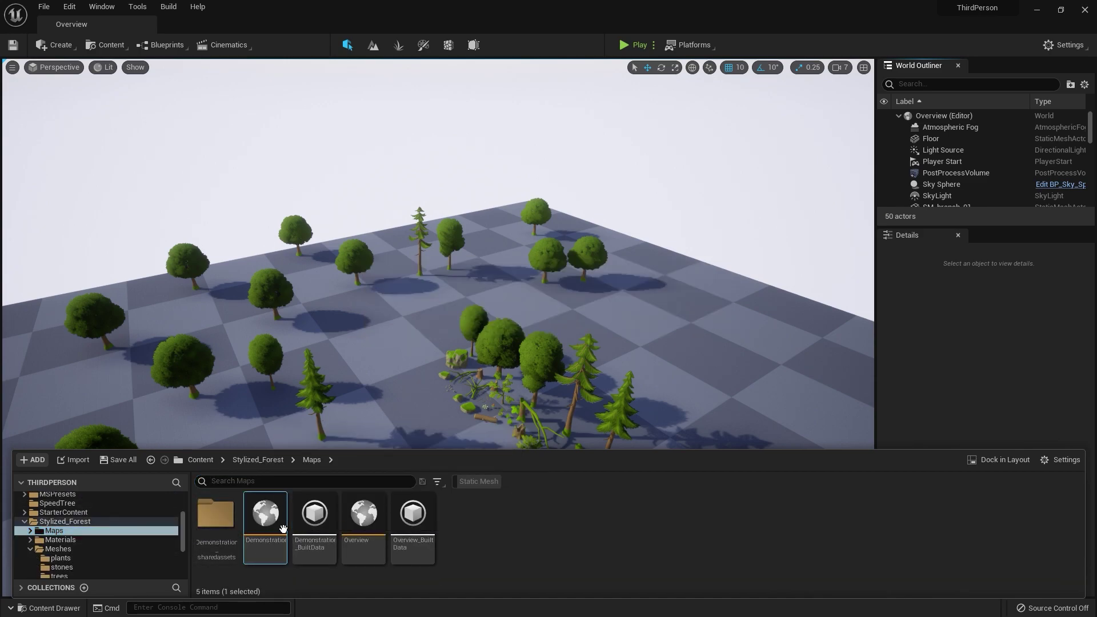
# - View the whole Demonstration forest from above and switch the viewport to Wireframe to examine the tree geometry
pyautogui.press('s')
pyautogui.moveTo(422, 402); pyautogui.dragTo(414, 446, button='right')
pyautogui.moveTo(212, 143); pyautogui.dragTo(210, 156, button='right')
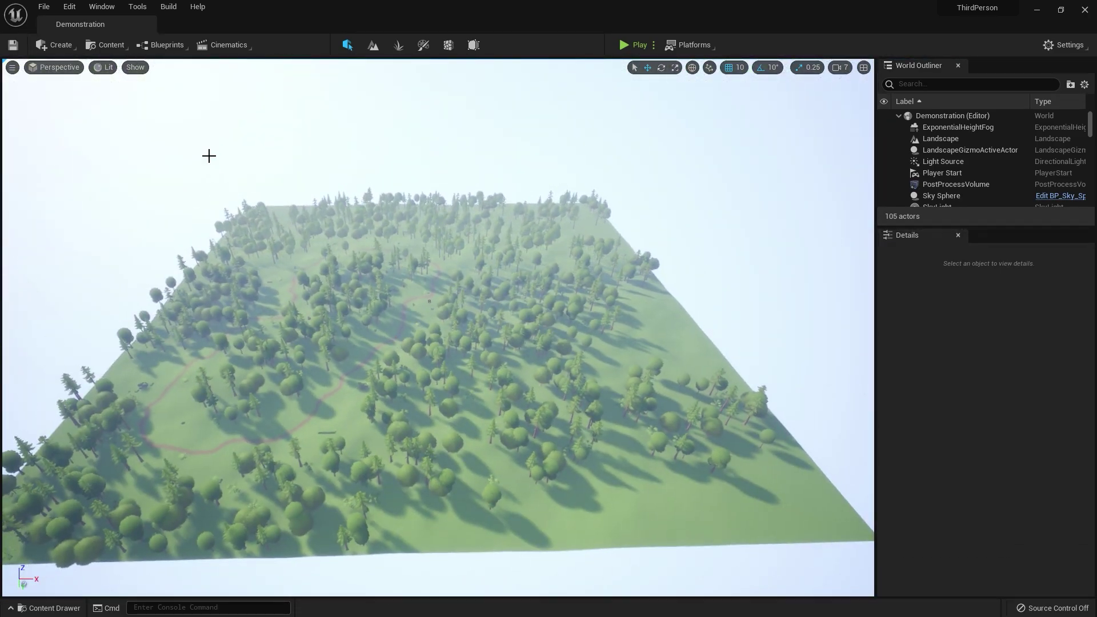
pyautogui.click(108, 67)
pyautogui.click(145, 125)
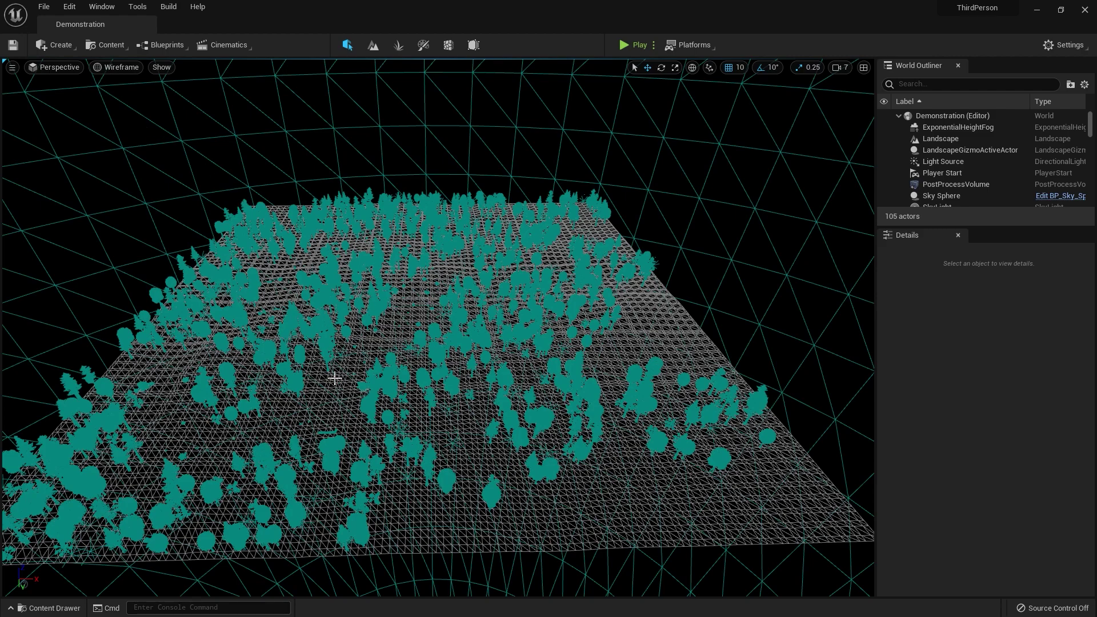
# - Return the viewport to Lit and view the Demonstration forest from above and closer to the treetops
pyautogui.moveTo(375, 353); pyautogui.dragTo(279, 183, button='right')
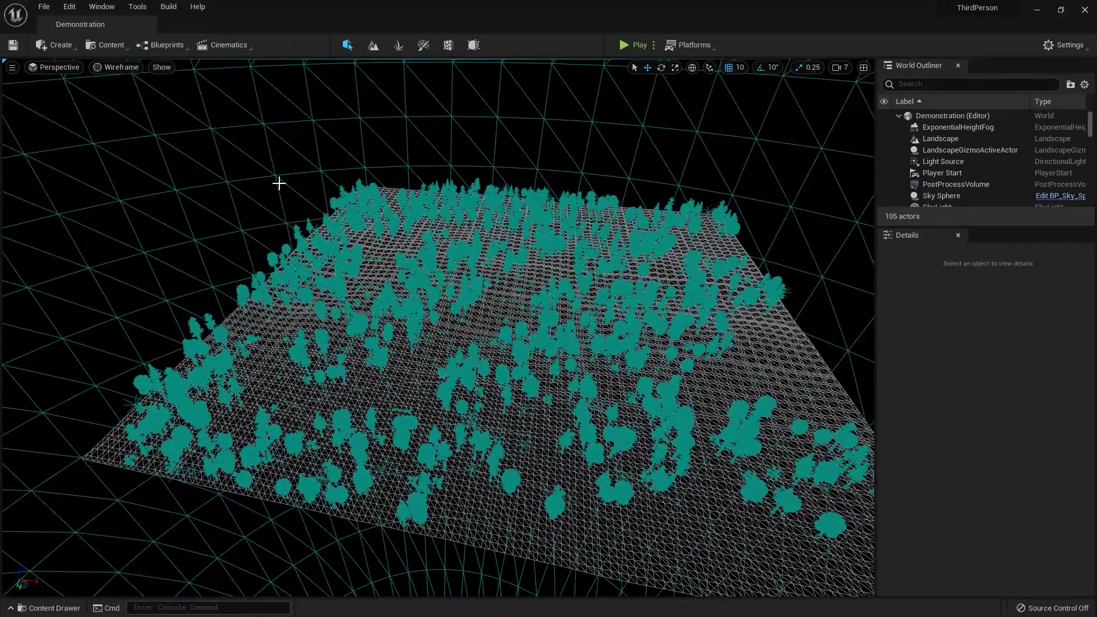
pyautogui.click(126, 70)
pyautogui.click(145, 97)
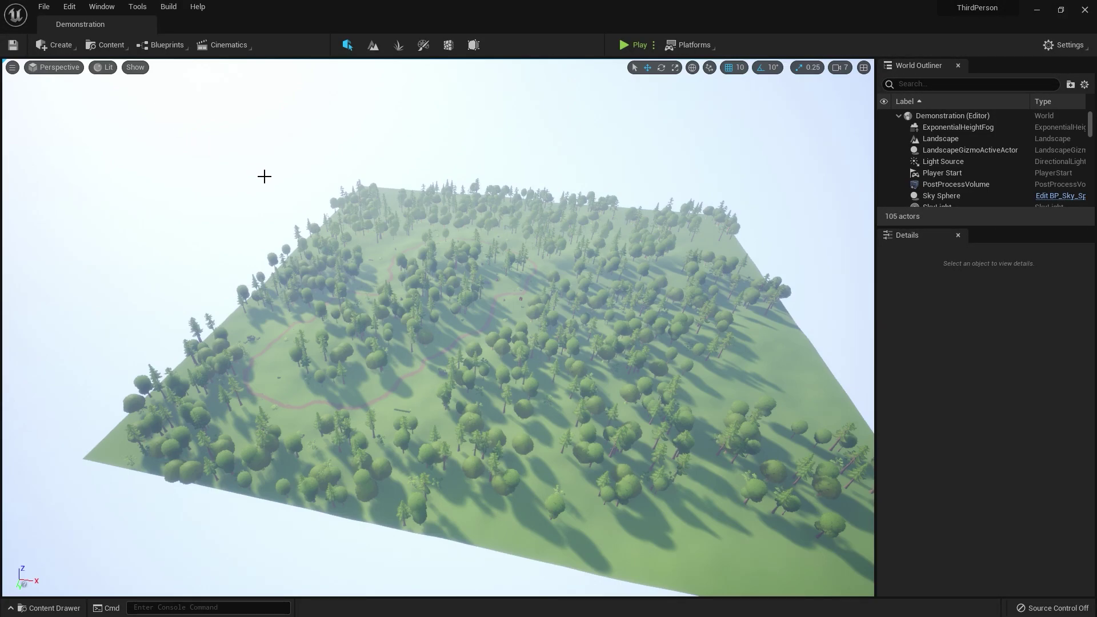
pyautogui.press('w')
pyautogui.moveTo(229, 159); pyautogui.dragTo(228, 82, button='right')
pyautogui.press('s')
# - Examine the forest's geometry in Wireframe from a lower viewpoint, return to Lit and view the whole map from above
pyautogui.click(105, 67)
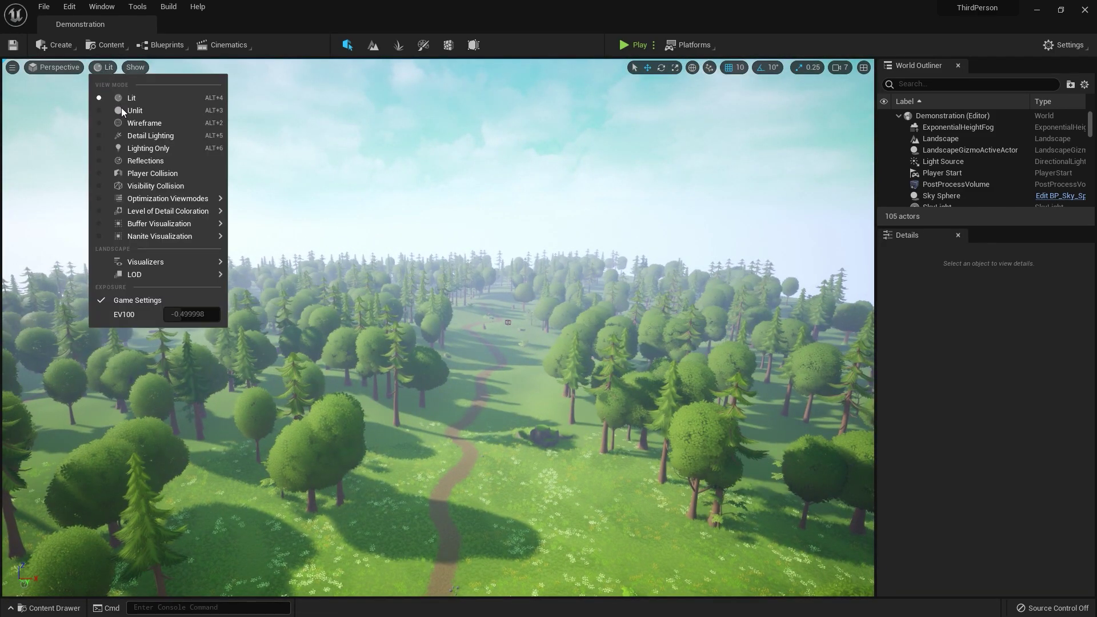
pyautogui.click(150, 122)
pyautogui.moveTo(447, 361); pyautogui.dragTo(418, 355, button='right')
pyautogui.moveTo(171, 127); pyautogui.dragTo(297, 108, button='right')
pyautogui.moveTo(148, 140); pyautogui.dragTo(137, 146, button='right')
pyautogui.click(117, 67)
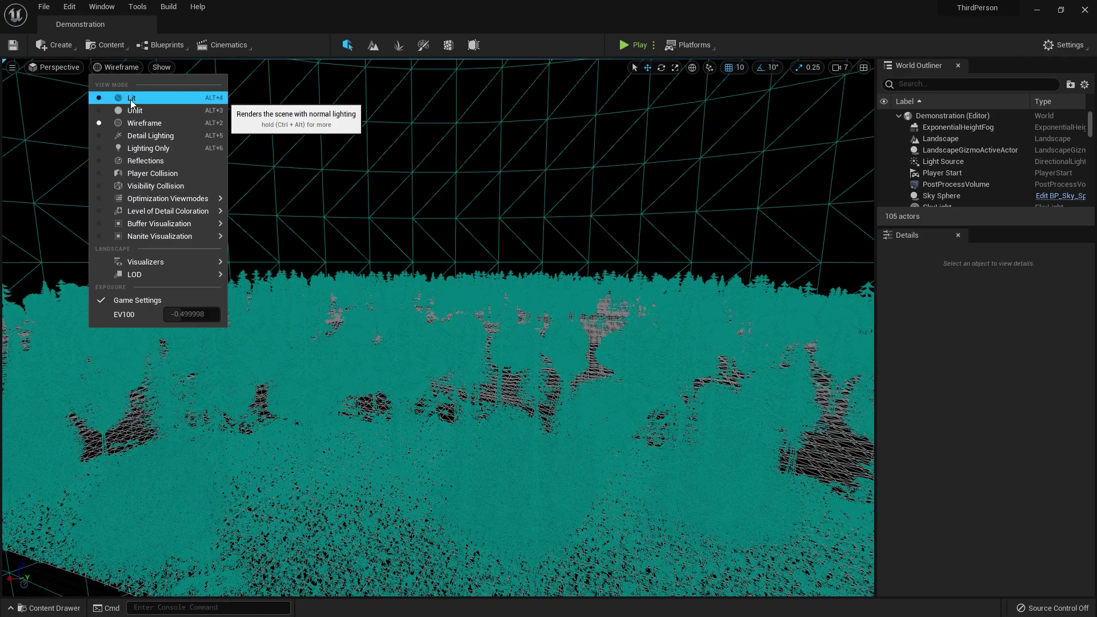
pyautogui.click(130, 98)
pyautogui.moveTo(130, 98)
pyautogui.mouseDown(button='right')
pyautogui.moveTo(143, 106)
pyautogui.moveTo(124, 112)
pyautogui.mouseUp(button='right')
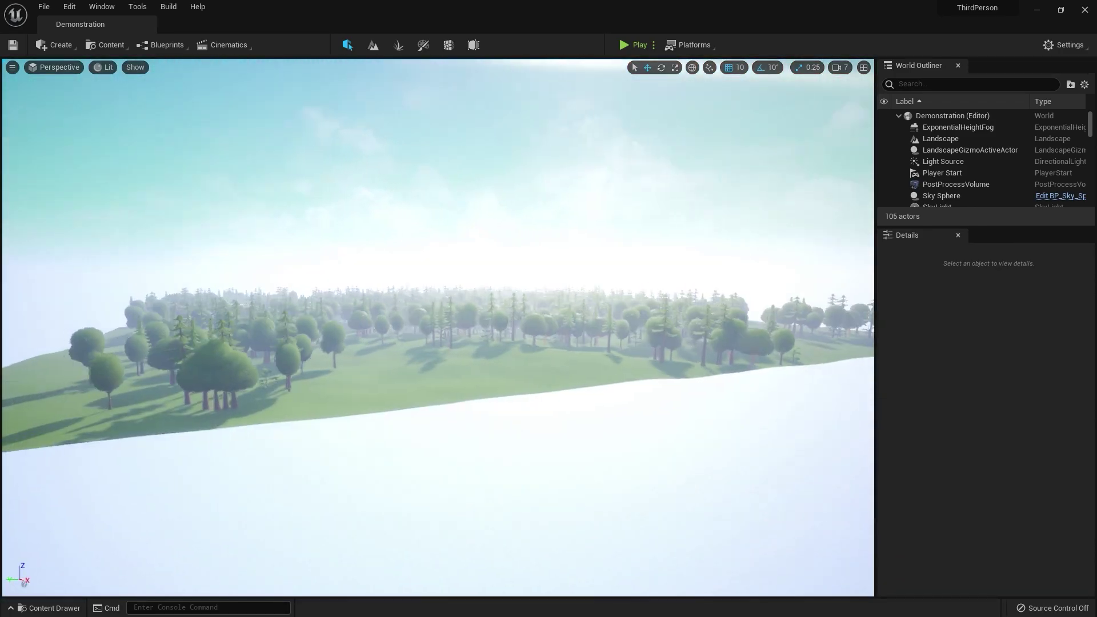
pyautogui.moveTo(438, 328); pyautogui.dragTo(645, 331, button='right')
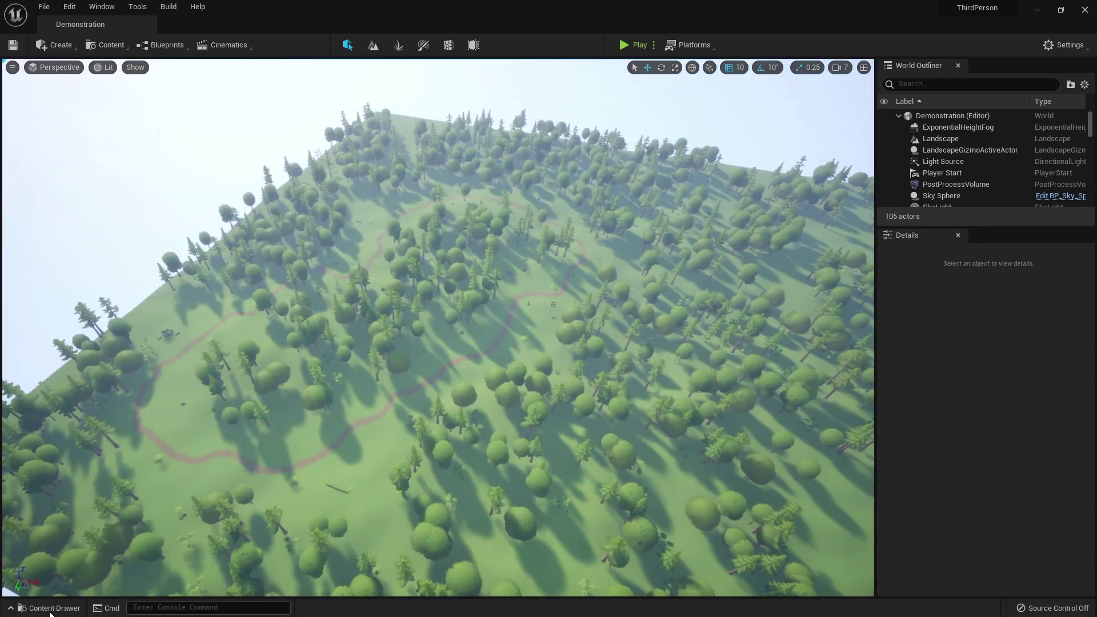
# - Open the Overview map from Stylized_Forest/Maps and open the static mesh of the SM_tree_01 actor for editing
pyautogui.click(50, 607)
pyautogui.doubleClick(364, 517)
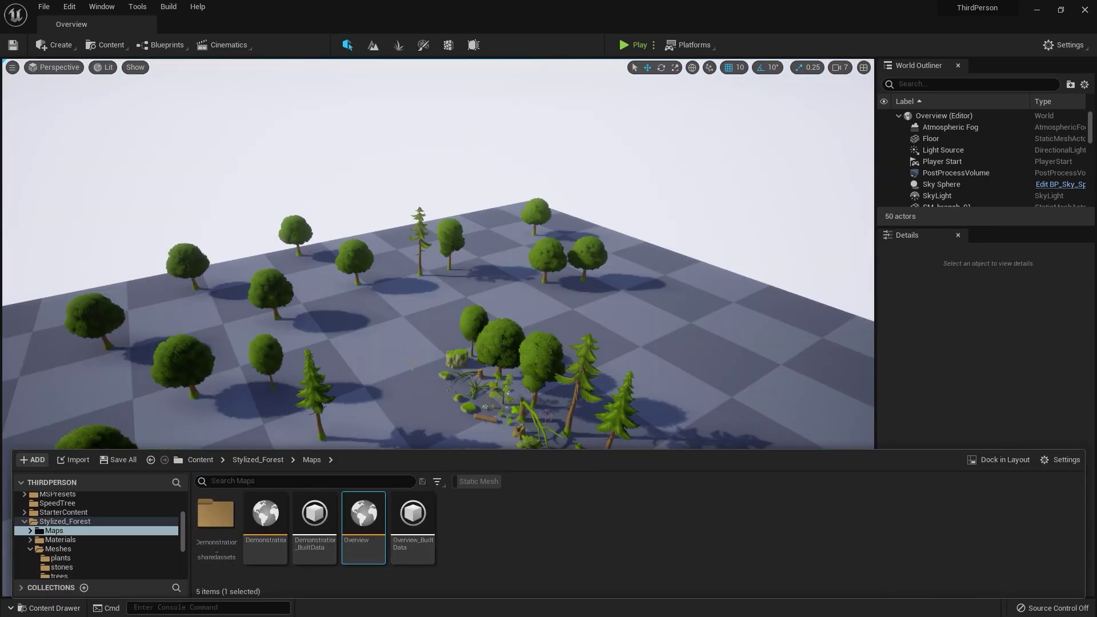
pyautogui.moveTo(443, 331); pyautogui.dragTo(540, 329, button='right')
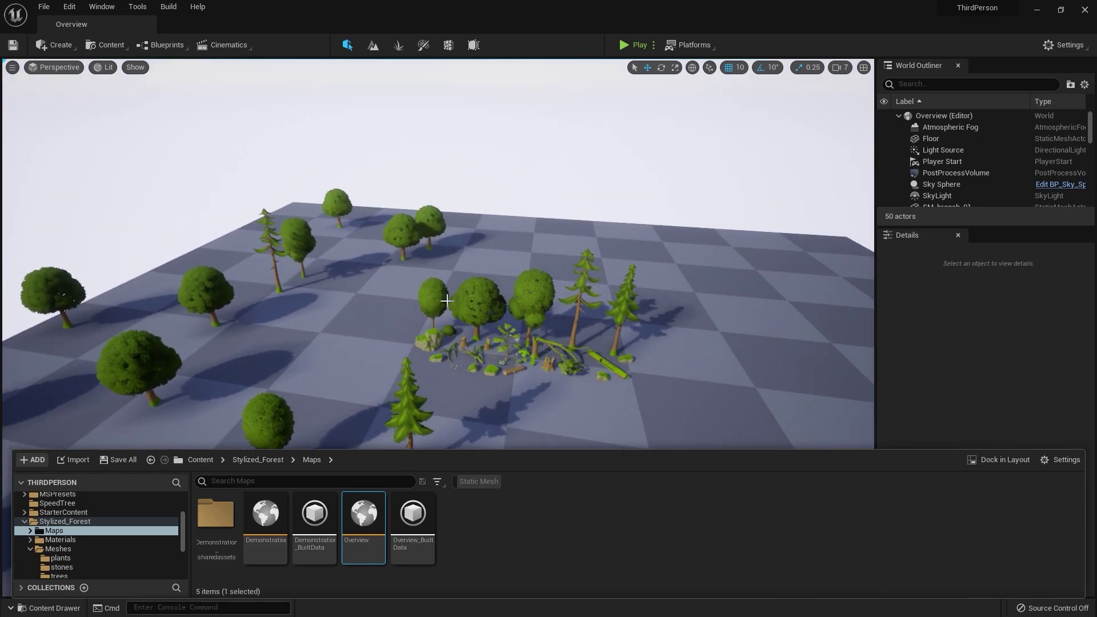
pyautogui.click(446, 299)
pyautogui.scroll(-3, 997, 356)
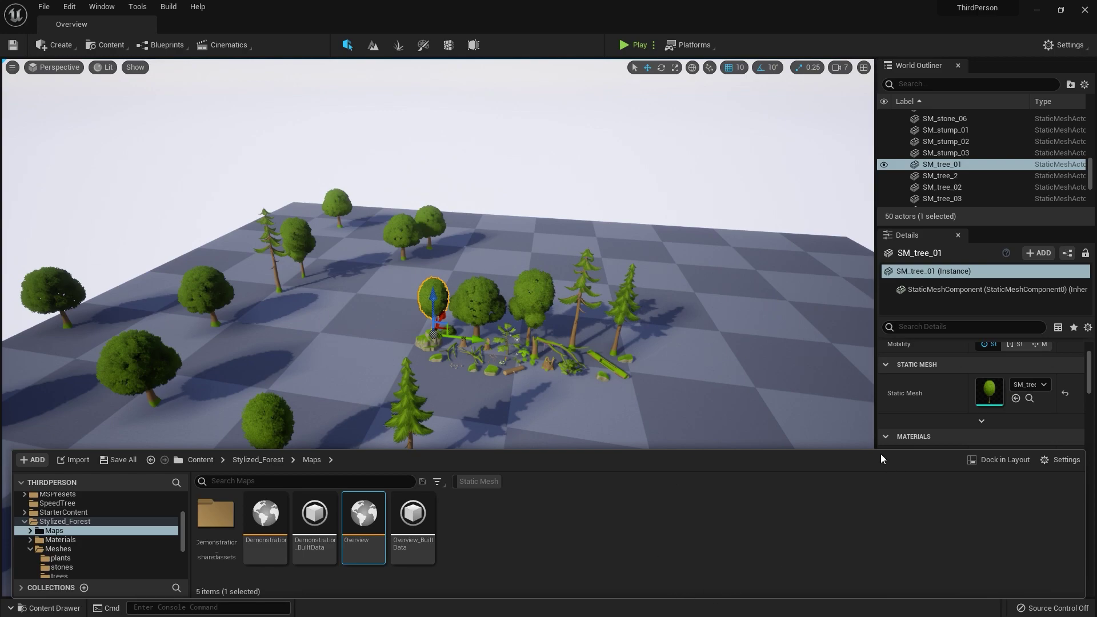
pyautogui.doubleClick(989, 391)
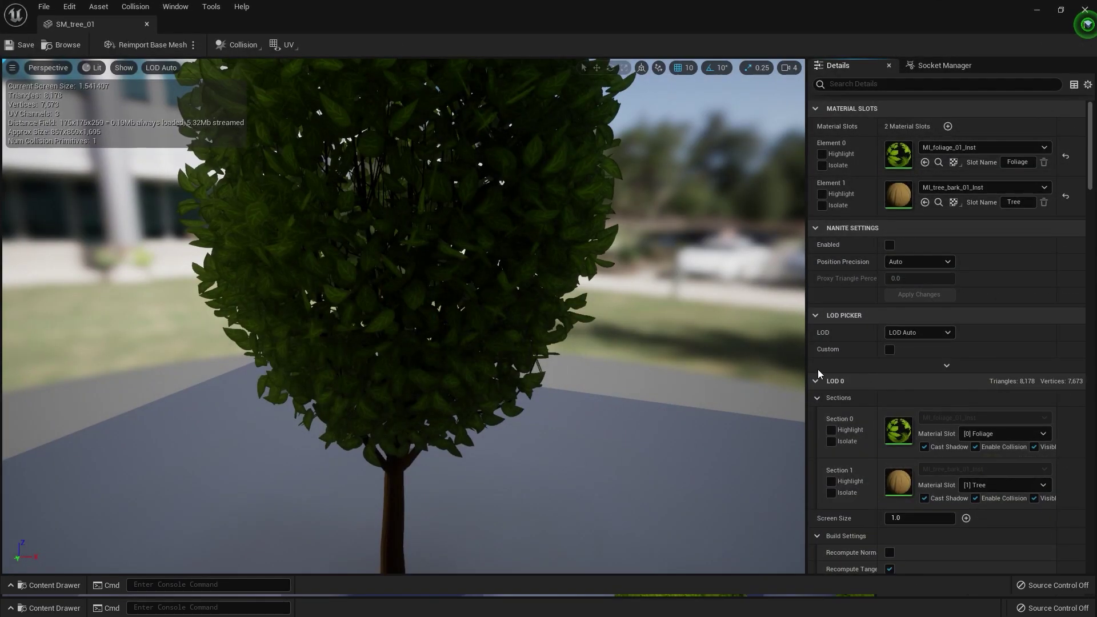
# - Preview the whole SM_tree_01 mesh at LOD 2 and check its LOD settings
pyautogui.scroll(-1, 472, 375)
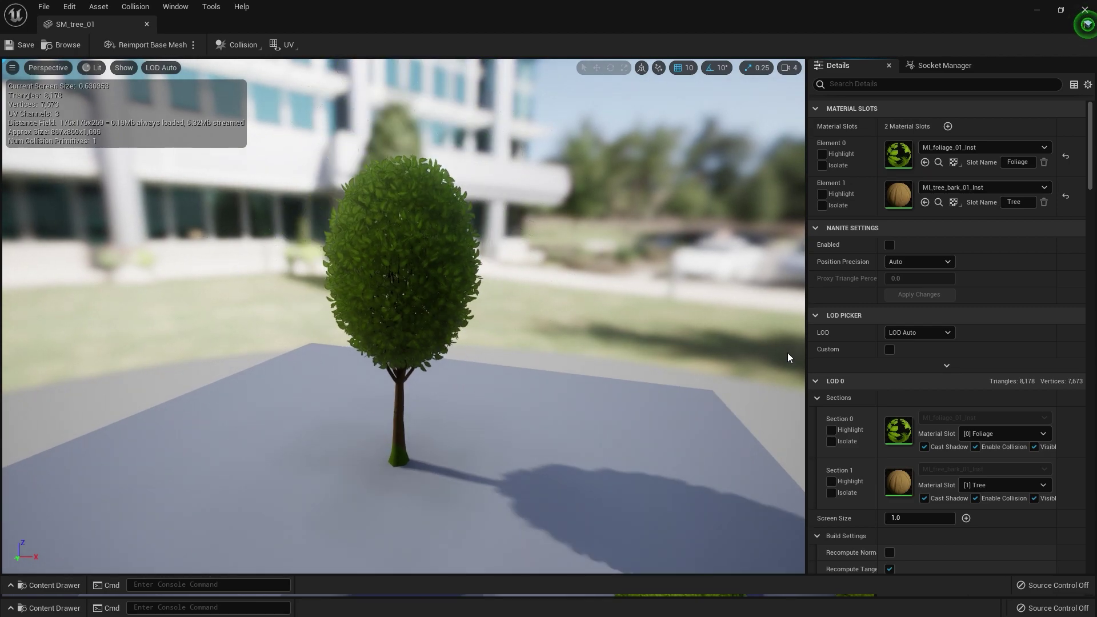
pyautogui.click(170, 70)
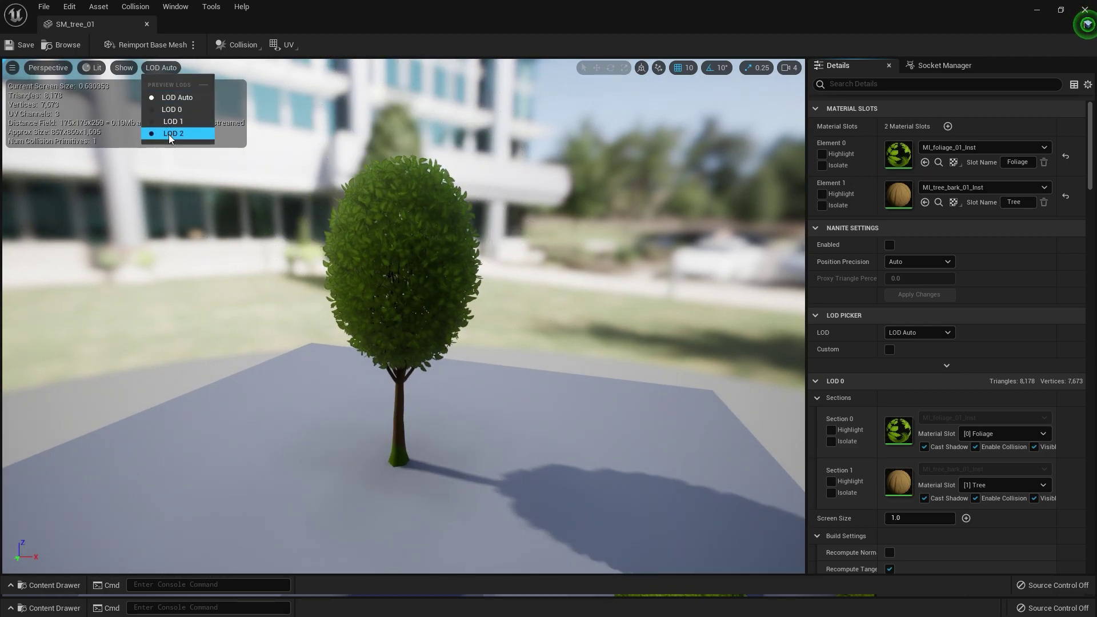
pyautogui.click(169, 135)
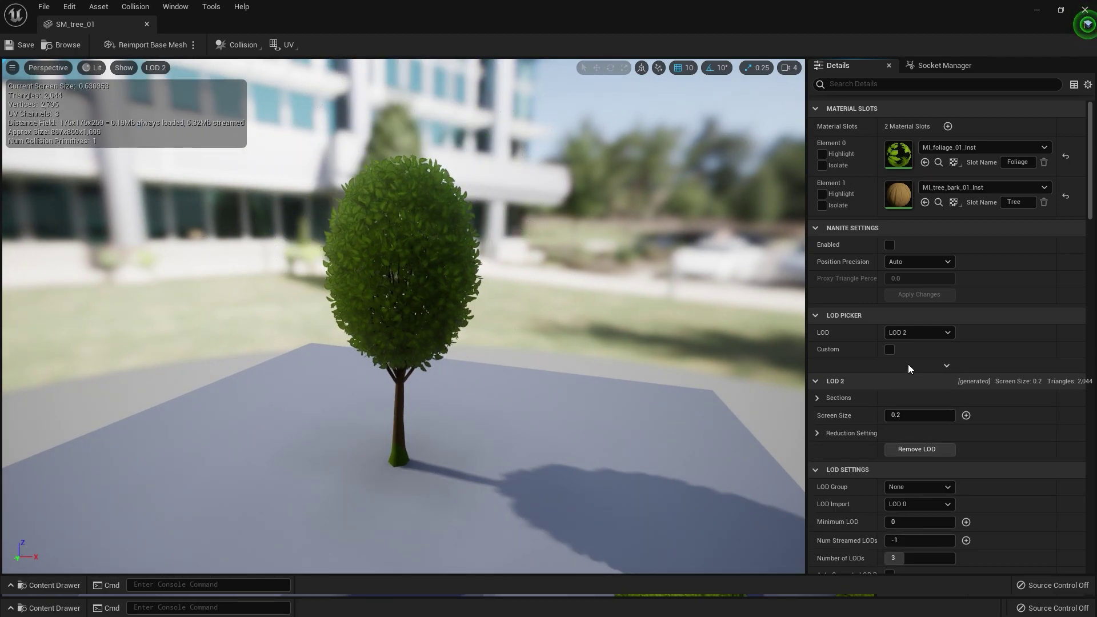
pyautogui.click(935, 334)
pyautogui.click(935, 335)
pyautogui.scroll(-3, 1005, 432)
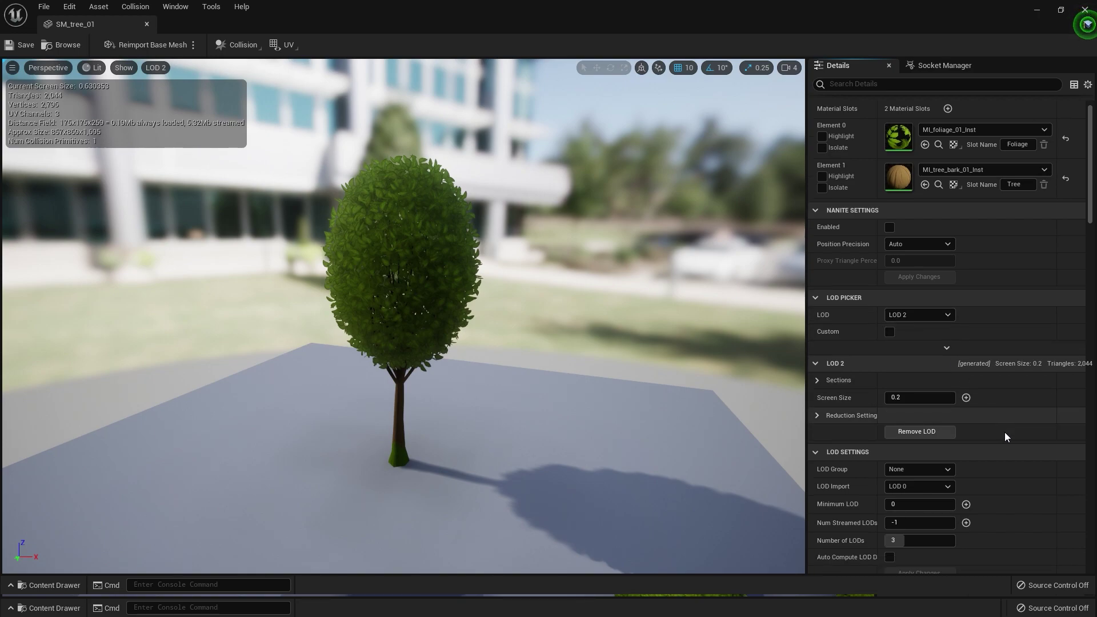
# - Import the SM_tree_01 file from the Imposter folder as LOD Level 3 of the mesh
pyautogui.click(916, 379)
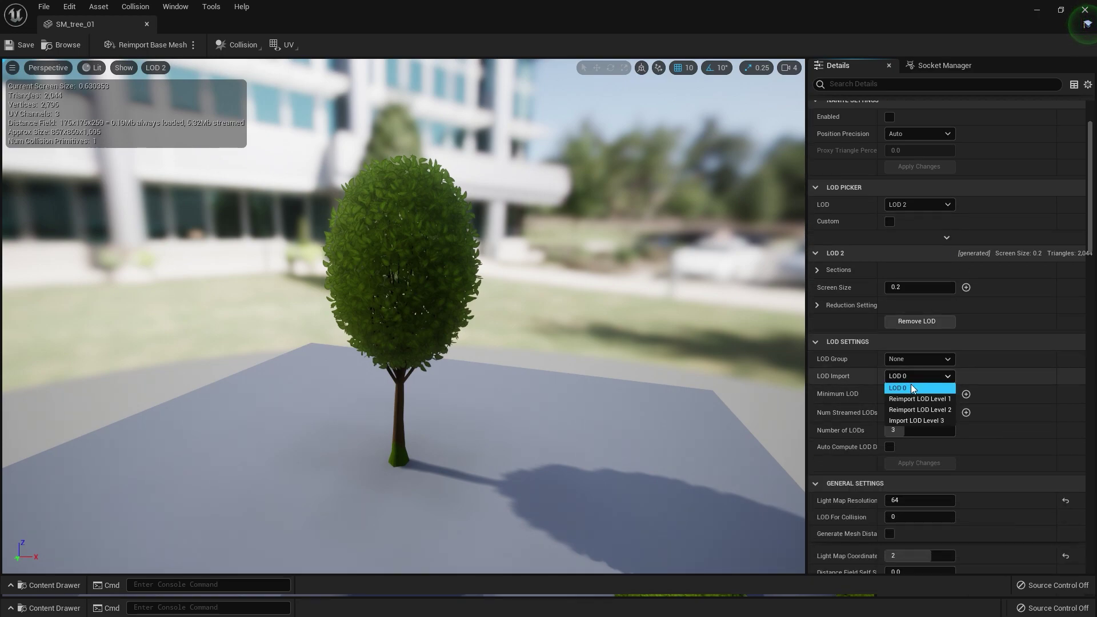
pyautogui.click(914, 420)
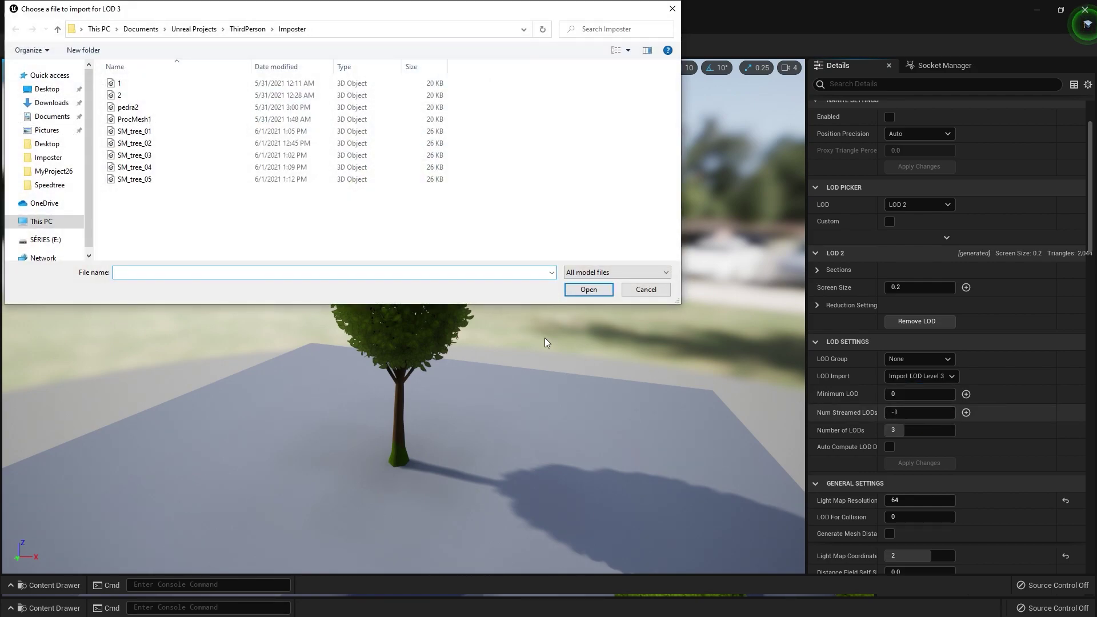
pyautogui.click(194, 134)
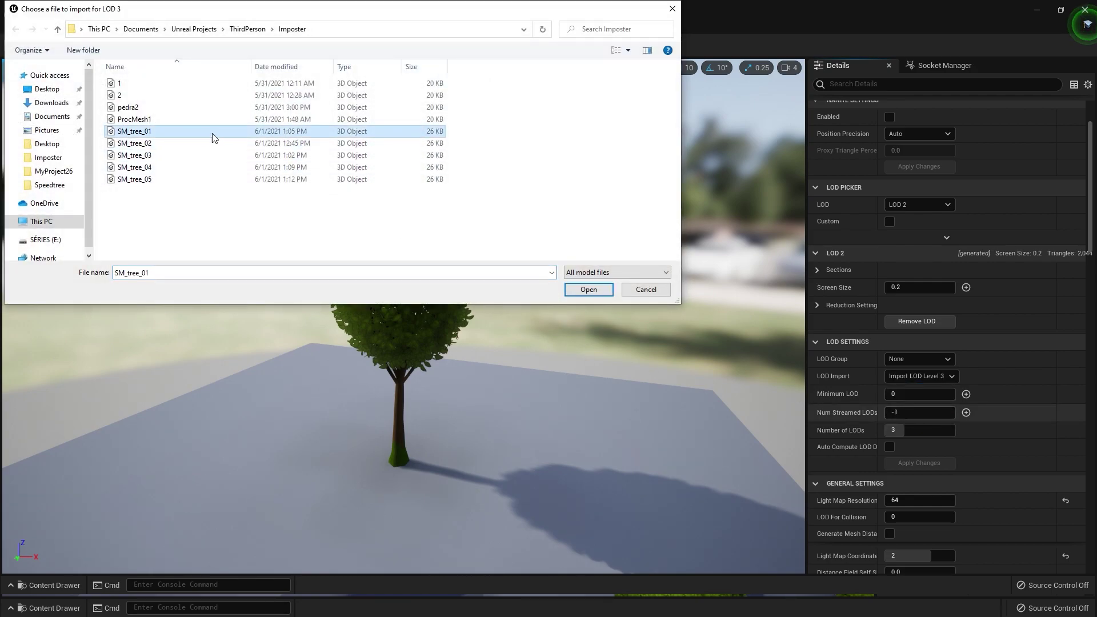
pyautogui.click(589, 289)
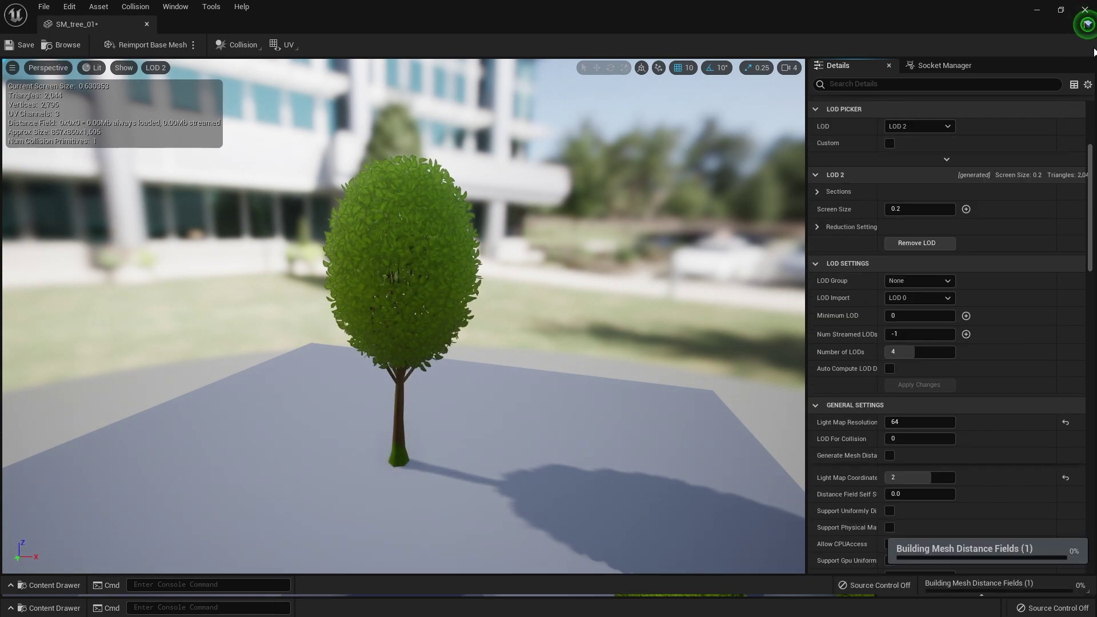
# - Assign MI_SM_tree_01 from ImpostorBaker/ImpostorLODs to the mesh's Element 2 material slot
pyautogui.click(1061, 10)
pyautogui.scroll(3, 914, 292)
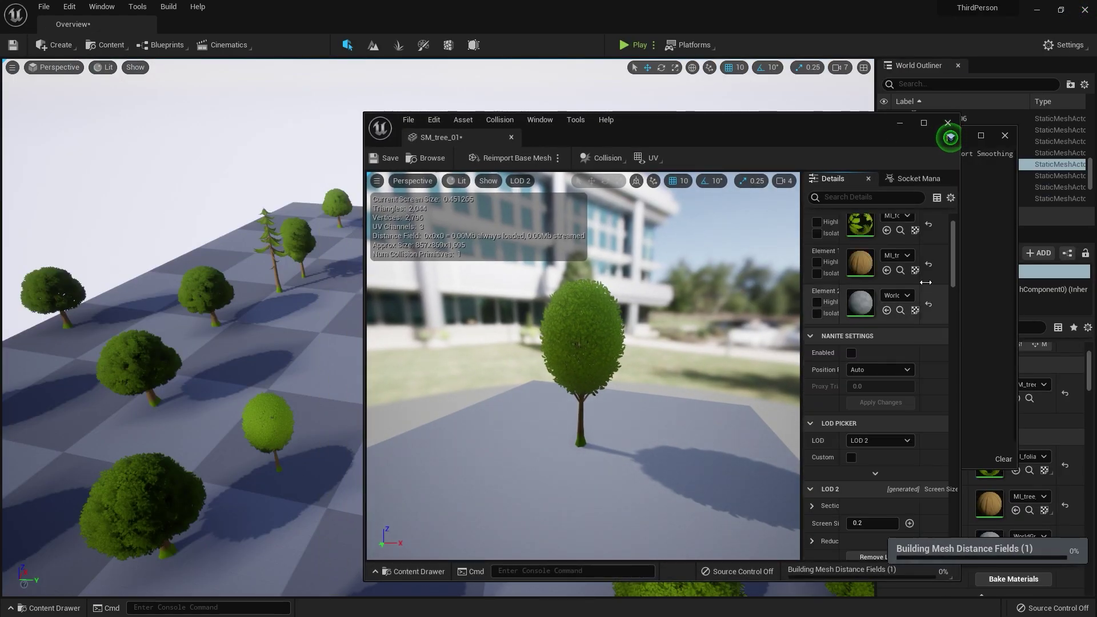
pyautogui.click(51, 607)
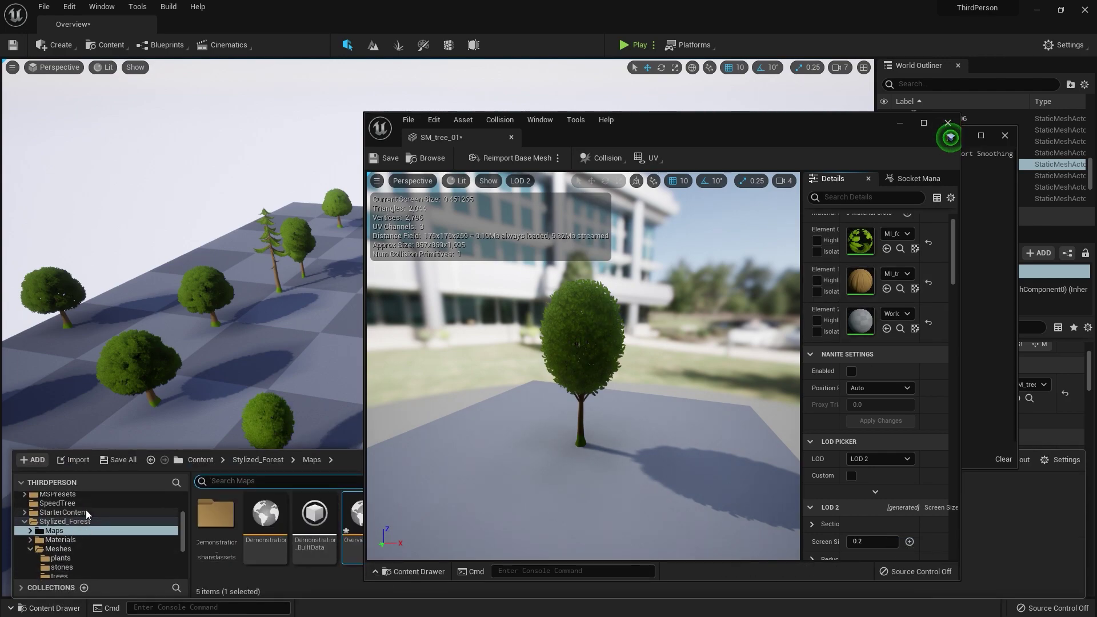
pyautogui.scroll(3, 86, 510)
pyautogui.click(87, 526)
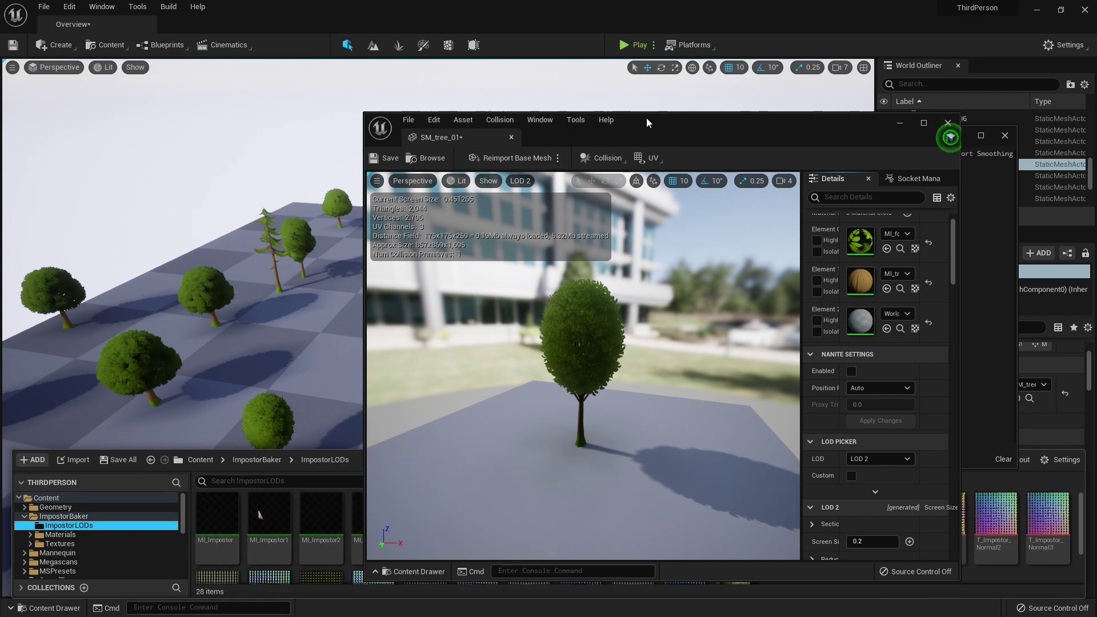
pyautogui.moveTo(647, 117); pyautogui.dragTo(749, 110)
pyautogui.moveTo(425, 517); pyautogui.dragTo(966, 316)
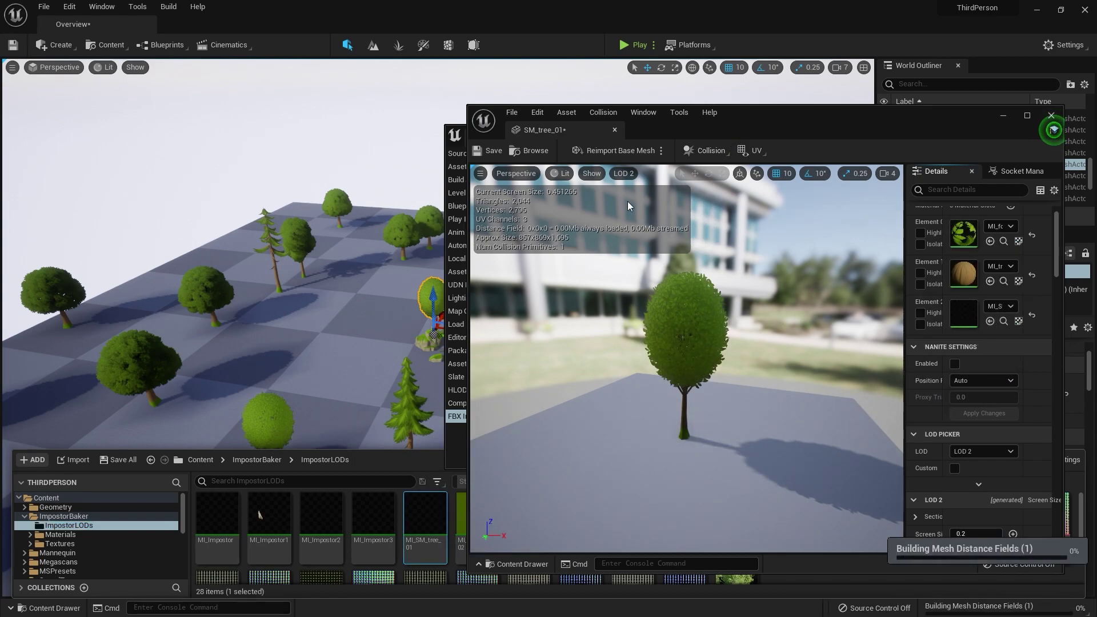
# - Preview SM_tree_01 at LOD 3 and save the mesh
pyautogui.click(631, 173)
pyautogui.click(638, 252)
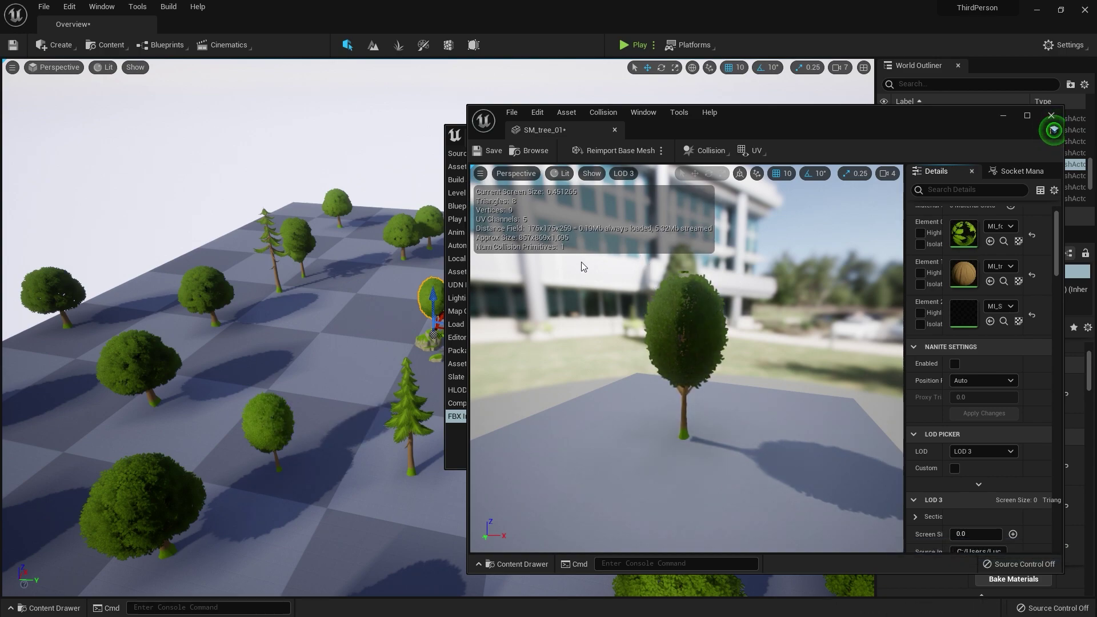
pyautogui.click(490, 152)
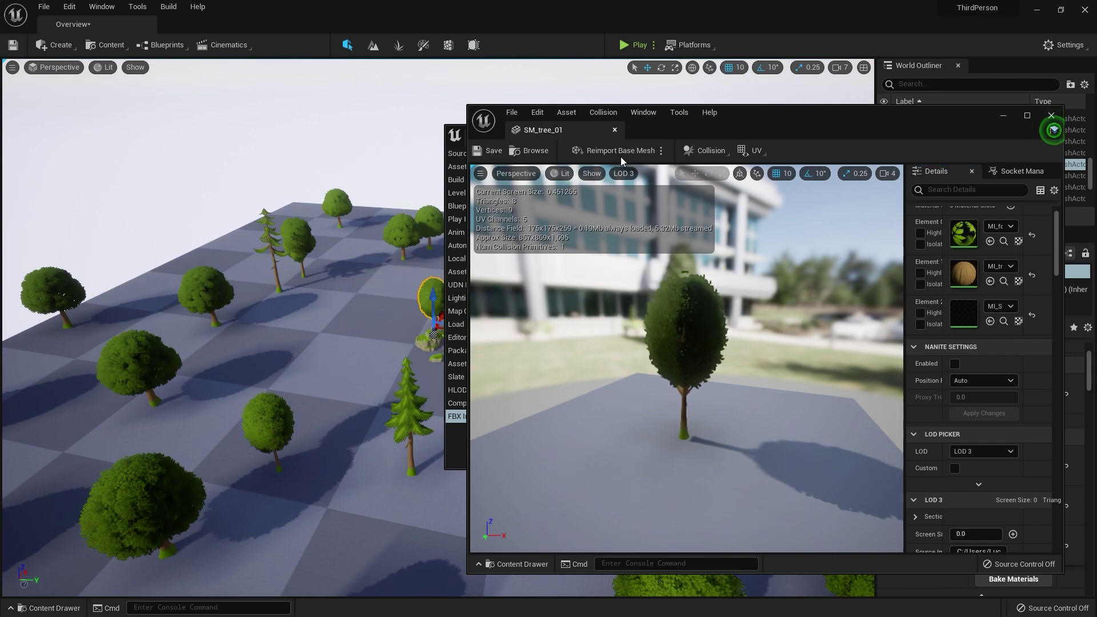
# - Set the LOD 3 screen size to 0.1, then close the mesh editor and the Message Log
pyautogui.scroll(-2, 970, 432)
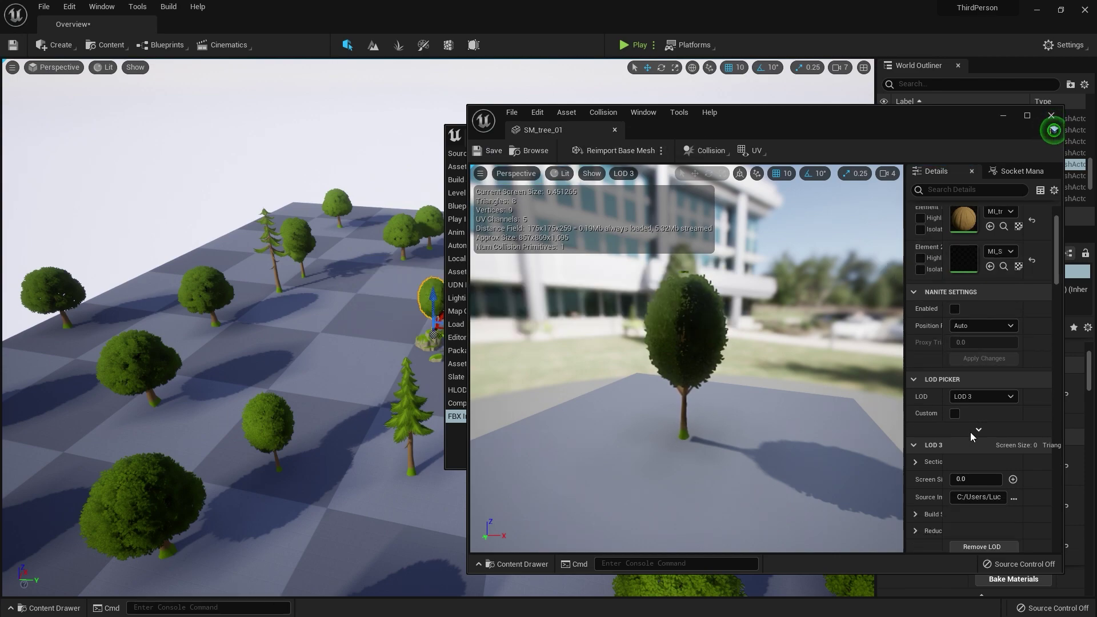
pyautogui.scroll(-1, 978, 435)
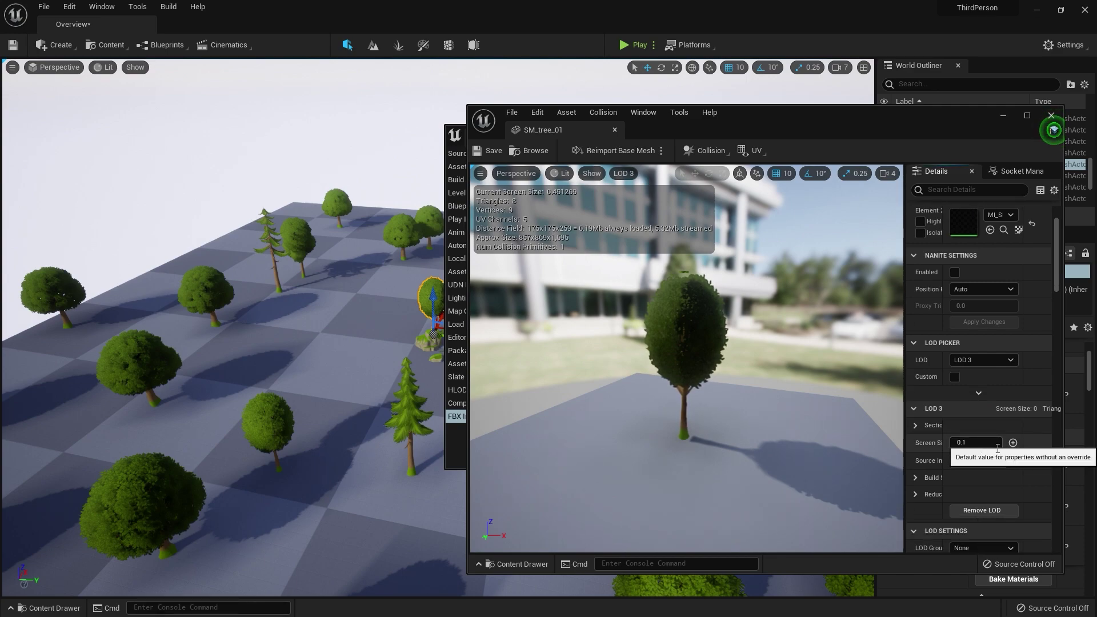
pyautogui.press('Return')
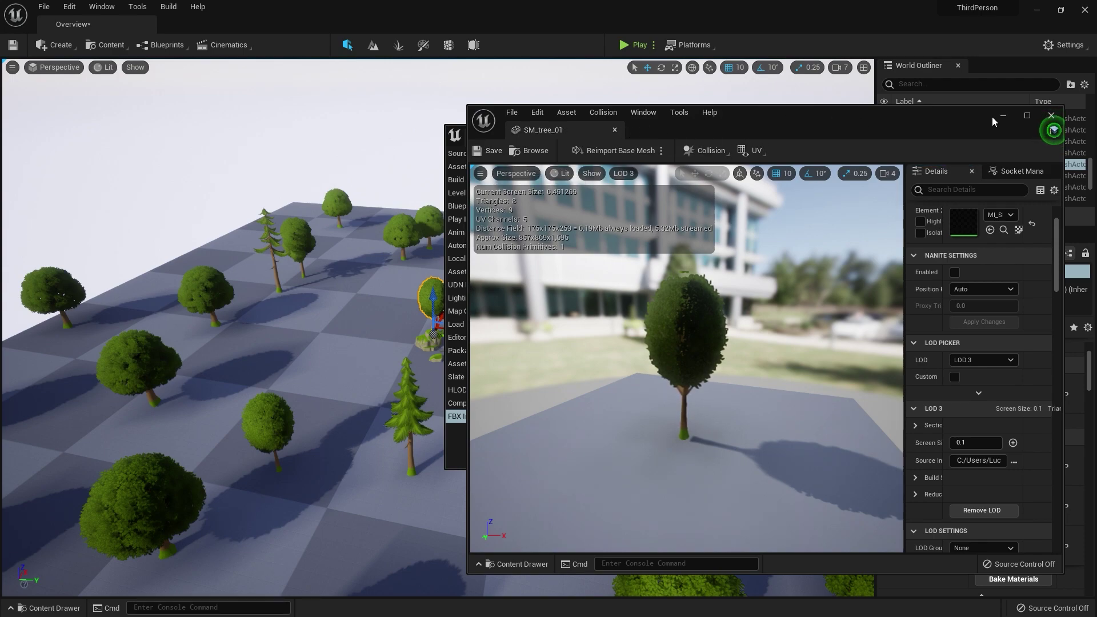
pyautogui.click(1051, 114)
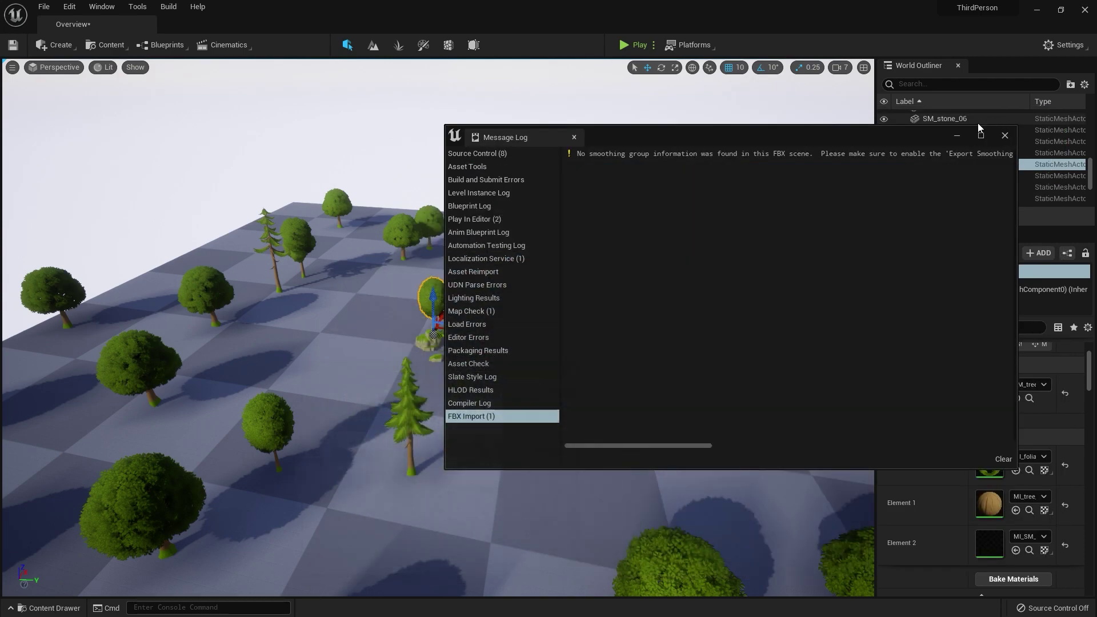
pyautogui.click(1005, 136)
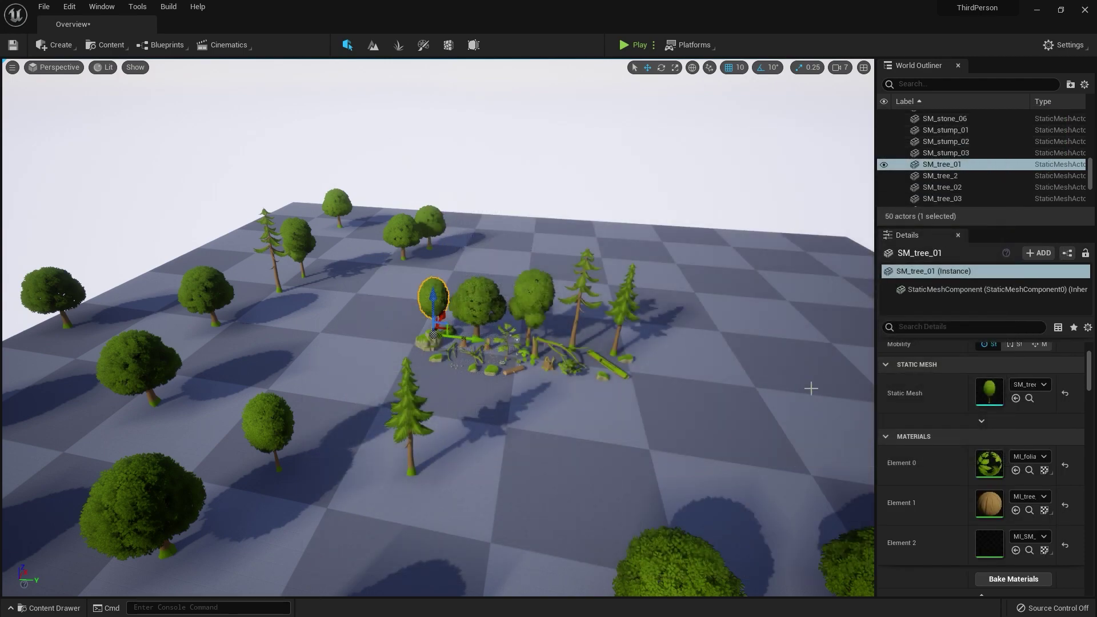
# - Select the SM_tree_03 actor in the level and open its static mesh for editing
pyautogui.click(547, 308)
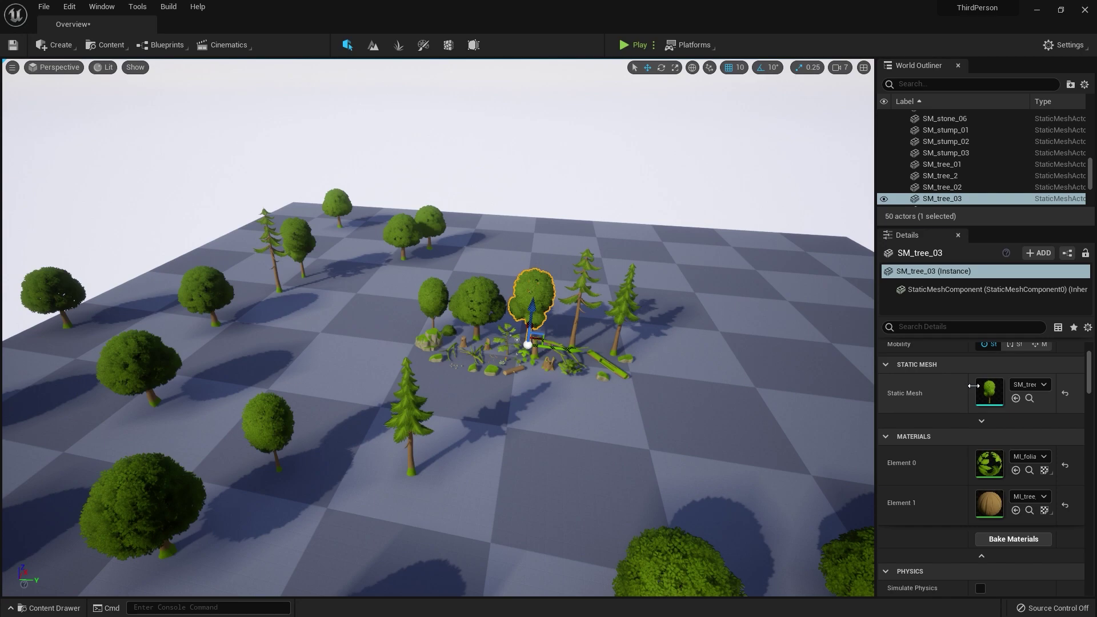
pyautogui.moveTo(968, 386)
pyautogui.mouseDown()
pyautogui.moveTo(937, 387)
pyautogui.moveTo(950, 387)
pyautogui.mouseUp()
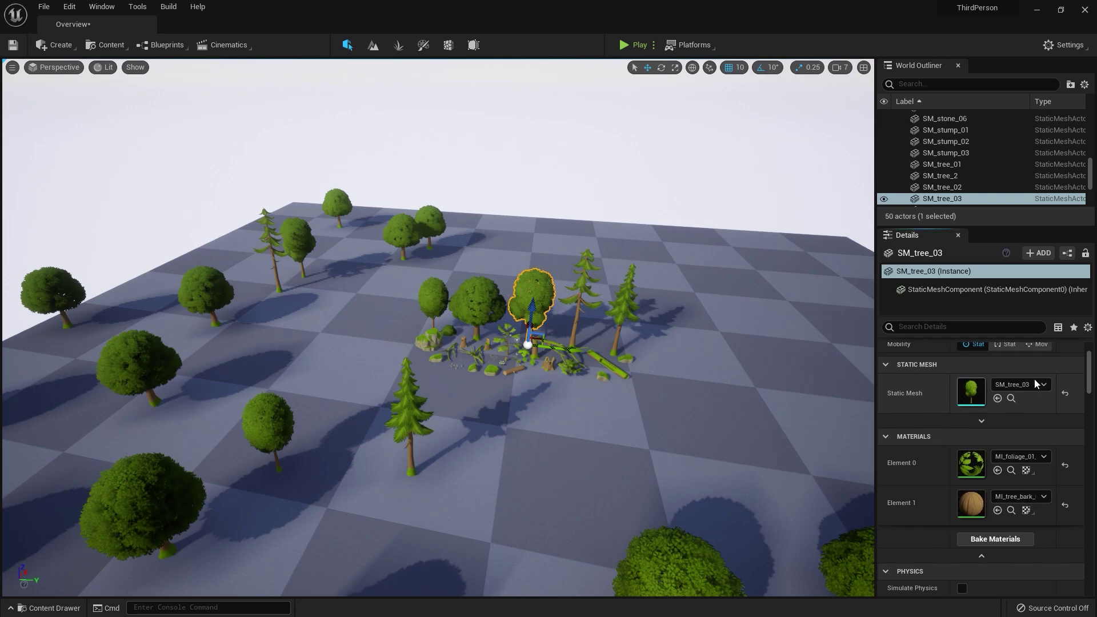
pyautogui.doubleClick(971, 392)
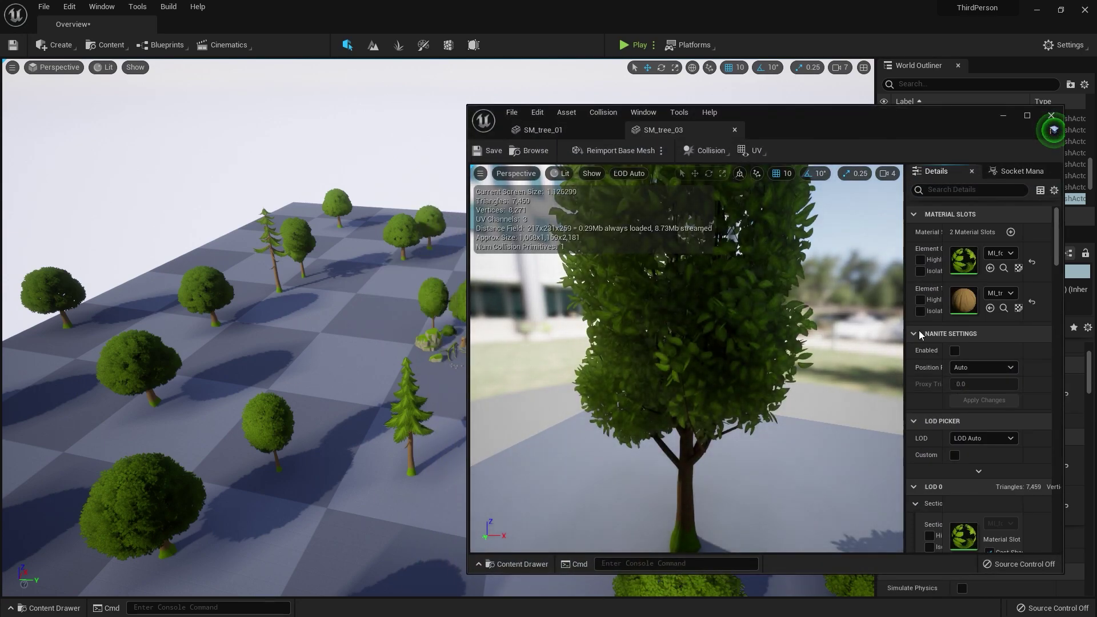
# - Import SM_tree_03 from the Imposter folder as LOD level 3 of the mesh and close the Message Log
pyautogui.scroll(-3, 996, 375)
pyautogui.click(1006, 350)
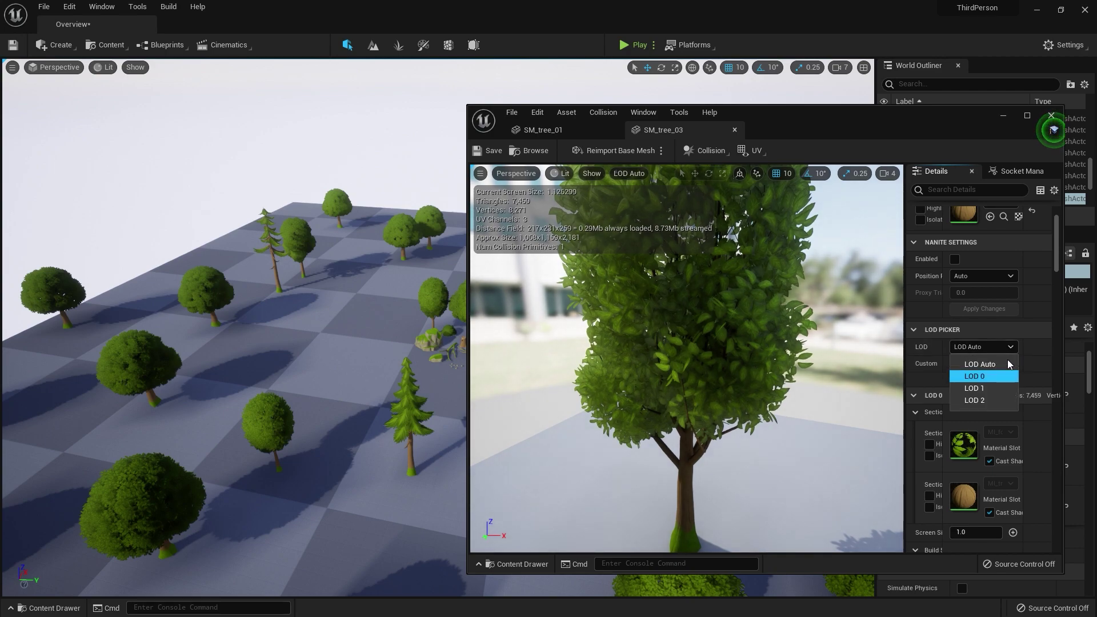
pyautogui.click(1007, 359)
pyautogui.scroll(-3, 966, 402)
pyautogui.scroll(-10, 966, 402)
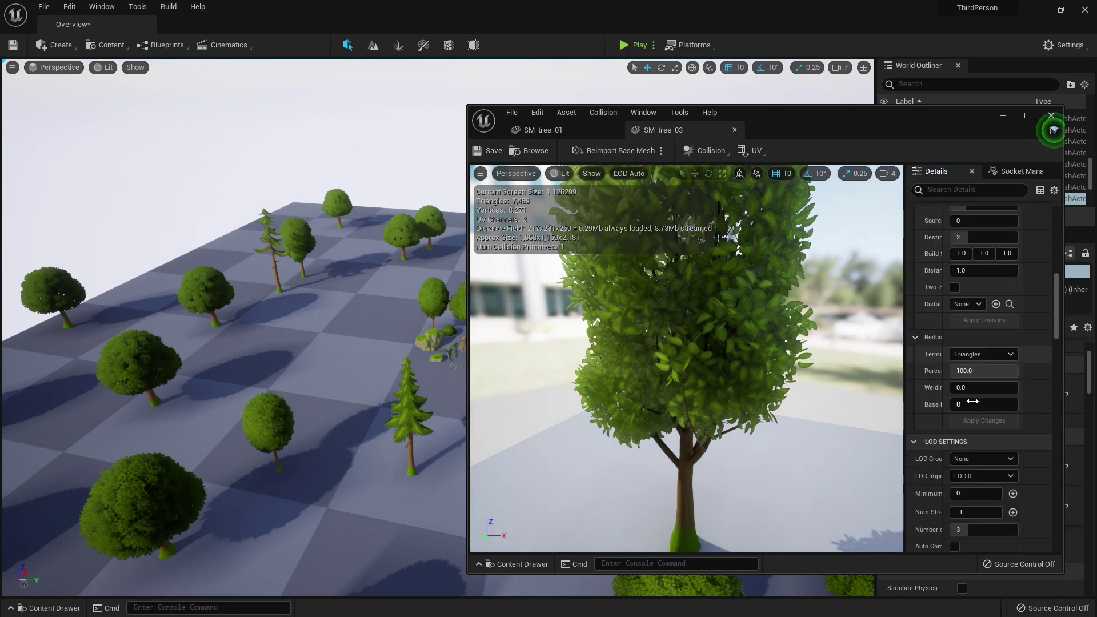
pyautogui.click(971, 439)
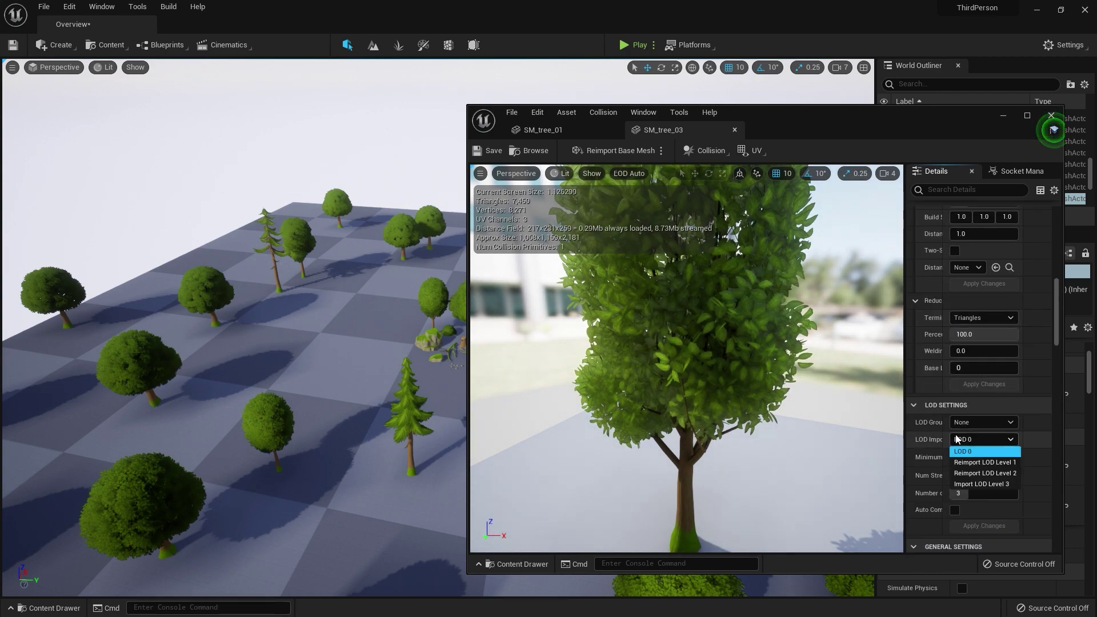
pyautogui.click(975, 484)
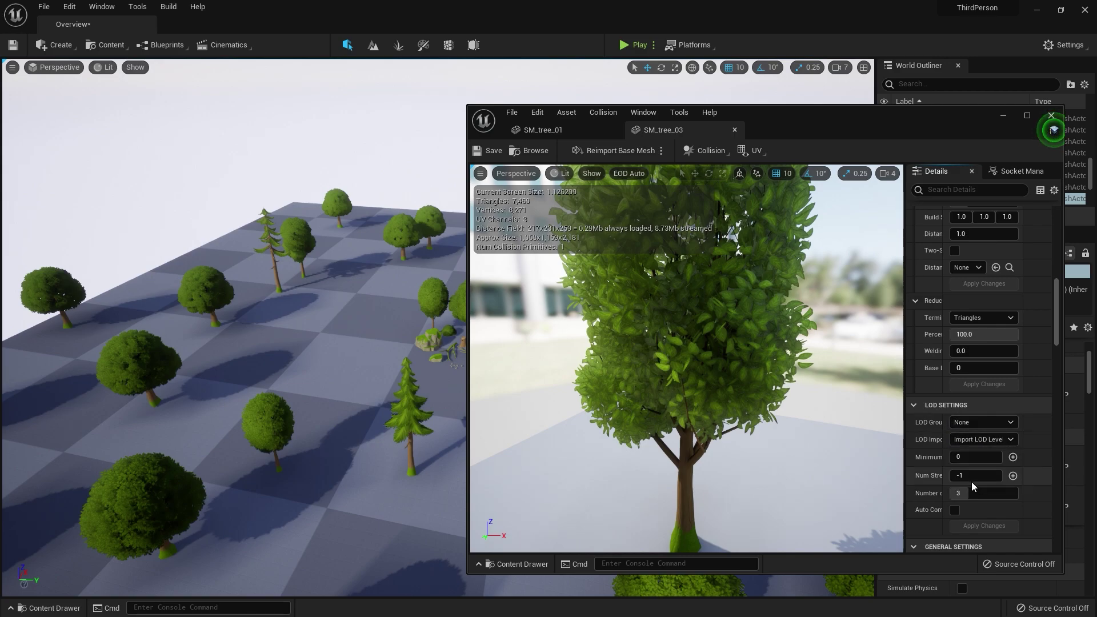
pyautogui.click(134, 155)
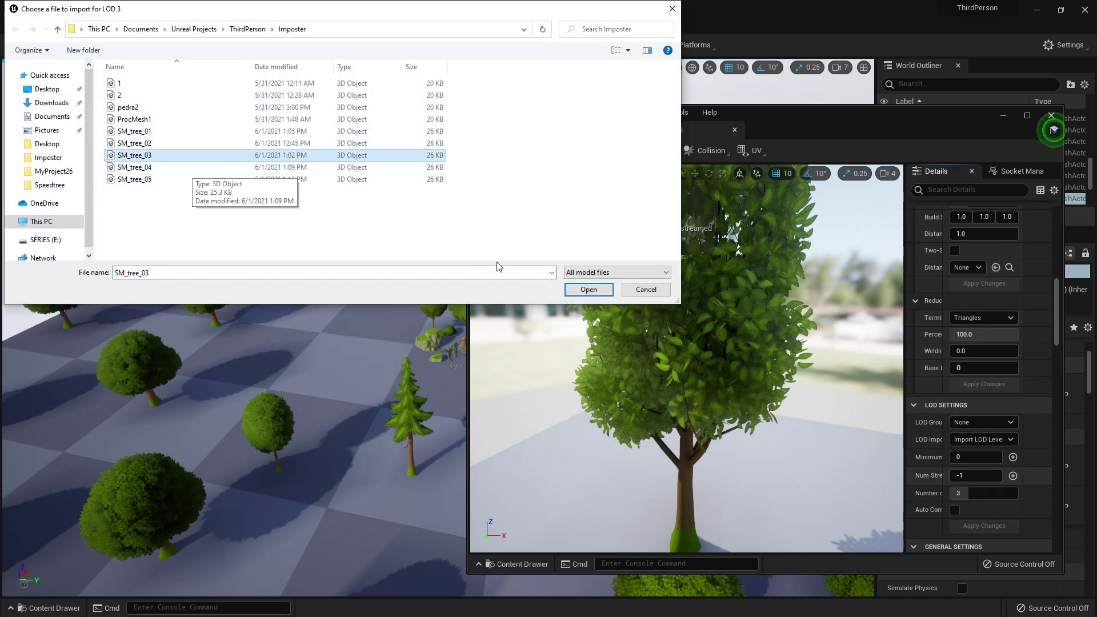
pyautogui.click(589, 289)
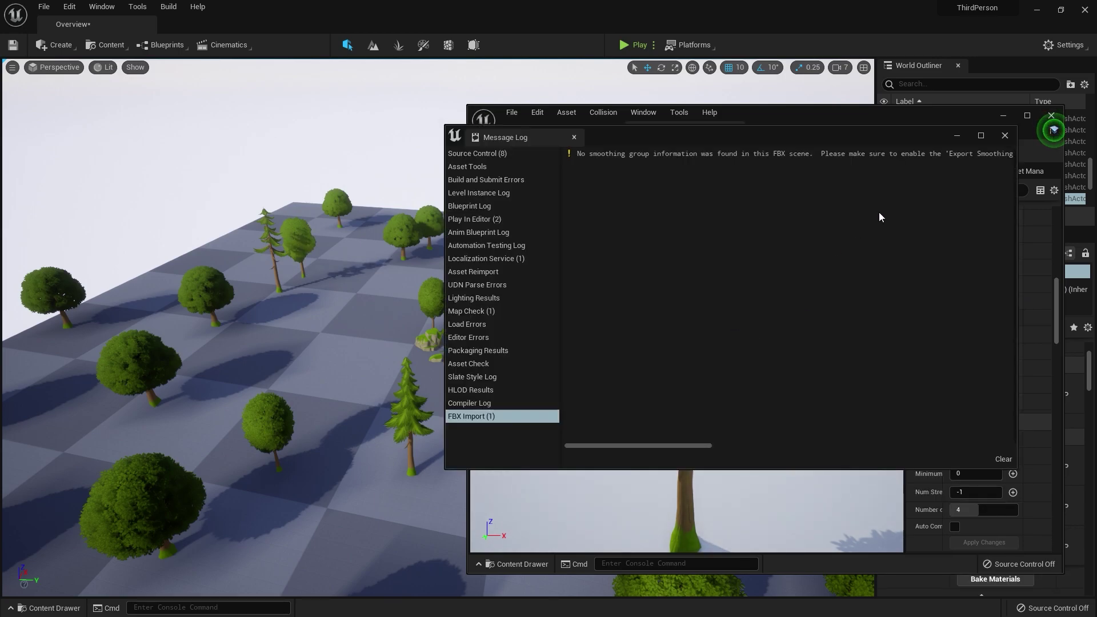
pyautogui.click(1005, 136)
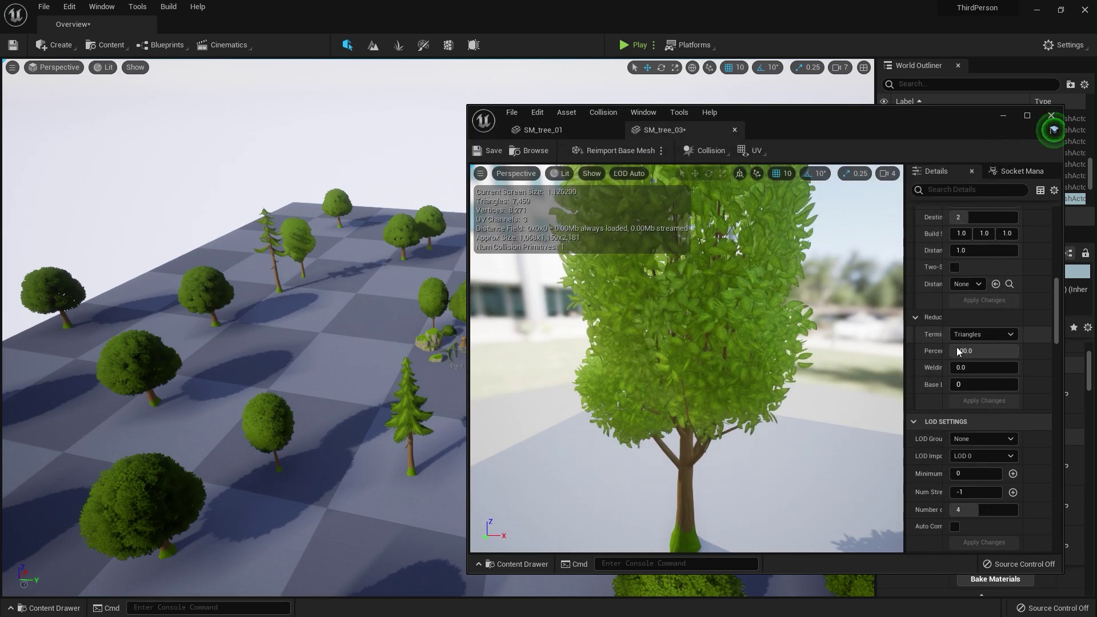
# - Pick LOD 3 for SM_tree_03 and set its screen size to 0.1
pyautogui.scroll(5, 979, 382)
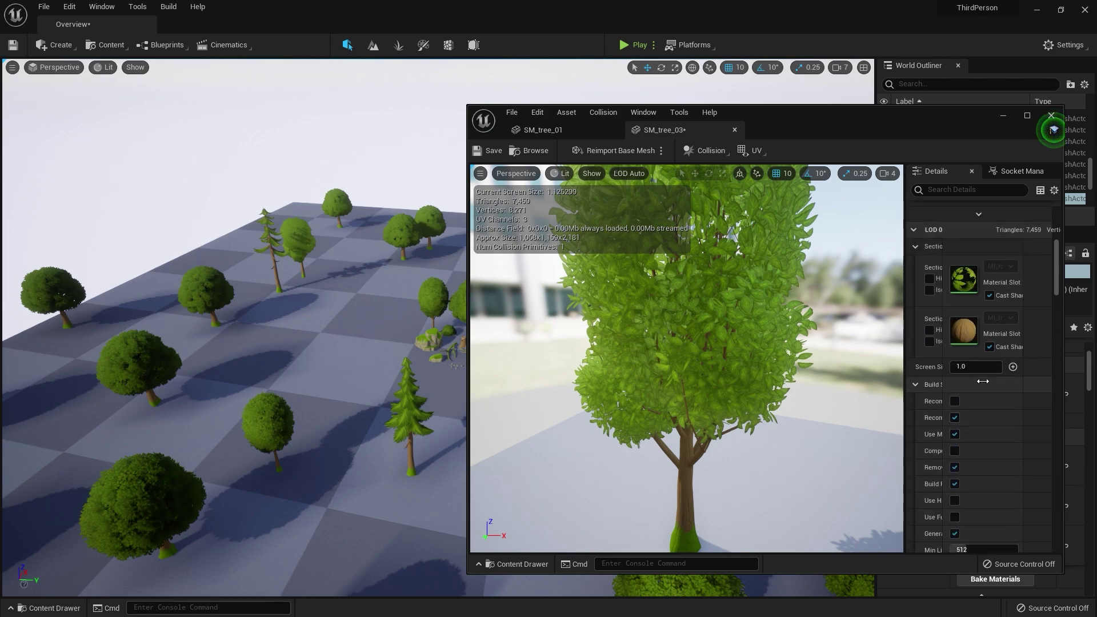
pyautogui.scroll(2, 990, 314)
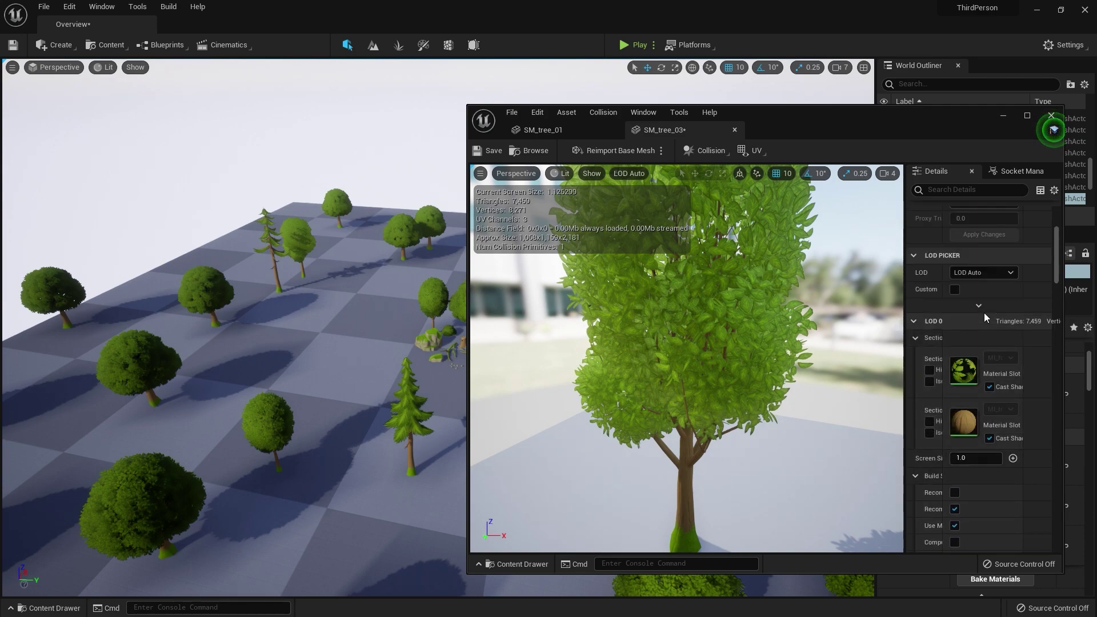
pyautogui.click(989, 272)
pyautogui.click(984, 337)
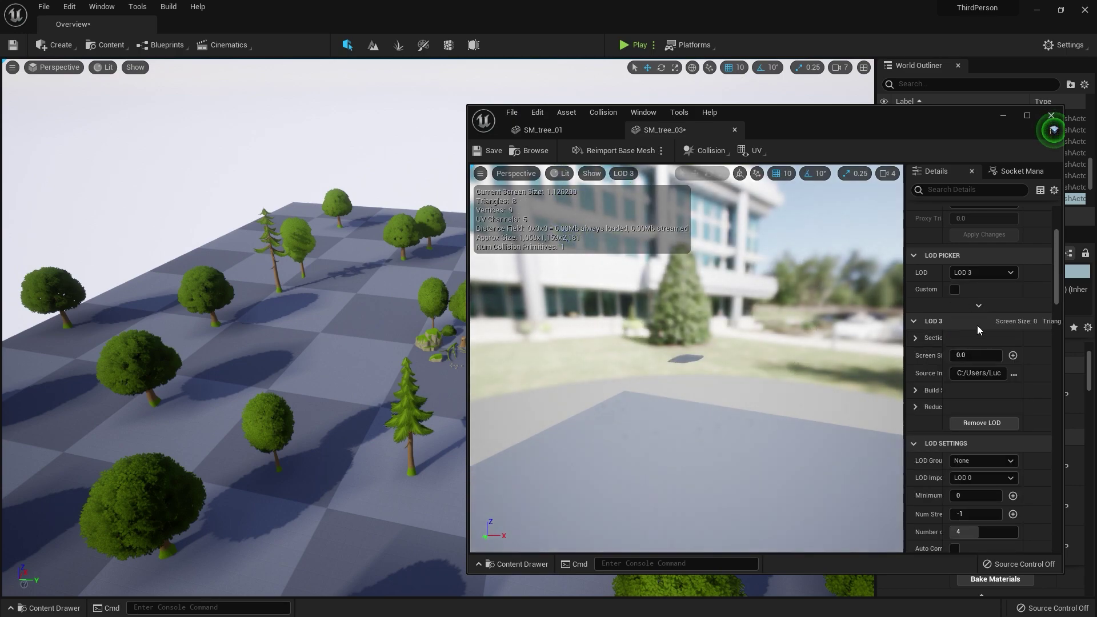
pyautogui.click(982, 355)
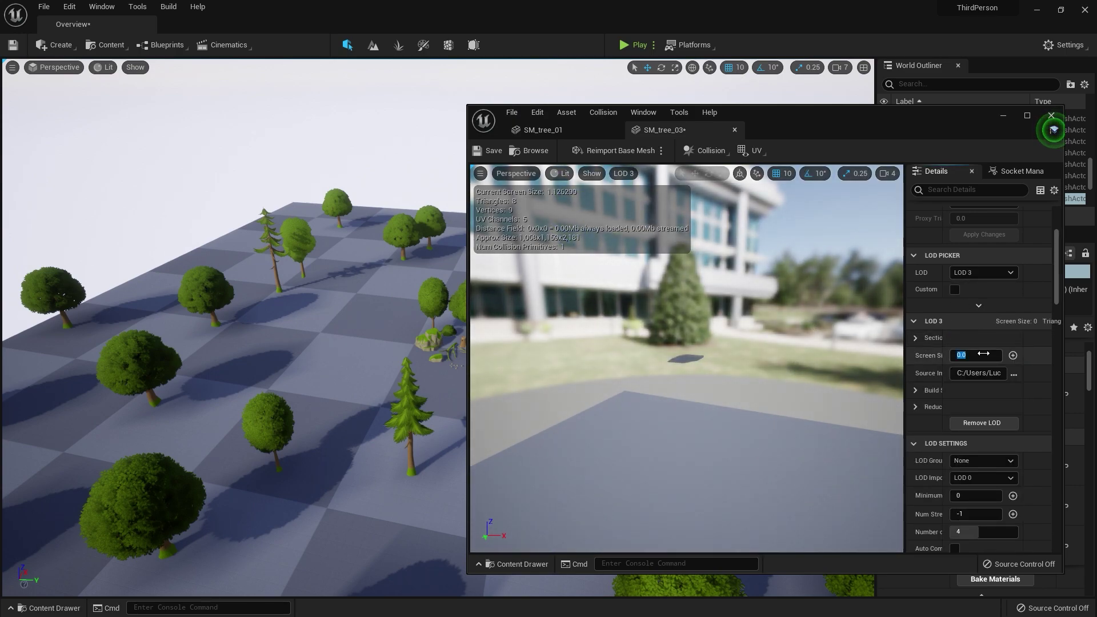
pyautogui.write('0.1')
pyautogui.press('Return')
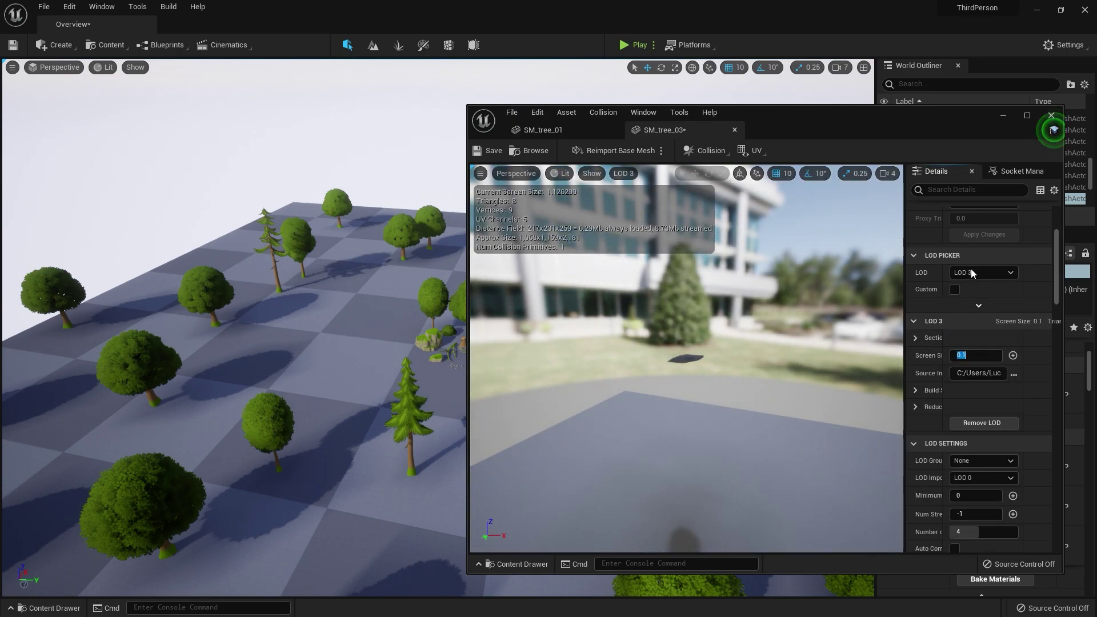
# - Assign MI_SM_tree_03 from ImpostorBaker/ImpostorLODs to the Element 2 material slot of SM_tree_03 and save the mesh
pyautogui.scroll(5, 972, 268)
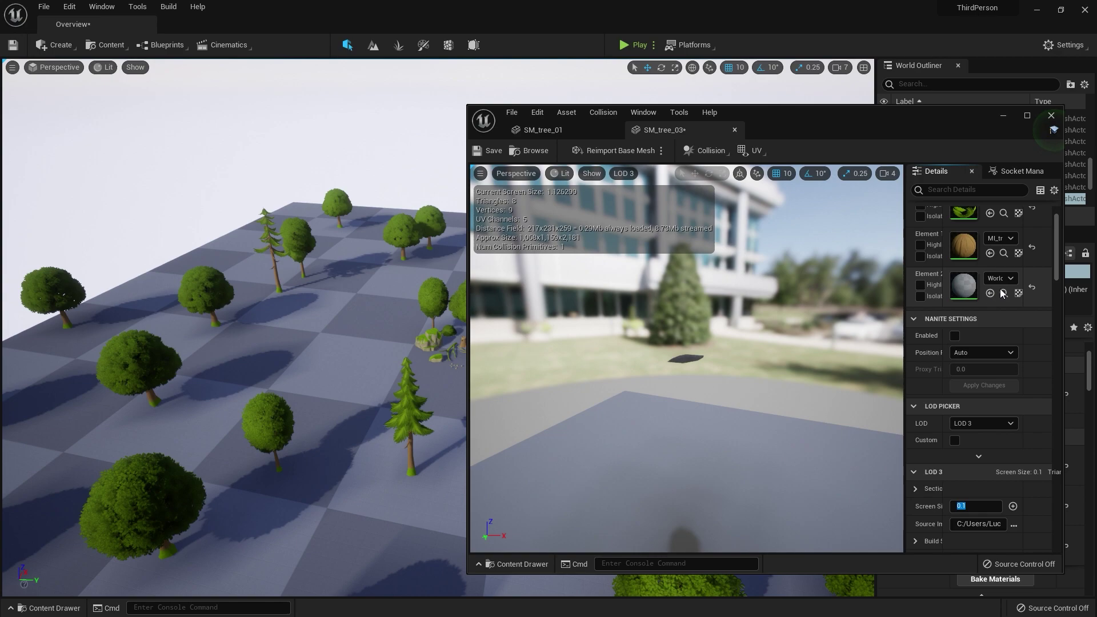
pyautogui.click(50, 608)
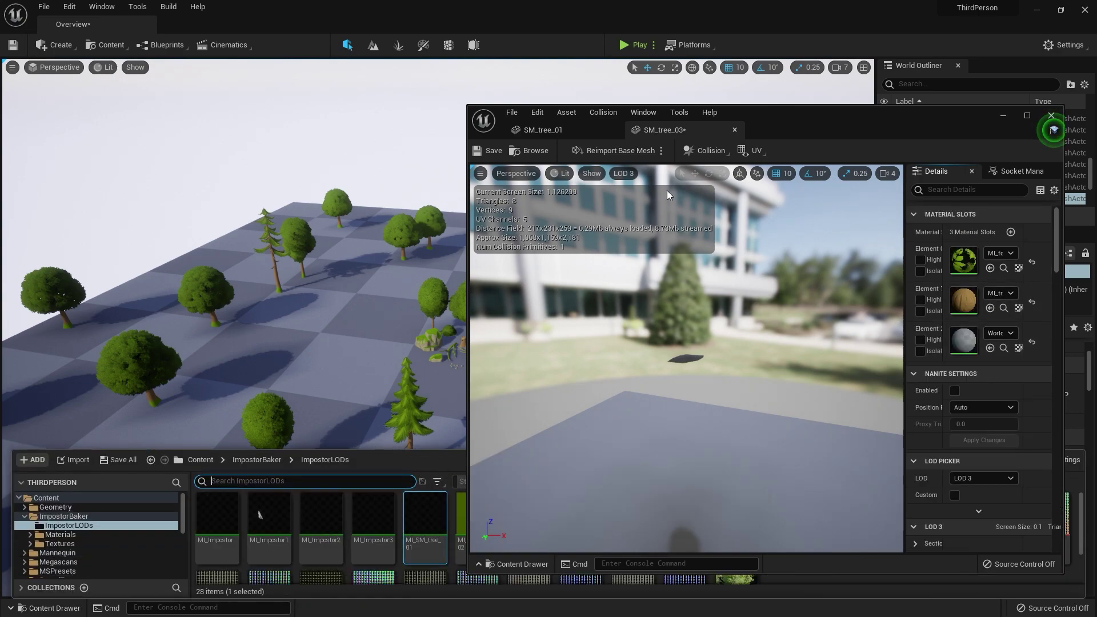
pyautogui.moveTo(816, 115); pyautogui.dragTo(766, 33)
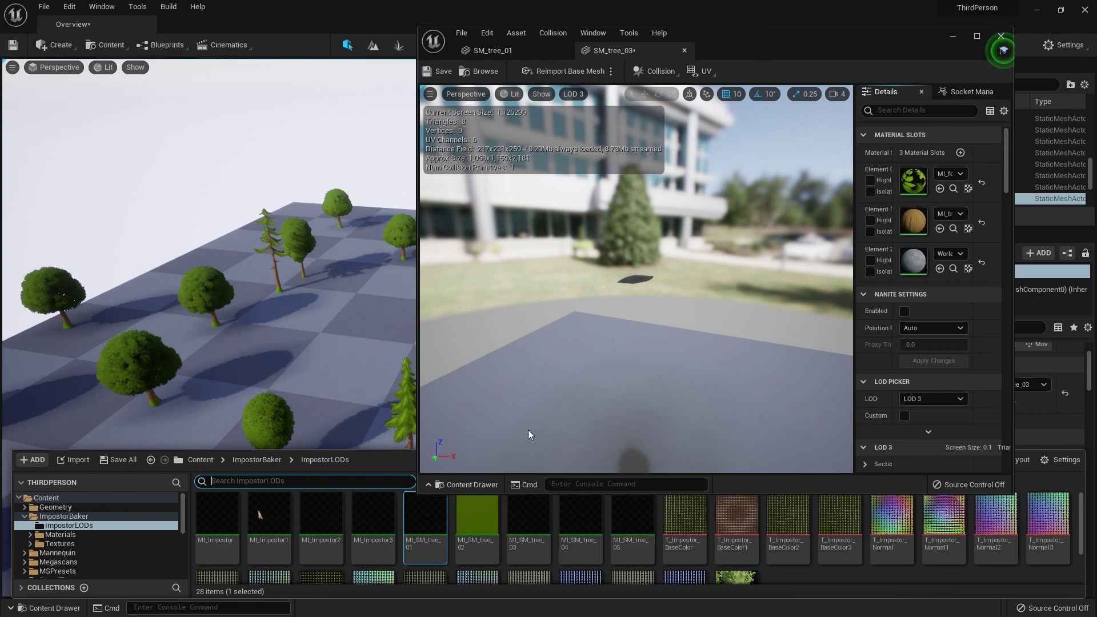
pyautogui.moveTo(543, 544); pyautogui.dragTo(913, 263)
pyautogui.scroll(-8, 679, 291)
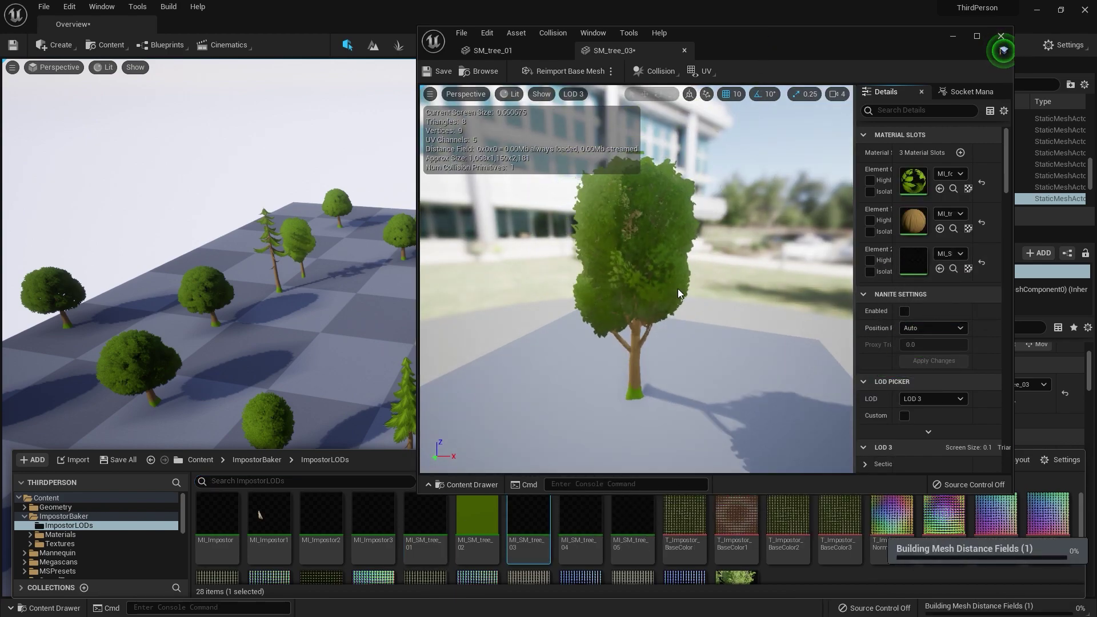
pyautogui.click(434, 71)
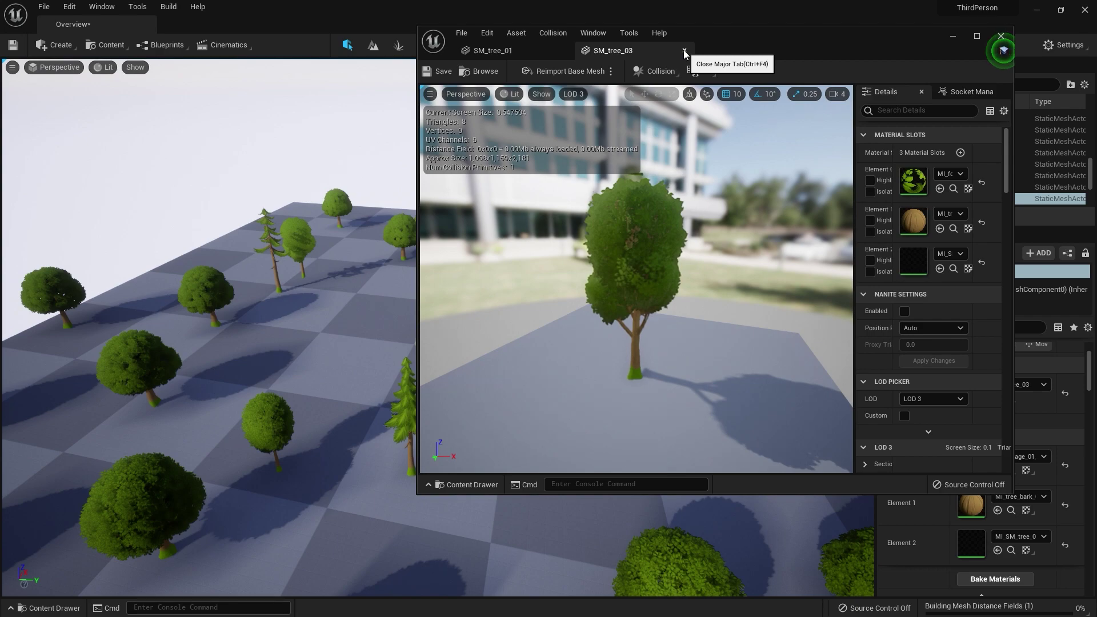
# - Compare the SM_tree_03 preview at LOD 2 and LOD 3, then examine LOD Auto from farther away
pyautogui.click(573, 94)
pyautogui.click(594, 160)
pyautogui.click(575, 95)
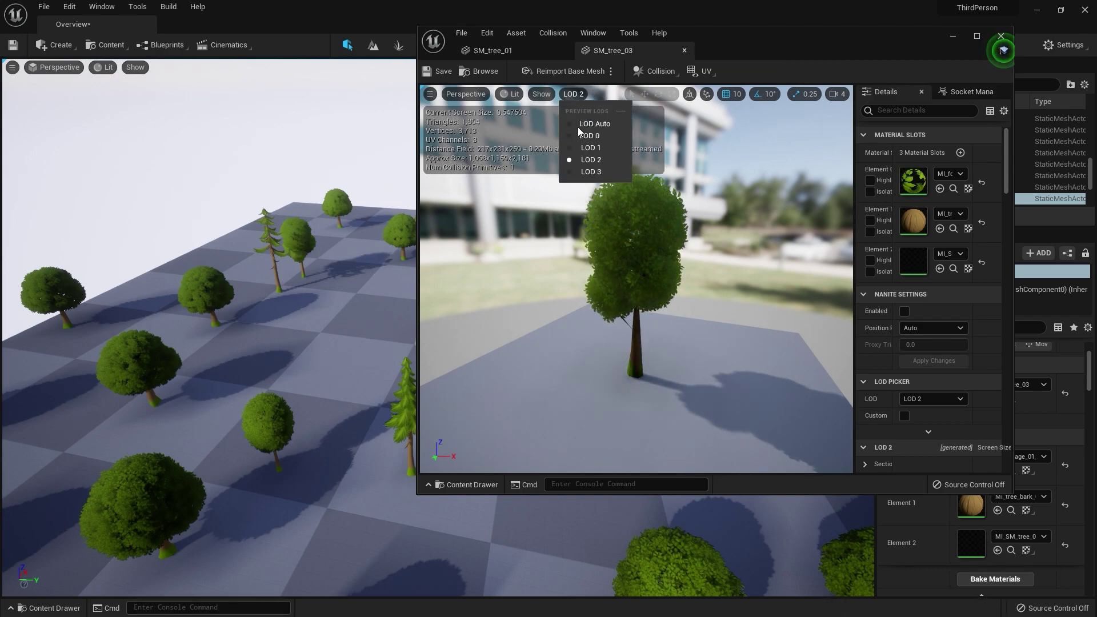
pyautogui.click(591, 171)
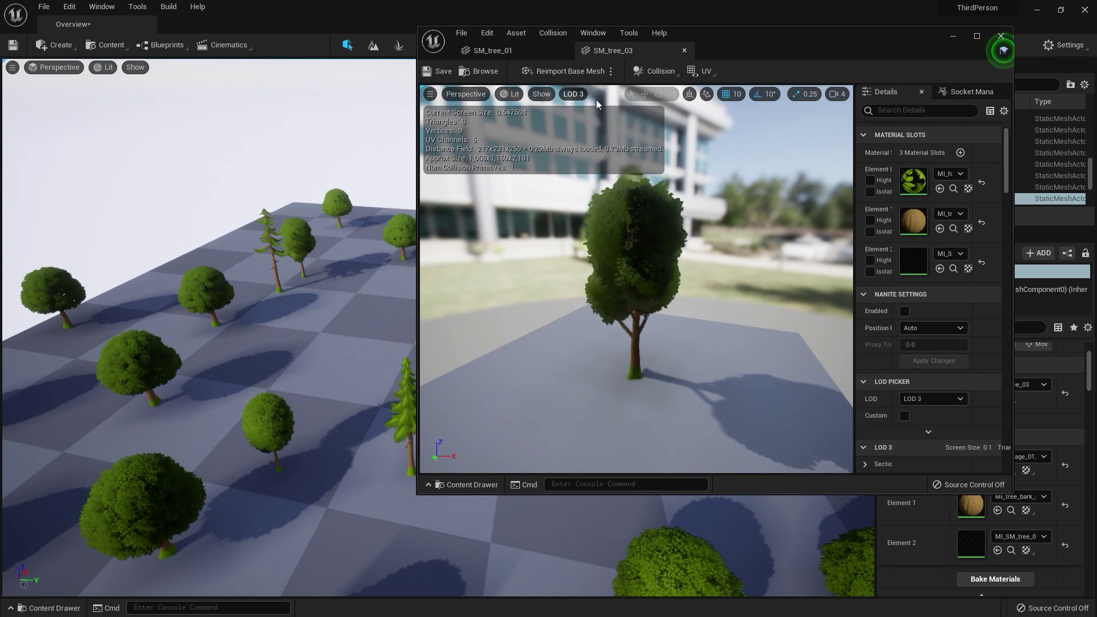
pyautogui.click(574, 94)
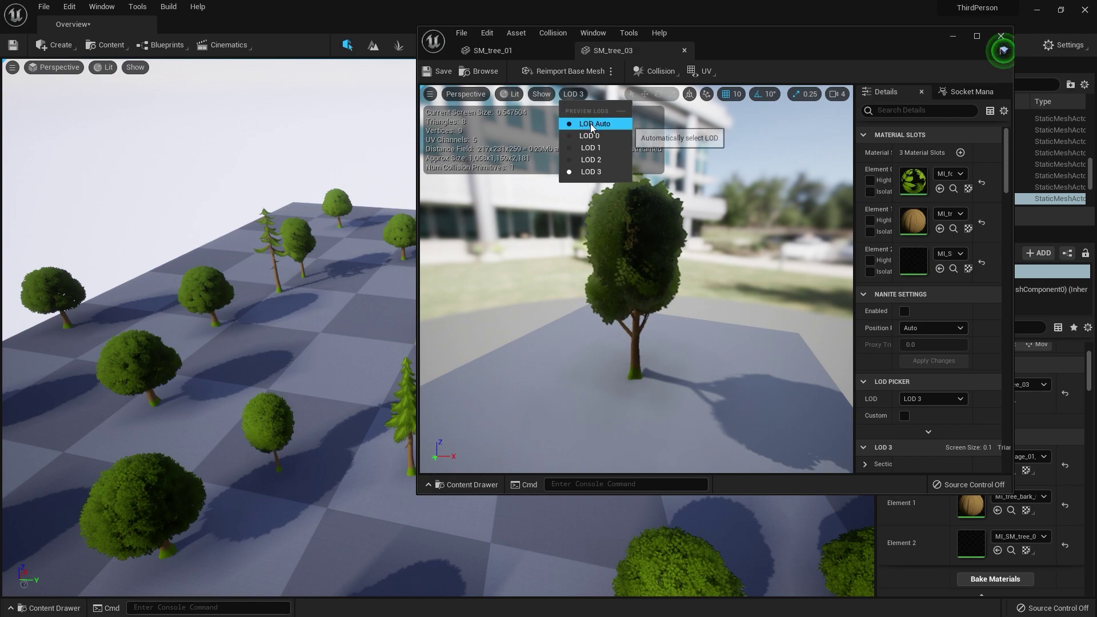
pyautogui.click(587, 126)
pyautogui.press('s')
pyautogui.moveTo(661, 167); pyautogui.dragTo(659, 167, button='right')
pyautogui.moveTo(661, 235); pyautogui.dragTo(661, 343, button='right')
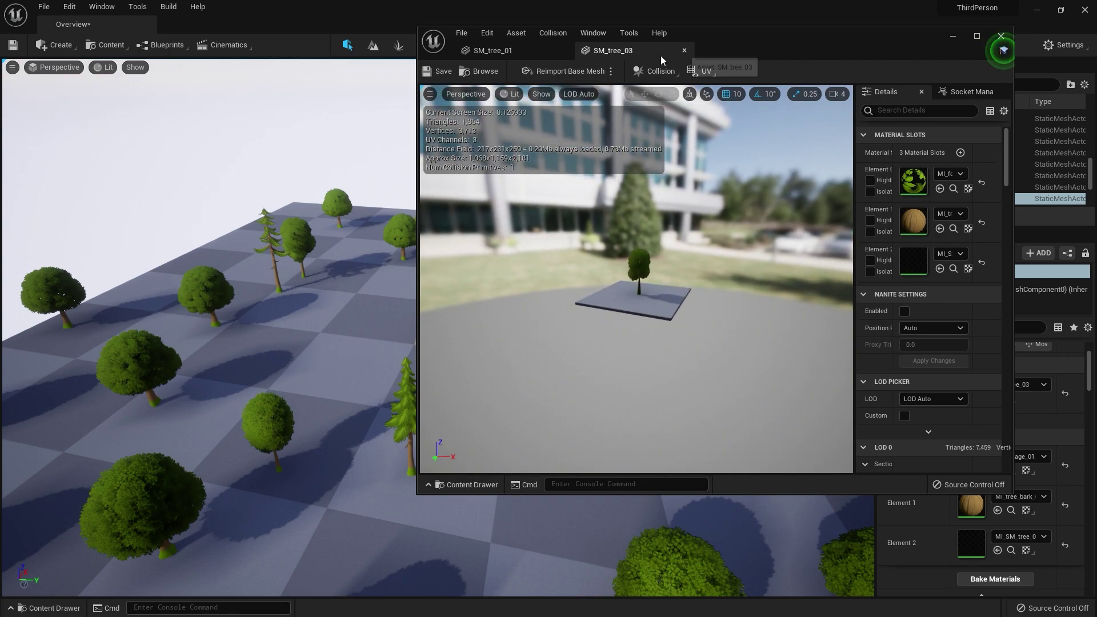
# - Close the SM_tree_03 and SM_tree_01 mesh editors and open the static mesh of the SM_tree_04 actor
pyautogui.click(684, 50)
pyautogui.click(565, 50)
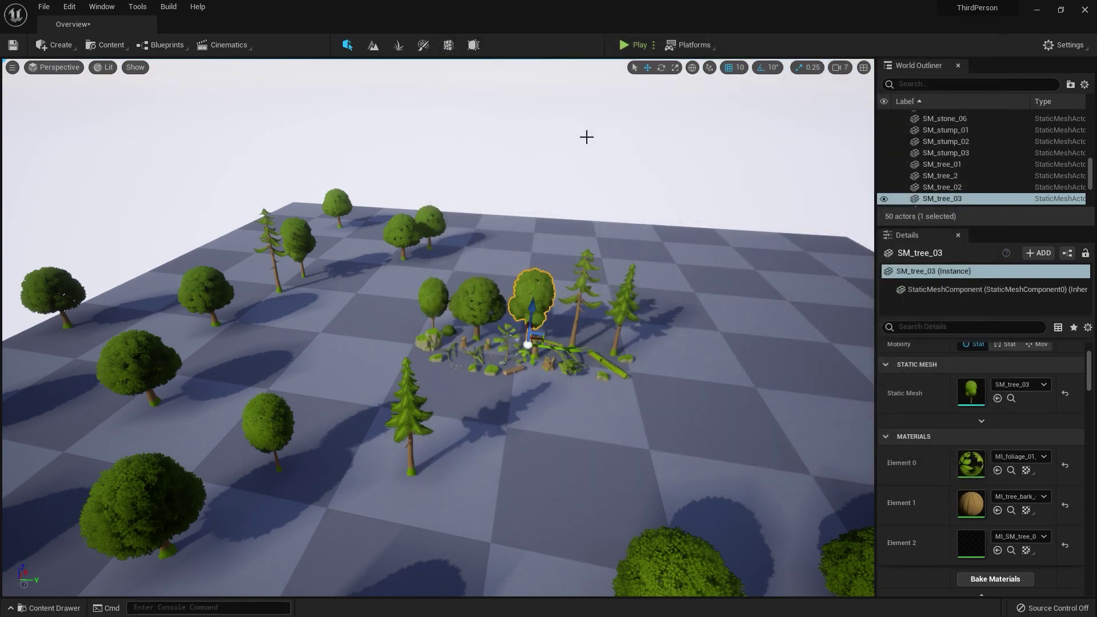
pyautogui.click(587, 323)
pyautogui.doubleClick(971, 391)
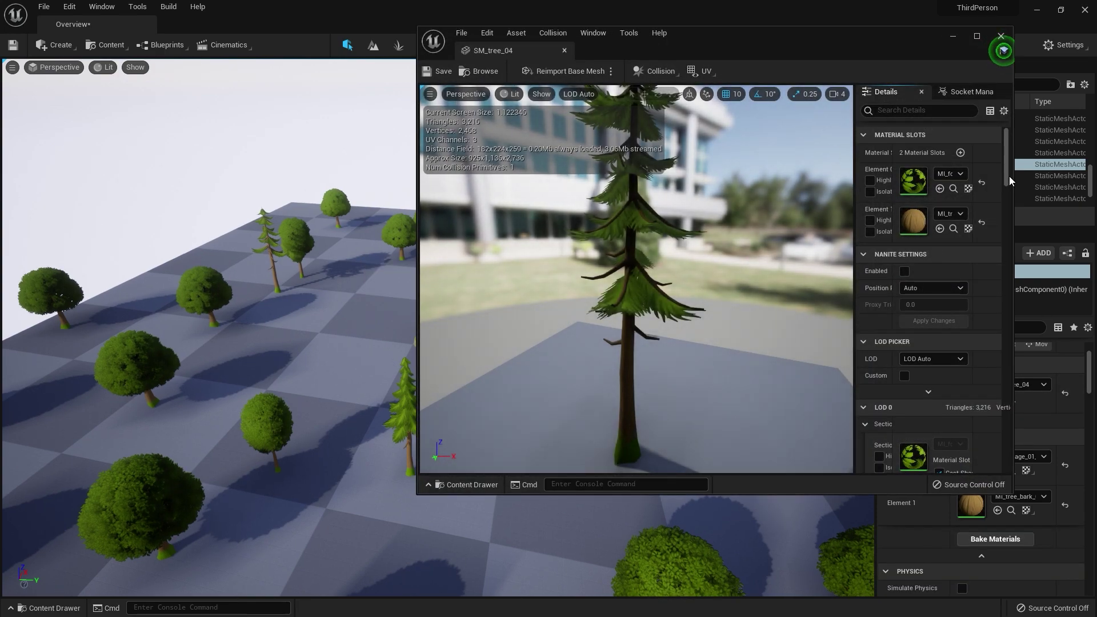
# - Import SM_tree_04 from the Imposter folder as LOD level 3 of the mesh and close the Message Log
pyautogui.scroll(-10, 1006, 176)
pyautogui.click(933, 253)
pyautogui.click(948, 301)
pyautogui.click(198, 168)
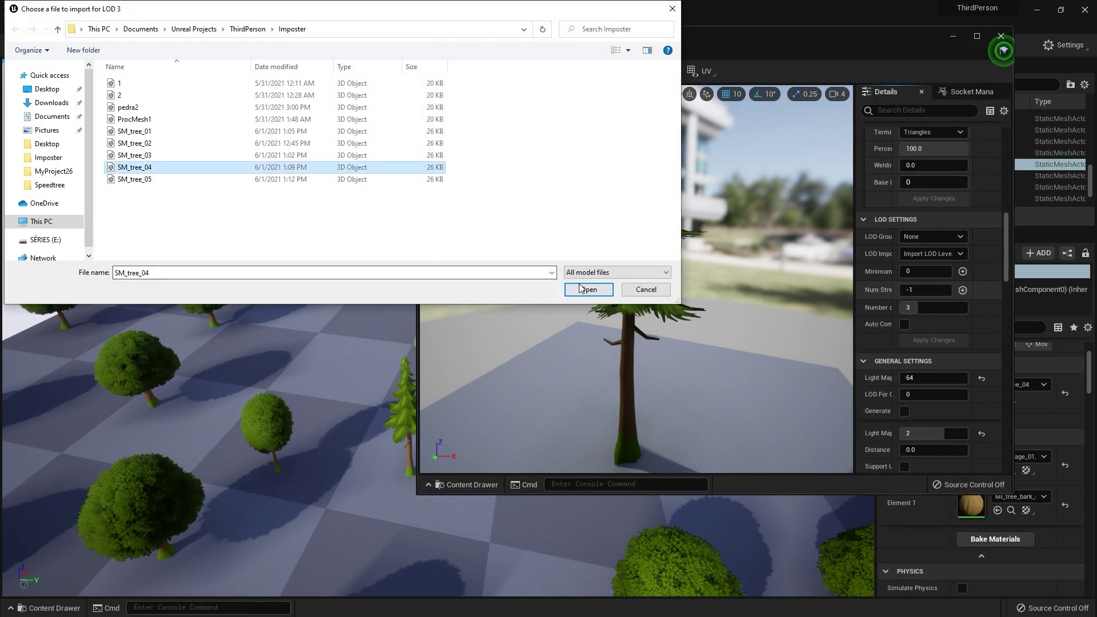
pyautogui.click(588, 289)
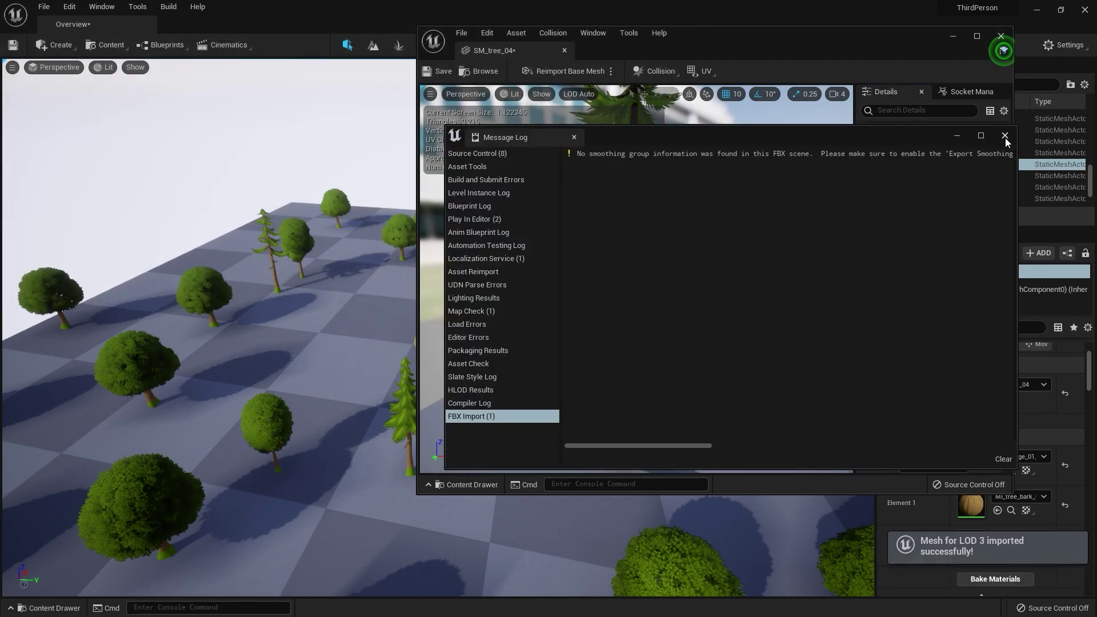
pyautogui.click(1005, 139)
# - Pick LOD 3 for SM_tree_04 and set its screen size to 0.1
pyautogui.moveTo(1005, 259); pyautogui.dragTo(1012, 191)
pyautogui.click(945, 187)
pyautogui.click(941, 245)
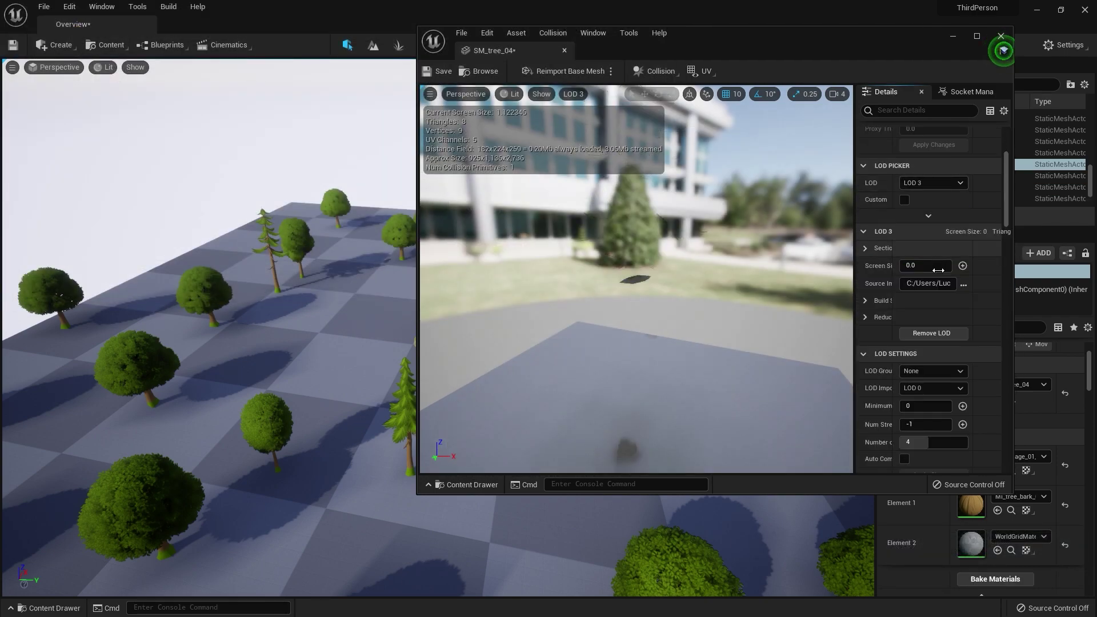
pyautogui.click(939, 272)
pyautogui.press('Return')
# - Assign MI_SM_tree_04 to the Element 2 material slot of SM_tree_04, then save the mesh and close its editor
pyautogui.moveTo(1005, 214); pyautogui.dragTo(1002, 187)
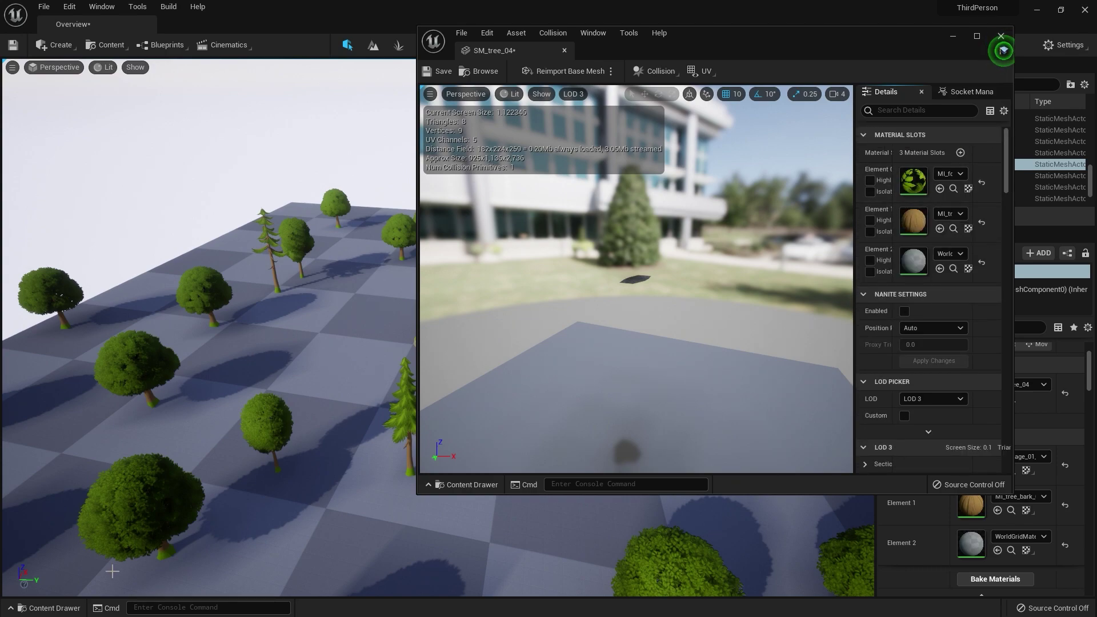
pyautogui.click(60, 608)
pyautogui.moveTo(587, 528); pyautogui.dragTo(917, 267)
pyautogui.click(443, 72)
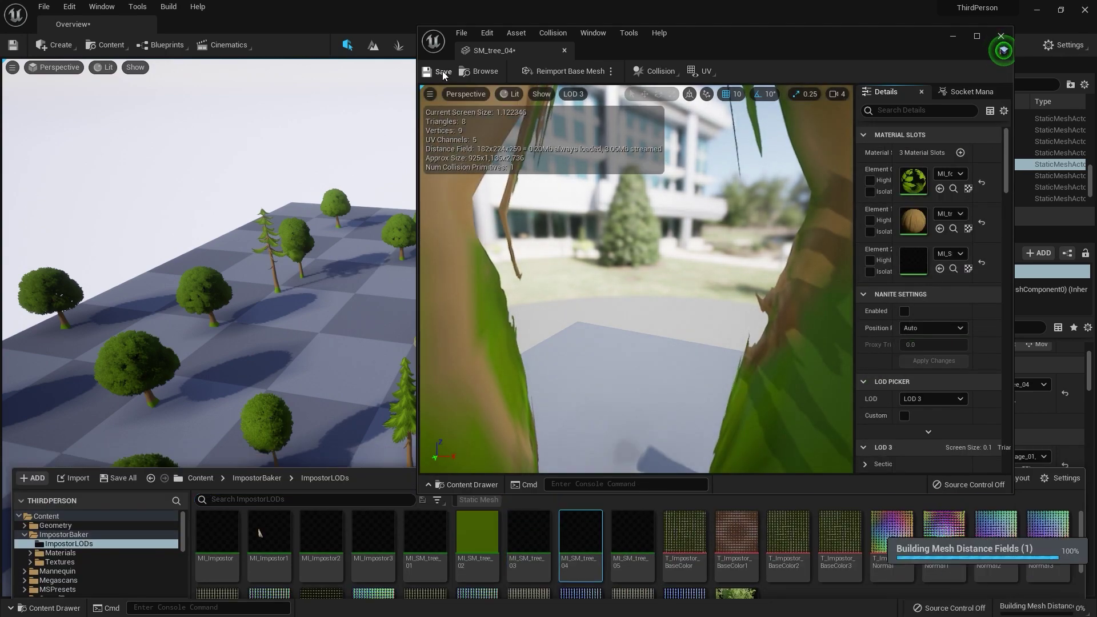
pyautogui.click(564, 51)
# - Open the static mesh of the SM_tree_05 actor and import SM_tree_05 from the Imposter folder as LOD level 3
pyautogui.click(621, 307)
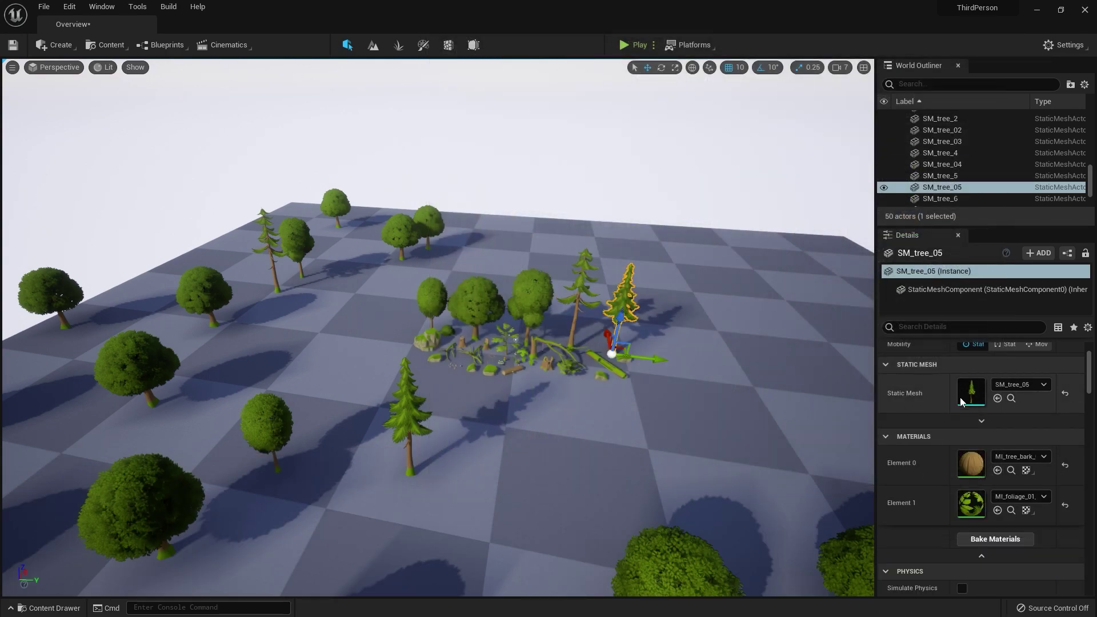
pyautogui.doubleClick(965, 397)
pyautogui.moveTo(1005, 173); pyautogui.dragTo(1007, 269)
pyautogui.click(938, 186)
pyautogui.click(931, 229)
pyautogui.click(233, 182)
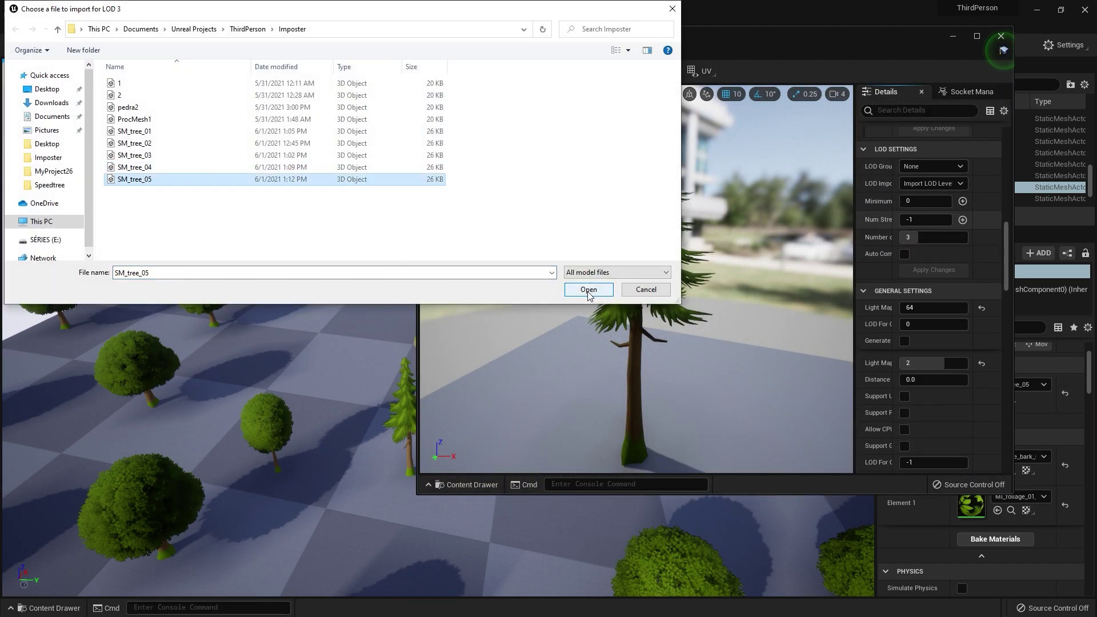
pyautogui.click(588, 289)
# - Pick LOD 3 for SM_tree_05 and set its screen size to 0.1
pyautogui.moveTo(1006, 240); pyautogui.dragTo(1003, 167)
pyautogui.click(938, 193)
pyautogui.click(940, 257)
pyautogui.click(936, 281)
# - Assign MI_SM_tree_05 to the Element 2 material slot of SM_tree_05, check the impostor preview and close the mesh editor
pyautogui.click(48, 607)
pyautogui.moveTo(633, 537); pyautogui.dragTo(913, 260)
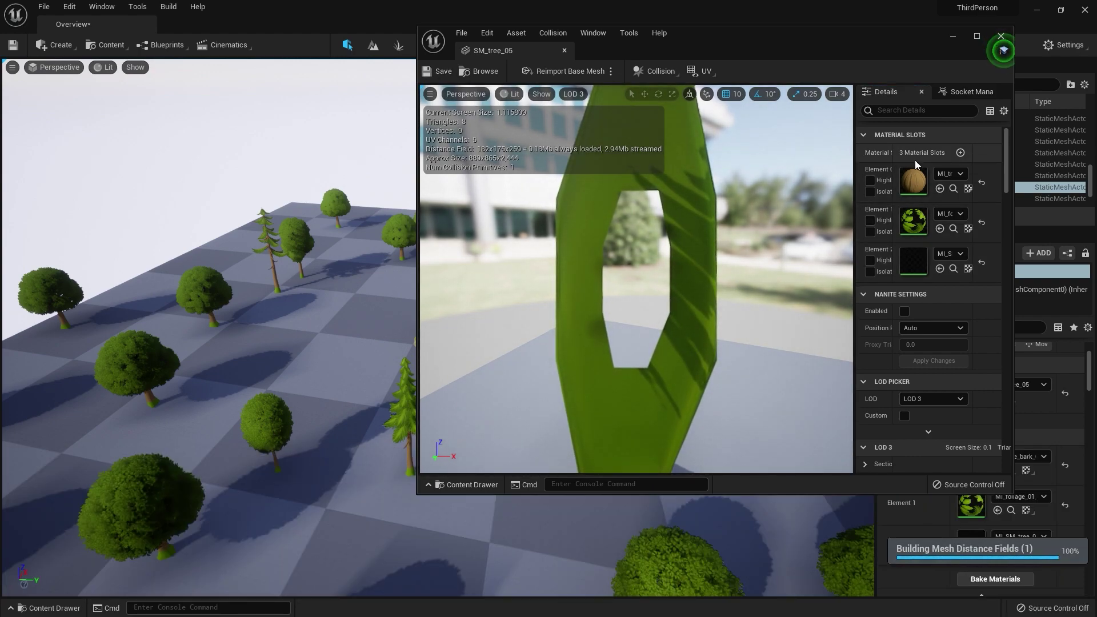
pyautogui.scroll(-5, 591, 262)
pyautogui.scroll(-2, 591, 262)
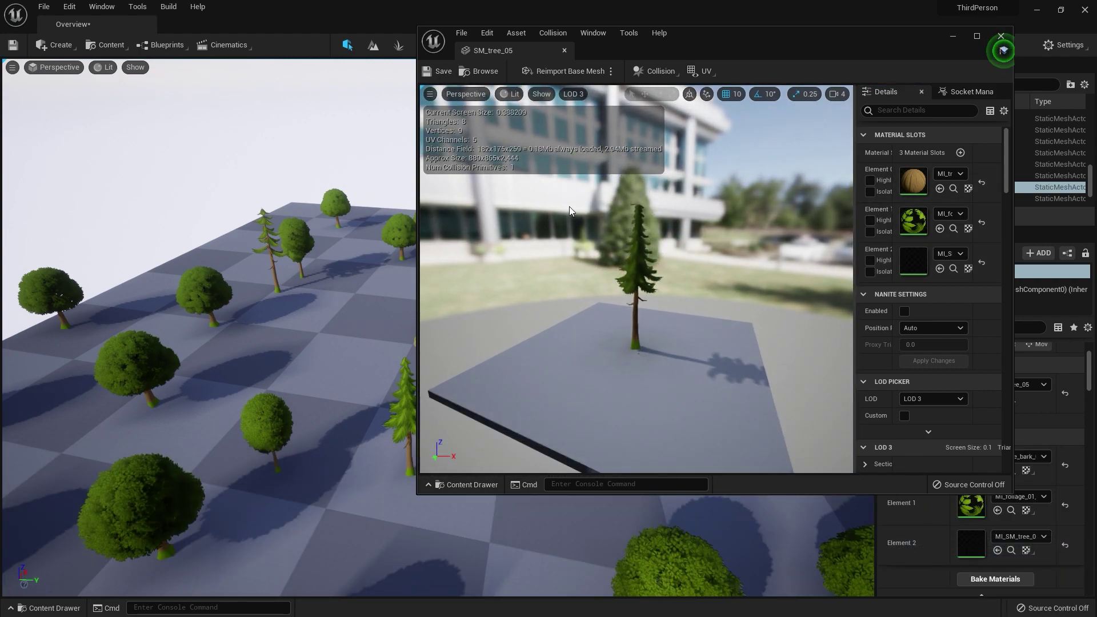
pyautogui.click(564, 50)
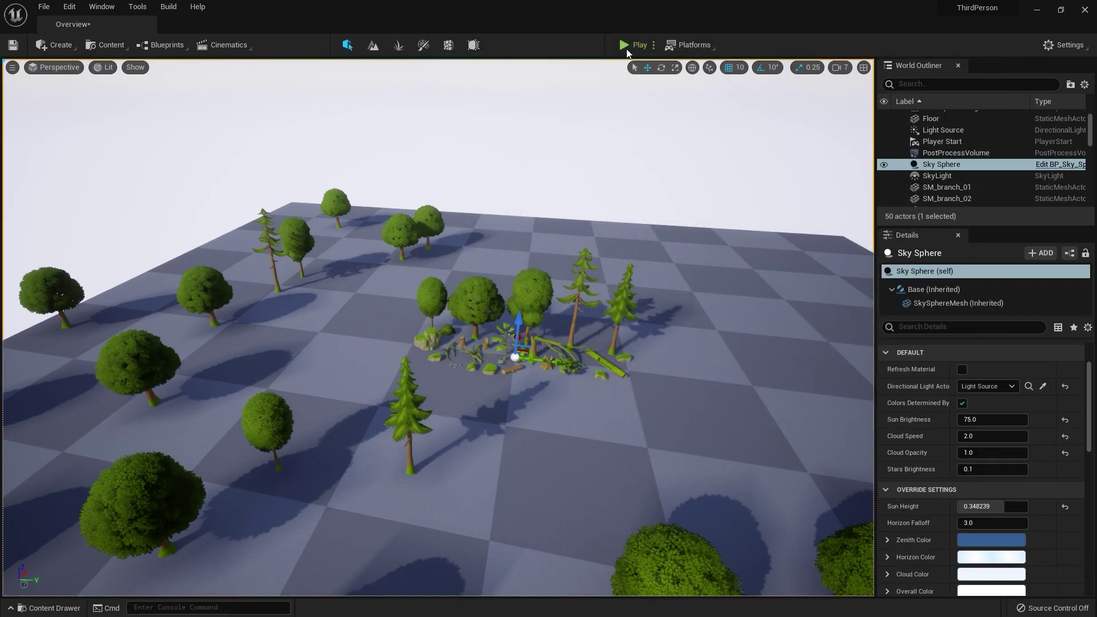
# - Switch the level viewport to Wireframe view mode and examine the trees' LOD switching from a distance
pyautogui.click(105, 67)
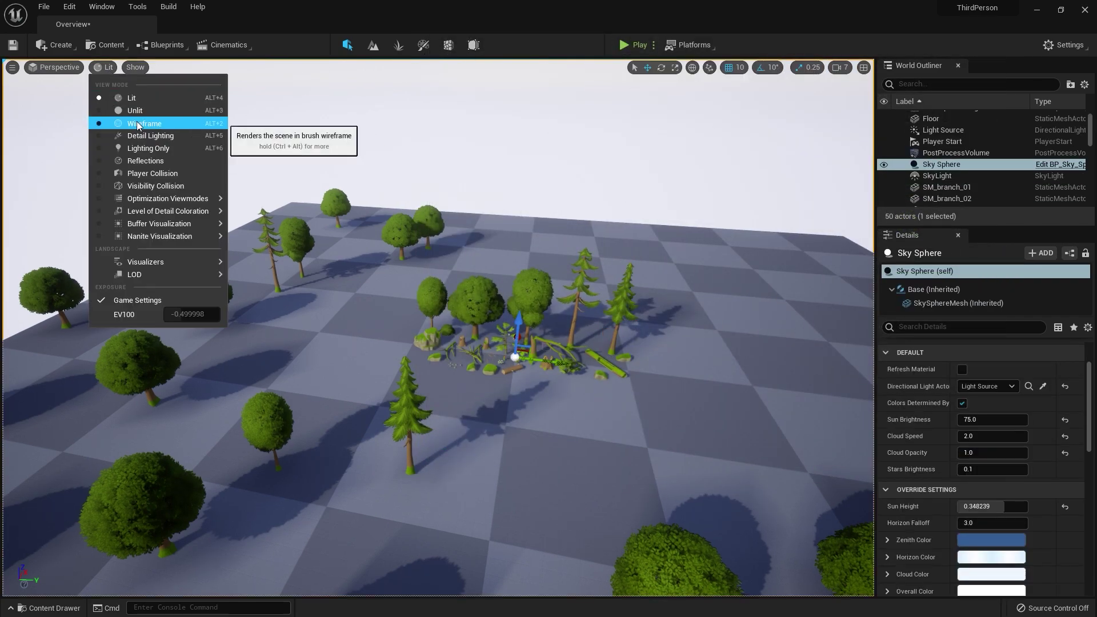
pyautogui.click(138, 124)
pyautogui.scroll(-5, 386, 185)
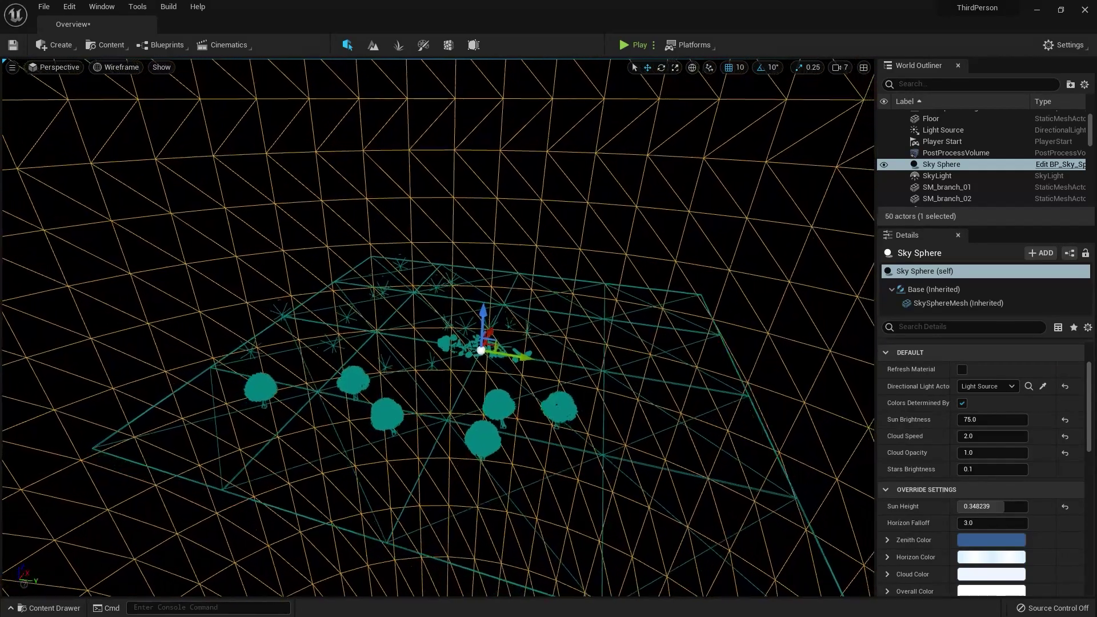
# - Switch the level viewport to Lit view mode and examine the trees' impostor transitions from near and far
pyautogui.moveTo(387, 185); pyautogui.dragTo(394, 185, button='right')
pyautogui.press('s')
pyautogui.click(117, 67)
pyautogui.click(136, 93)
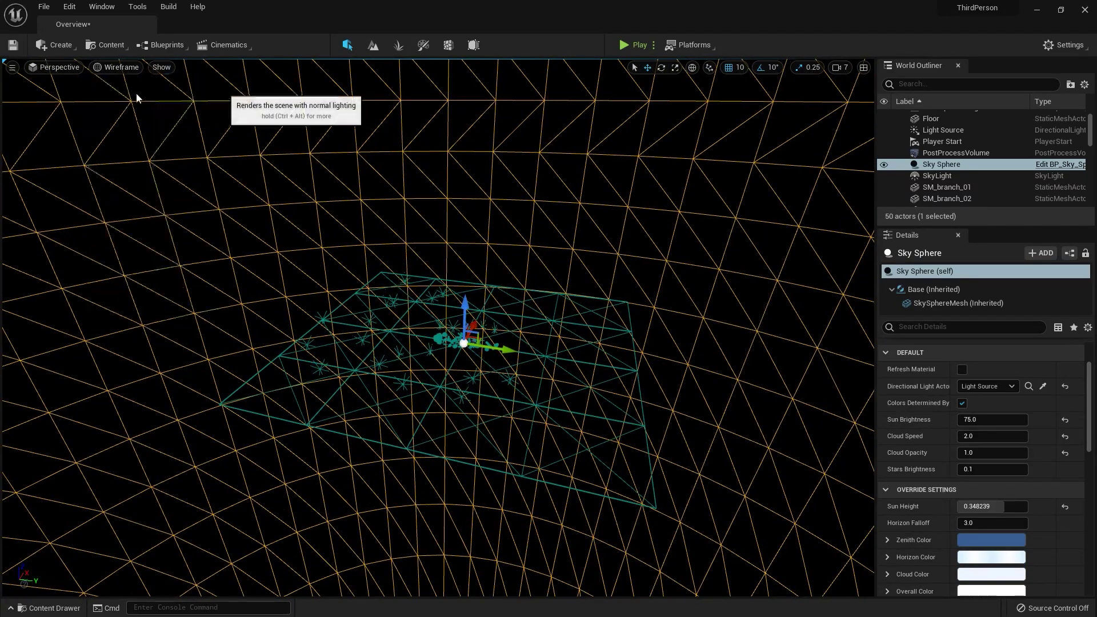
pyautogui.press('a')
pyautogui.moveTo(359, 188); pyautogui.dragTo(421, 183, button='right')
pyautogui.press('g')
pyautogui.press('a')
pyautogui.press('w')
pyautogui.press('s')
pyautogui.press('w')
pyautogui.press('s')
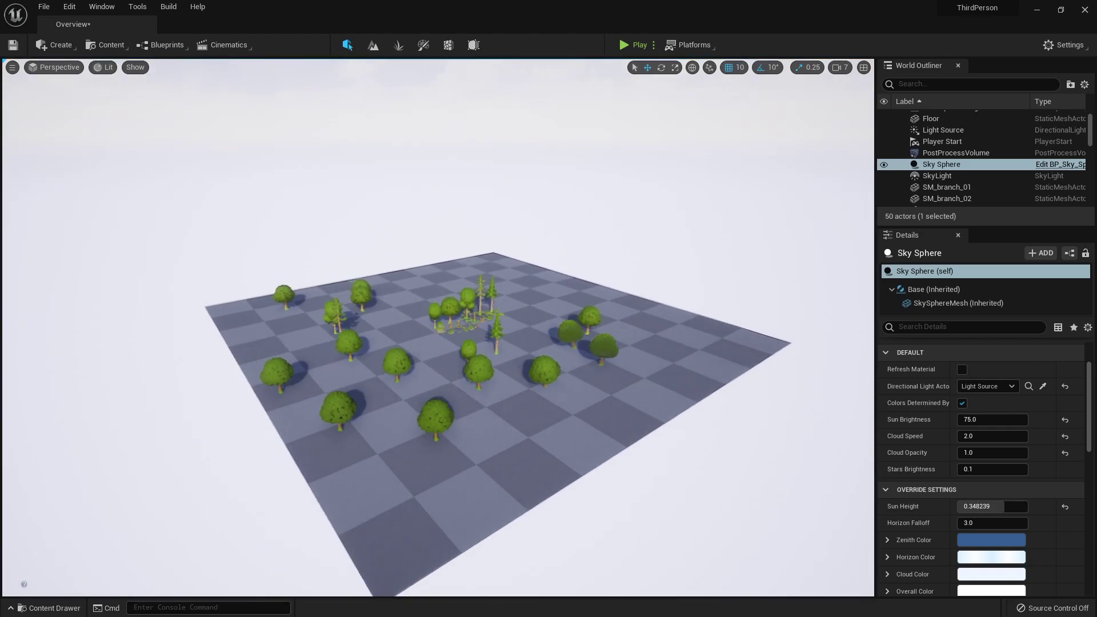
pyautogui.press('w')
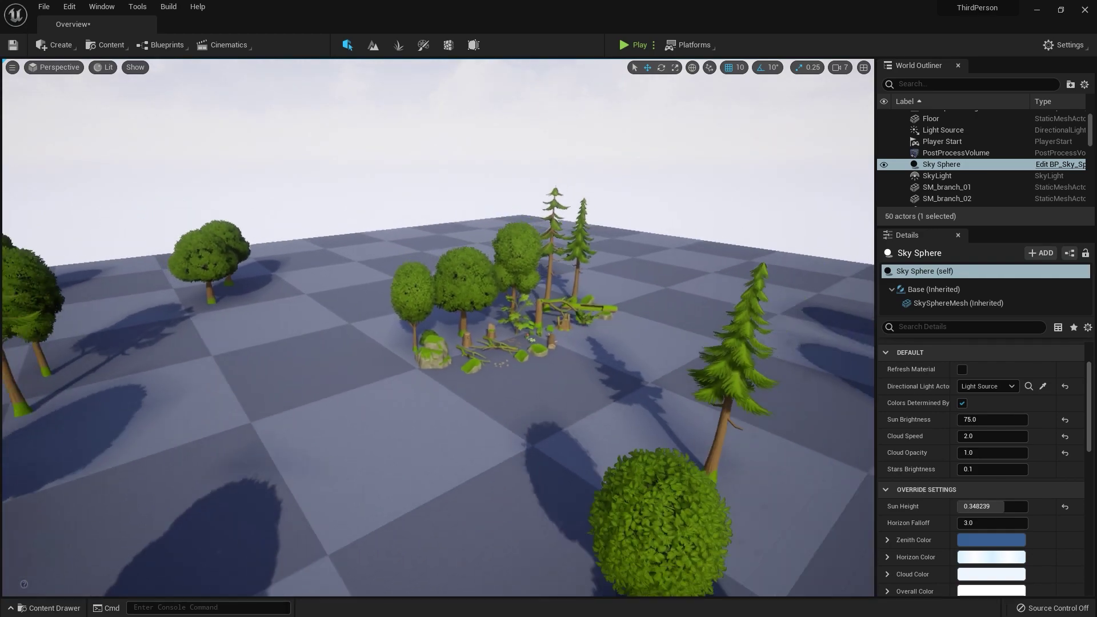
pyautogui.moveTo(394, 188); pyautogui.dragTo(394, 188, button='right')
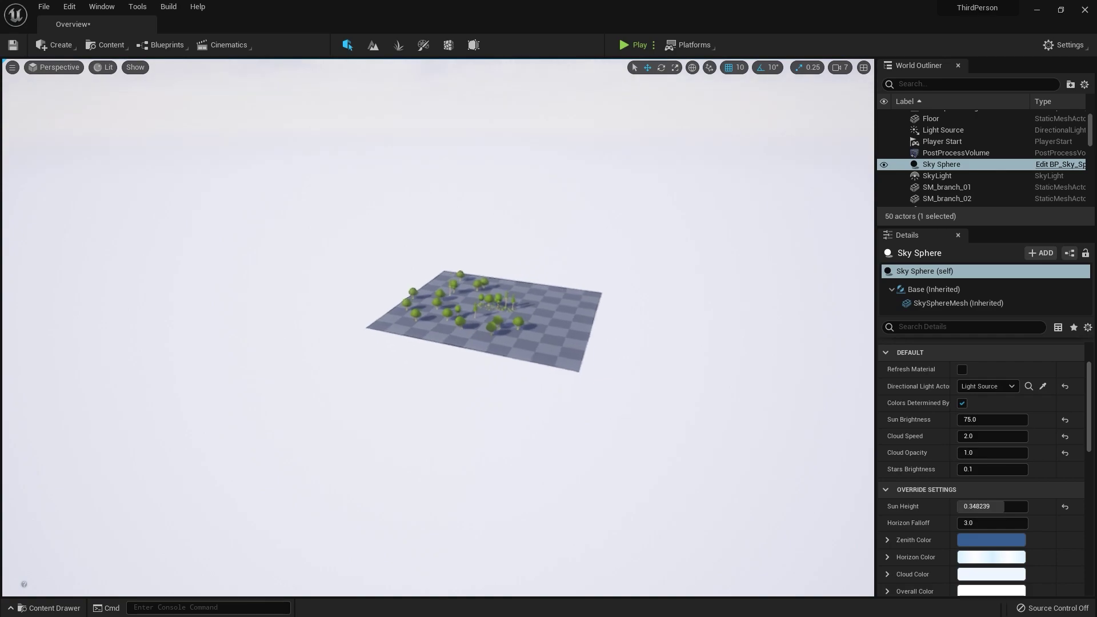
# - Return the level viewport to Wireframe view mode and examine the trees' LOD geometry at varying distances
pyautogui.click(104, 70)
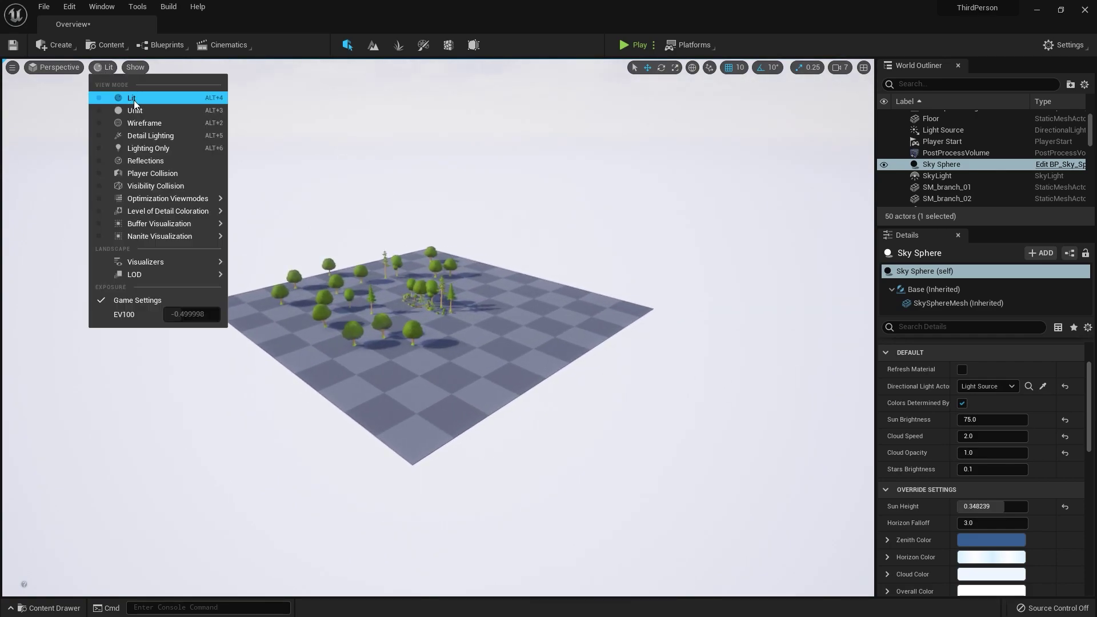
pyautogui.click(137, 120)
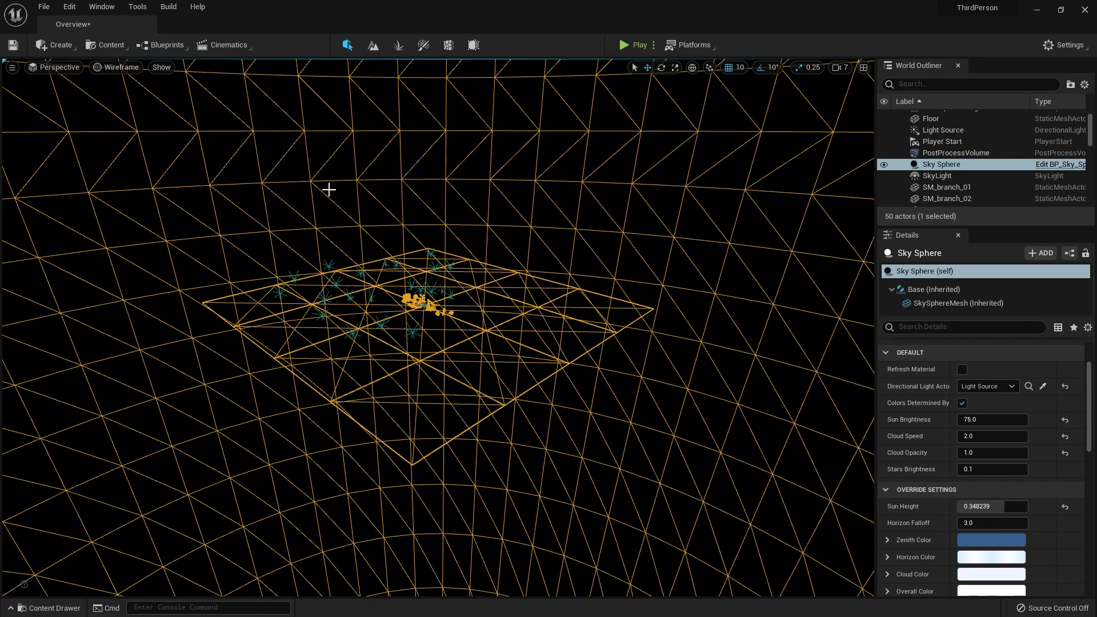
pyautogui.press('w')
pyautogui.moveTo(329, 189)
pyautogui.mouseDown(button='right')
pyautogui.moveTo(327, 171)
pyautogui.moveTo(329, 189)
pyautogui.mouseUp(button='right')
pyautogui.press('s')
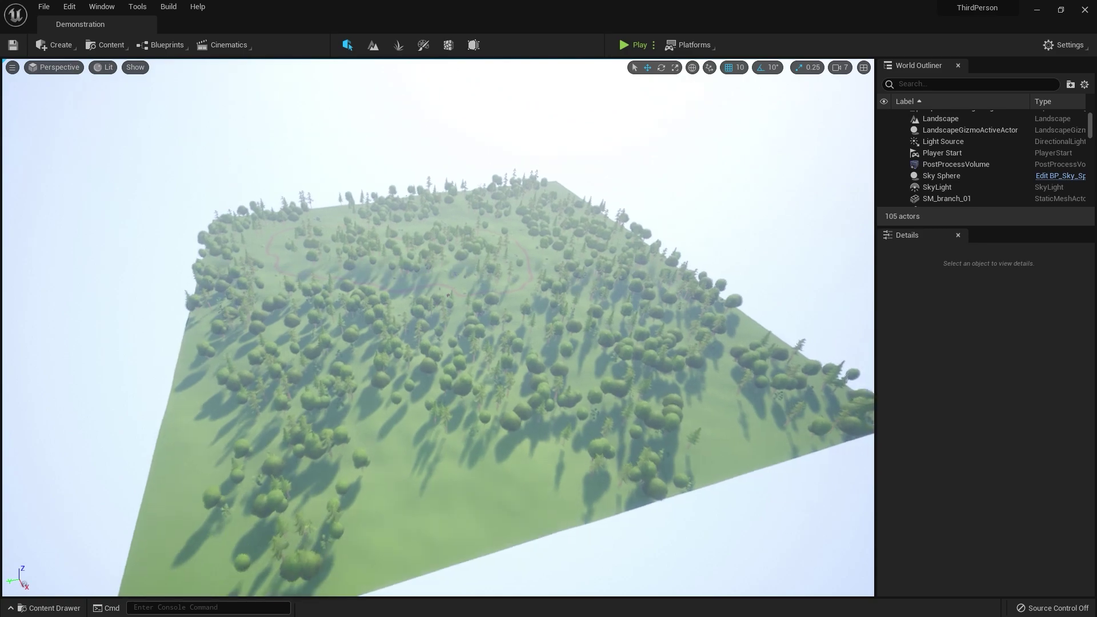
# - In the Demonstration level, enable Distance Field Shadows on the Light Source and set its DistanceField Shadow Distance to 100000
pyautogui.press('s')
pyautogui.moveTo(640, 266); pyautogui.dragTo(641, 266, button='right')
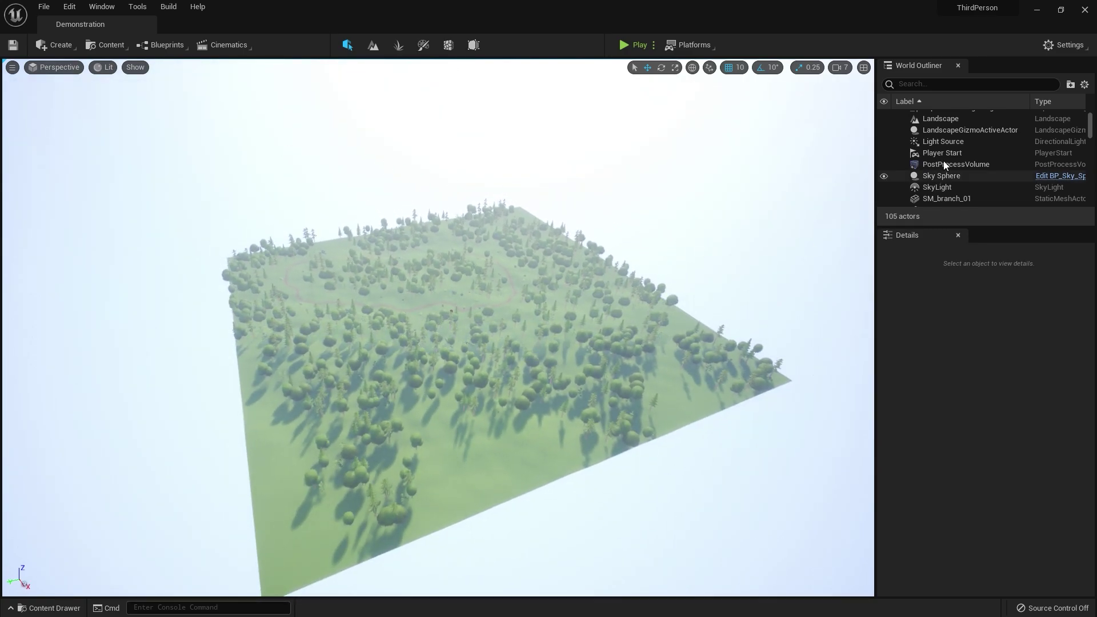
pyautogui.scroll(1, 960, 154)
pyautogui.click(972, 162)
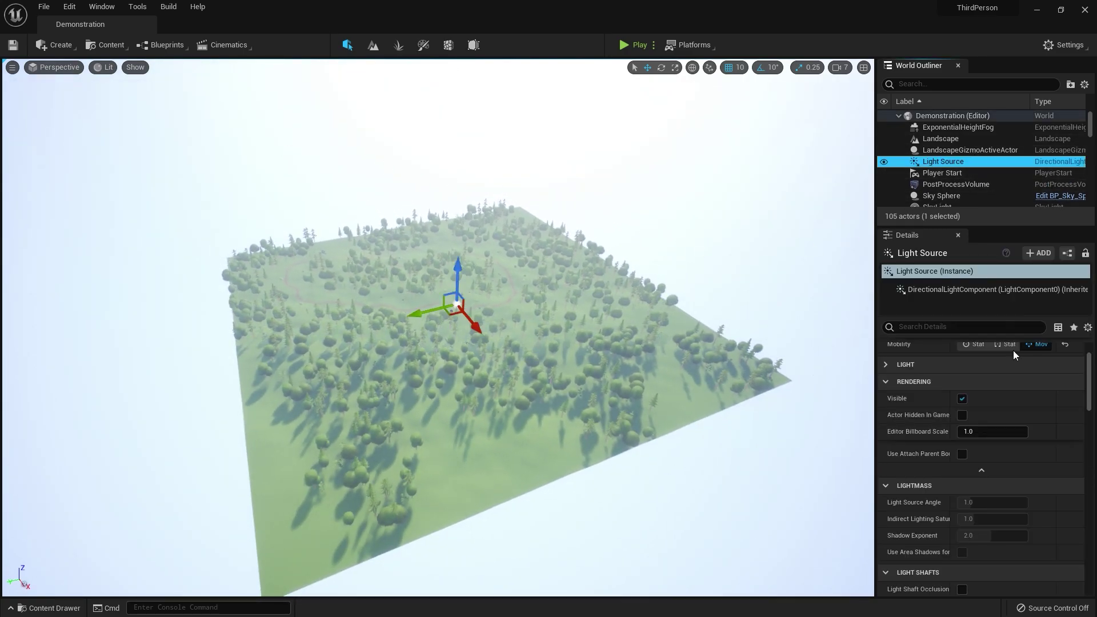
pyautogui.scroll(-10, 1074, 465)
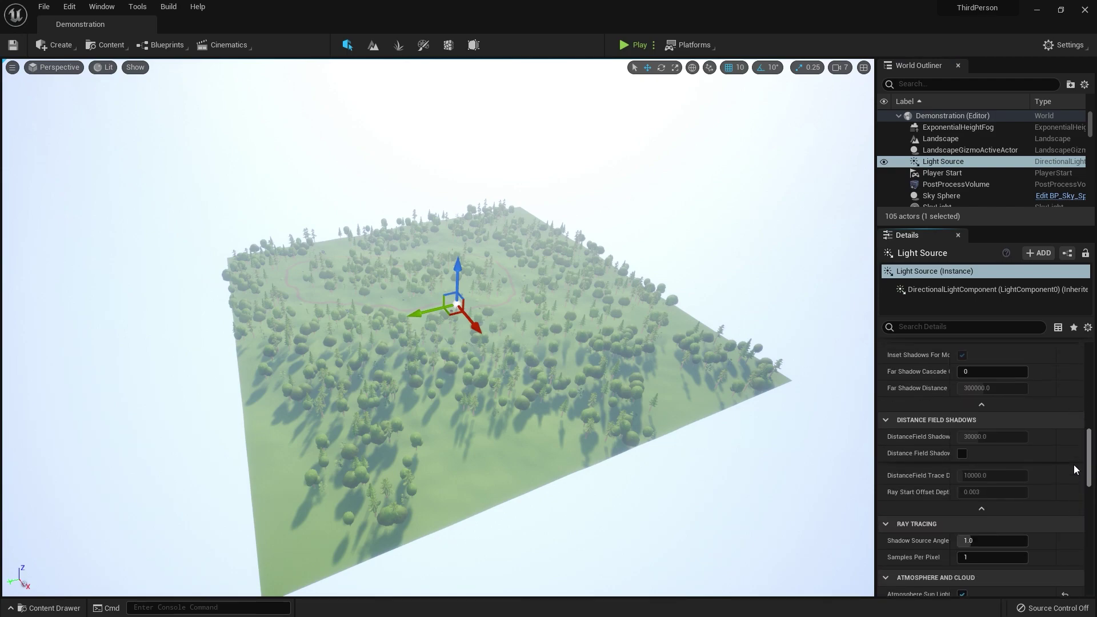
pyautogui.click(962, 481)
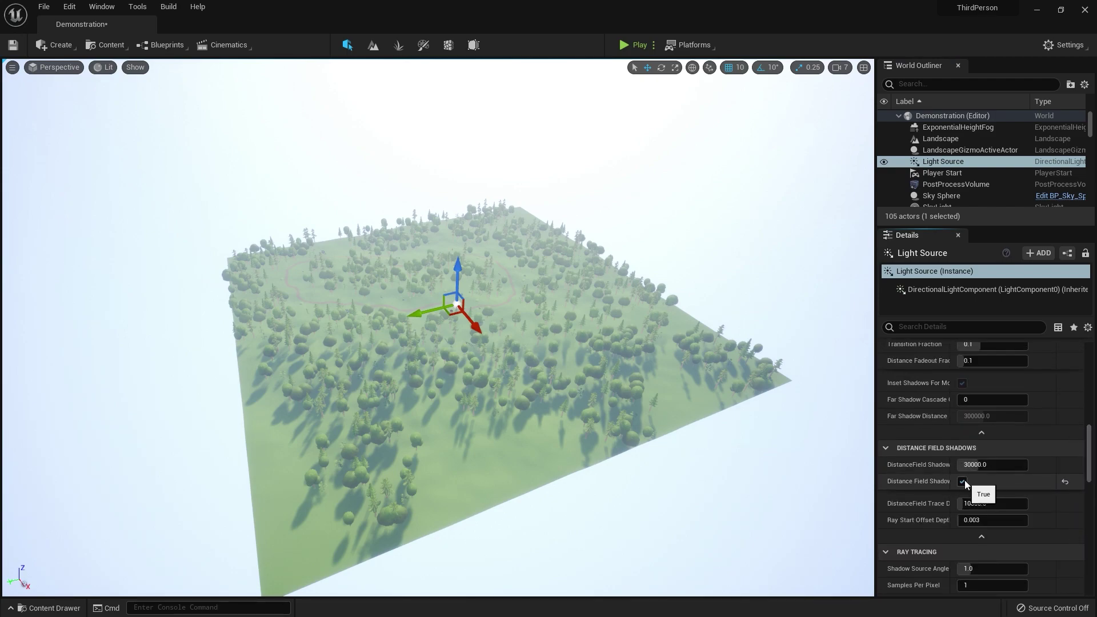
pyautogui.moveTo(994, 465); pyautogui.dragTo(1040, 464)
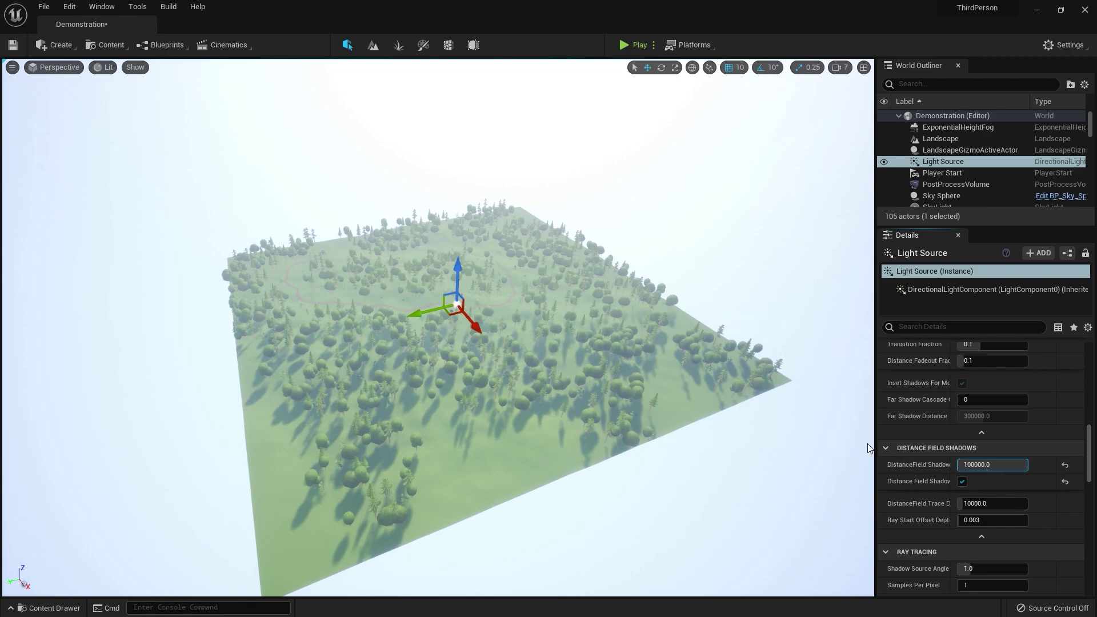
# - Set the Light Source's DistanceField Shadow Distance to 200000 and its DistanceField Trace Distance to 100000
pyautogui.press('w')
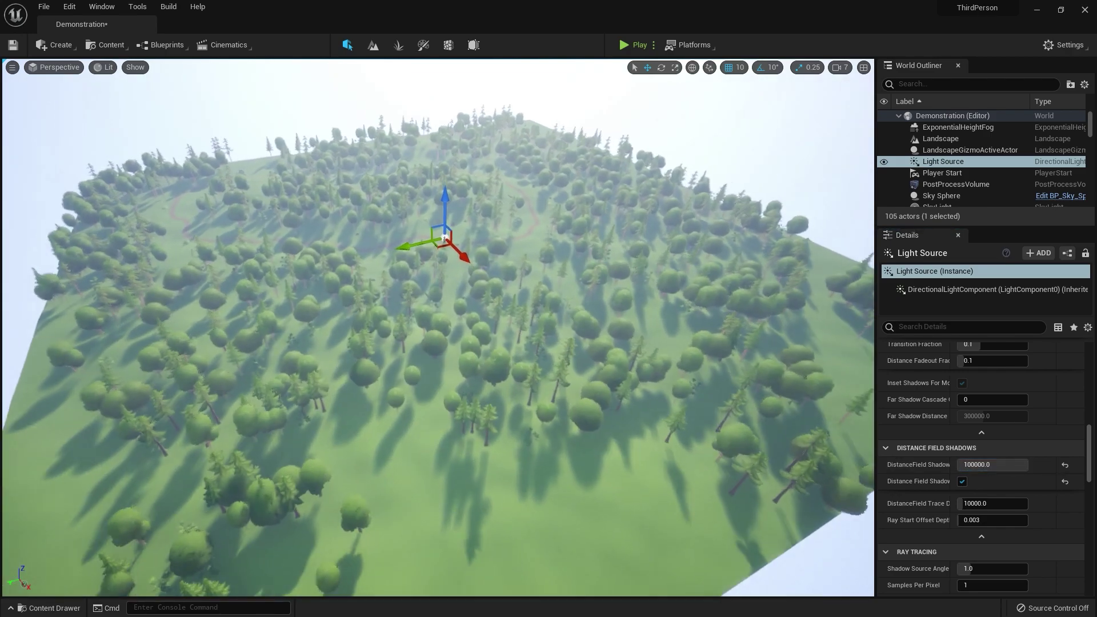
pyautogui.scroll(-8, 472, 329)
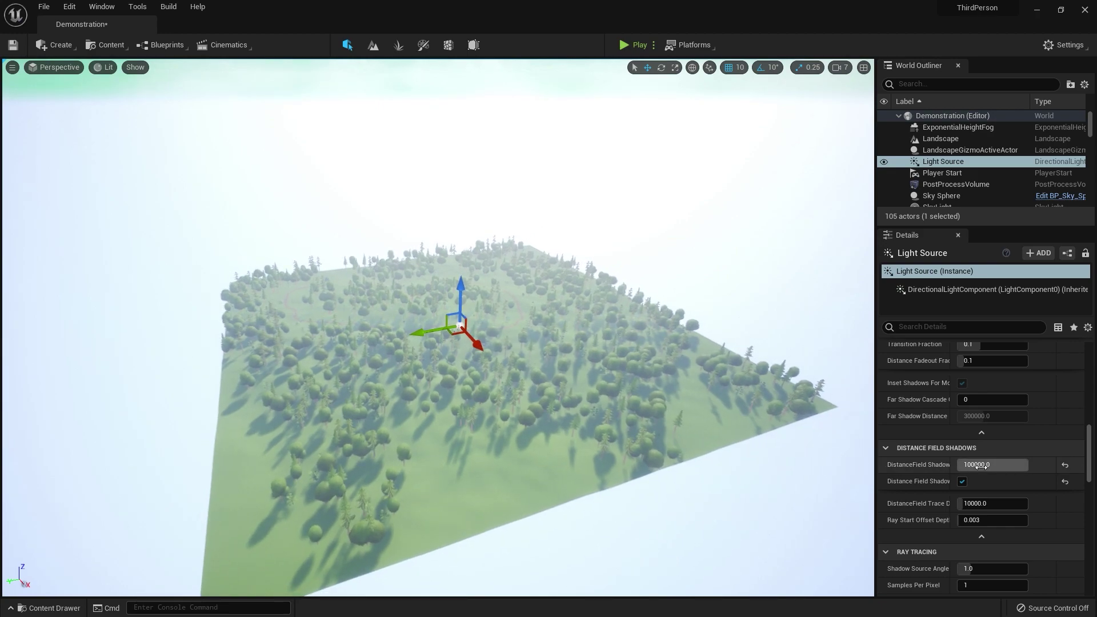
pyautogui.moveTo(1022, 465); pyautogui.dragTo(958, 465)
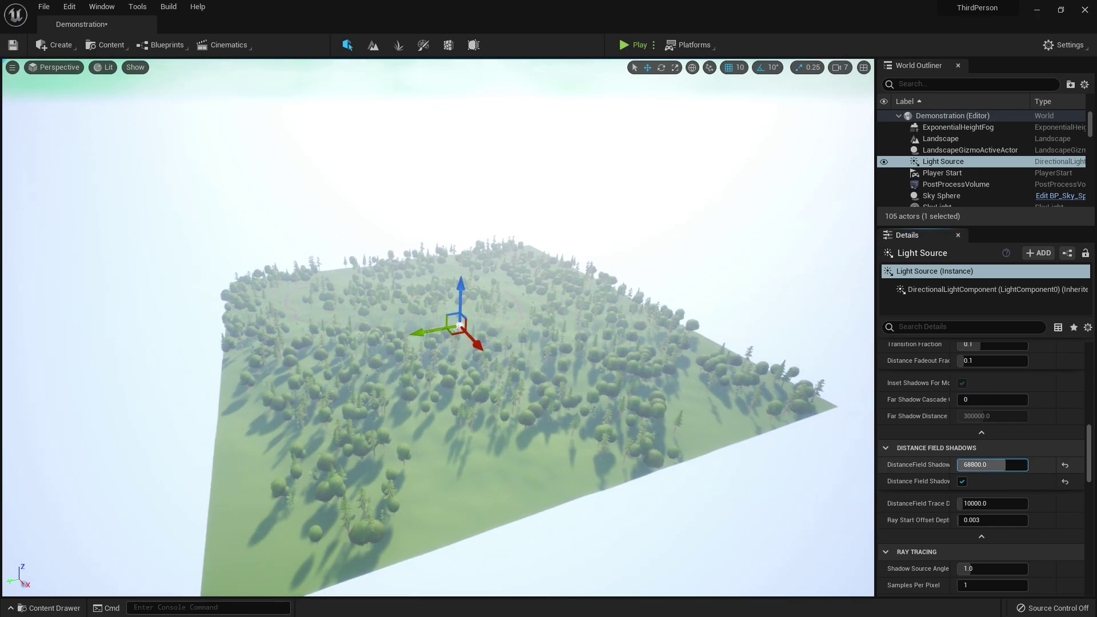
pyautogui.click(998, 468)
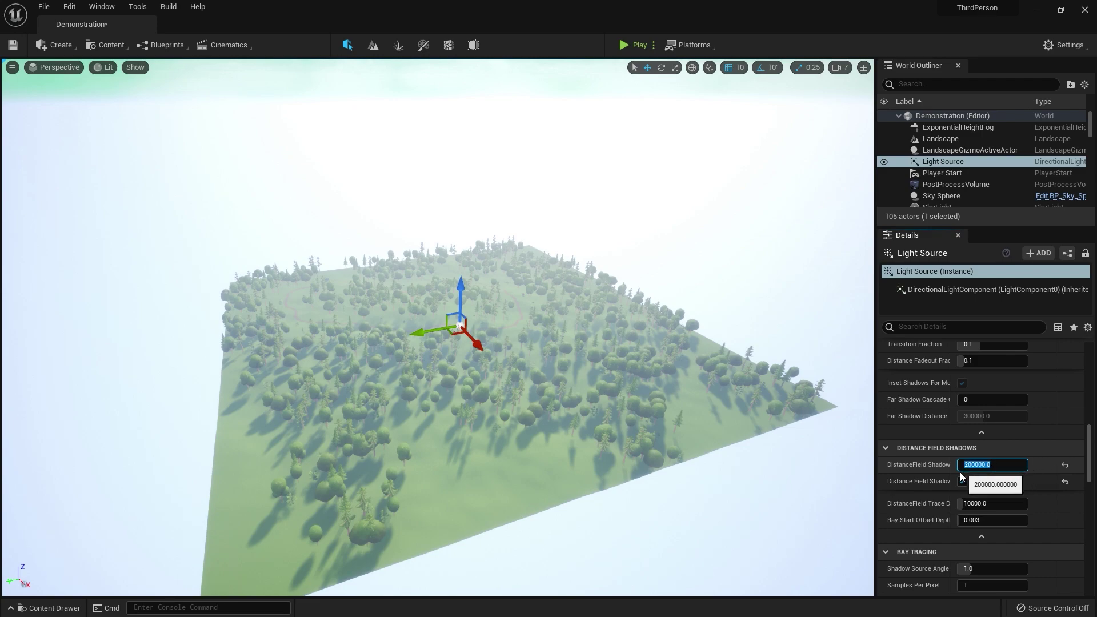
pyautogui.press('Return')
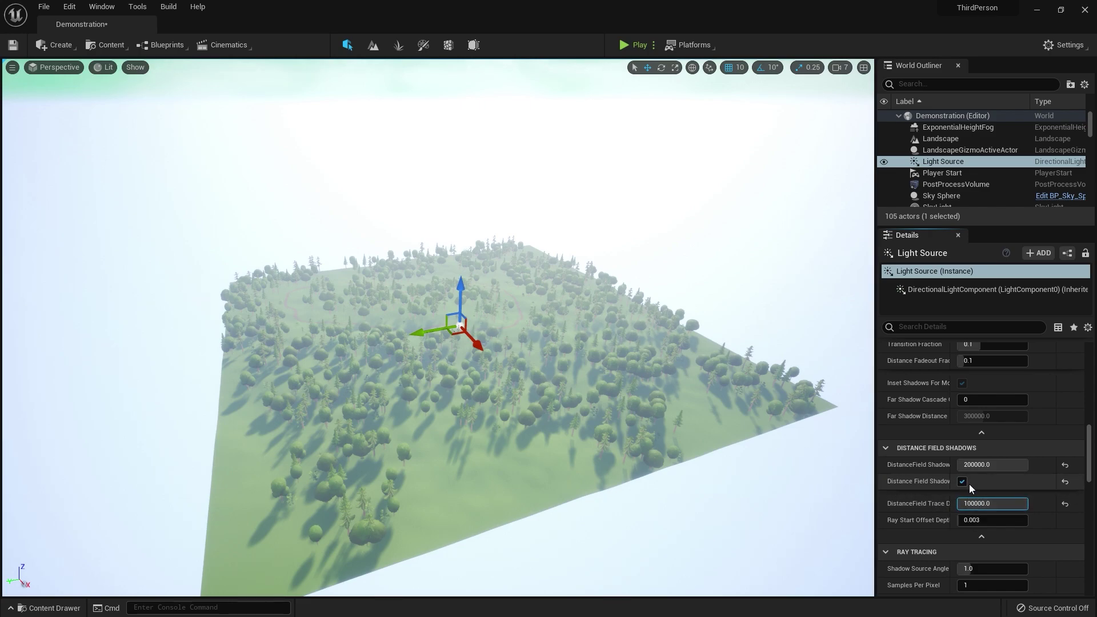
# - Set the Light Source's Dynamic Shadow Distance to 5000 and inspect the forest's shadows up close
pyautogui.scroll(8, 983, 469)
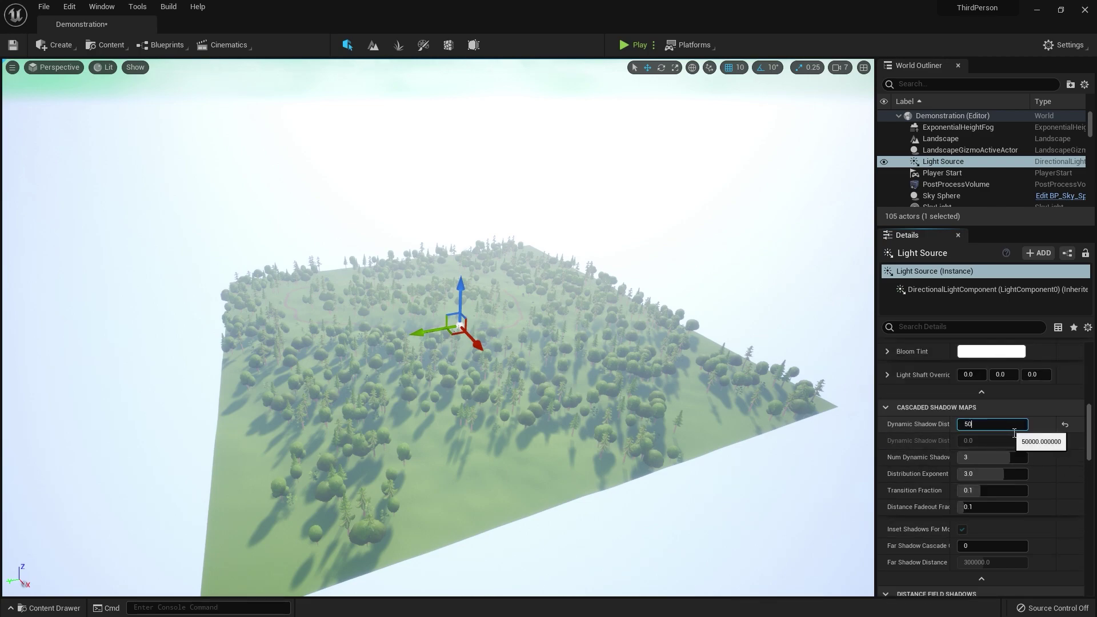
pyautogui.press('Return')
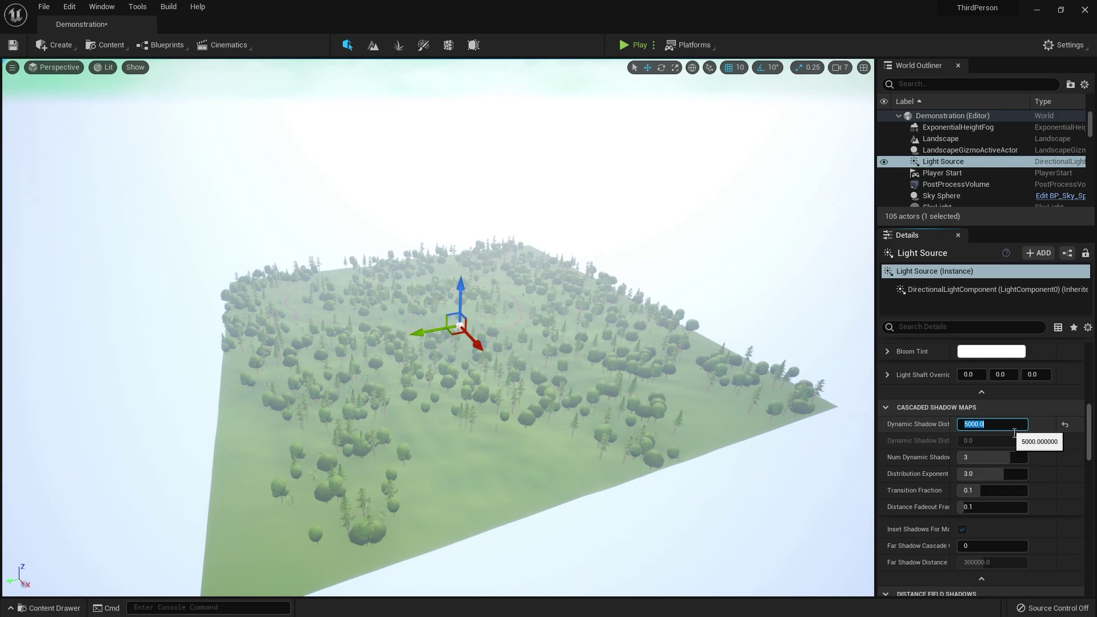
pyautogui.press('w')
pyautogui.moveTo(606, 343); pyautogui.dragTo(586, 405, button='right')
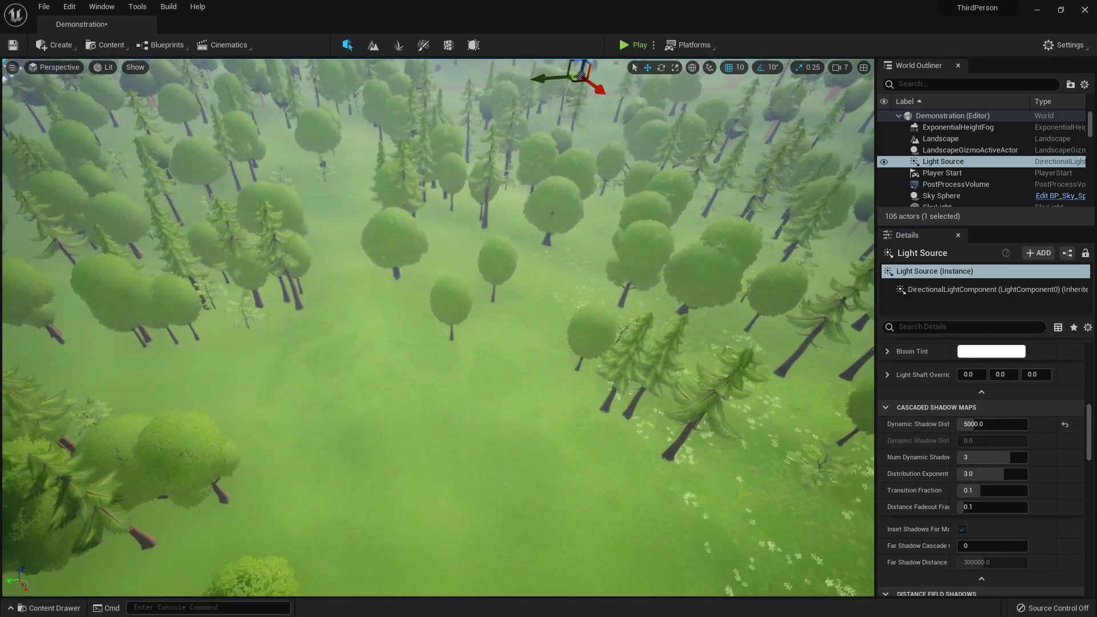
pyautogui.moveTo(679, 468); pyautogui.dragTo(693, 406, button='right')
pyautogui.press('s')
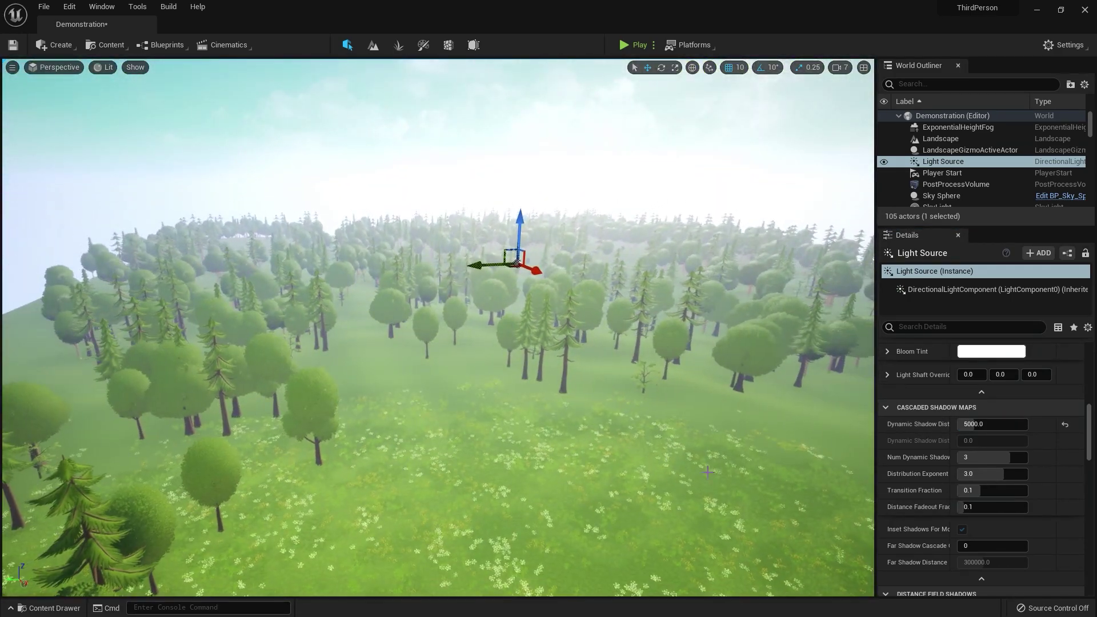
# - Set the Light Source's DistanceField Trace Distance to 1000 and readjust its DistanceField Shadow Distance
pyautogui.scroll(-5, 1029, 469)
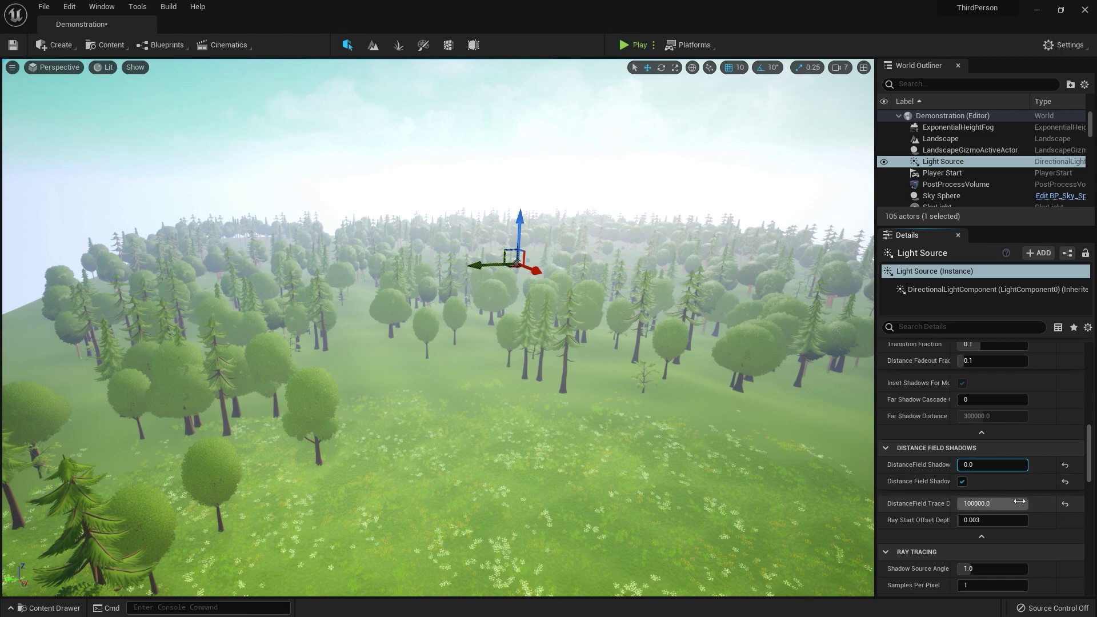
pyautogui.click(963, 483)
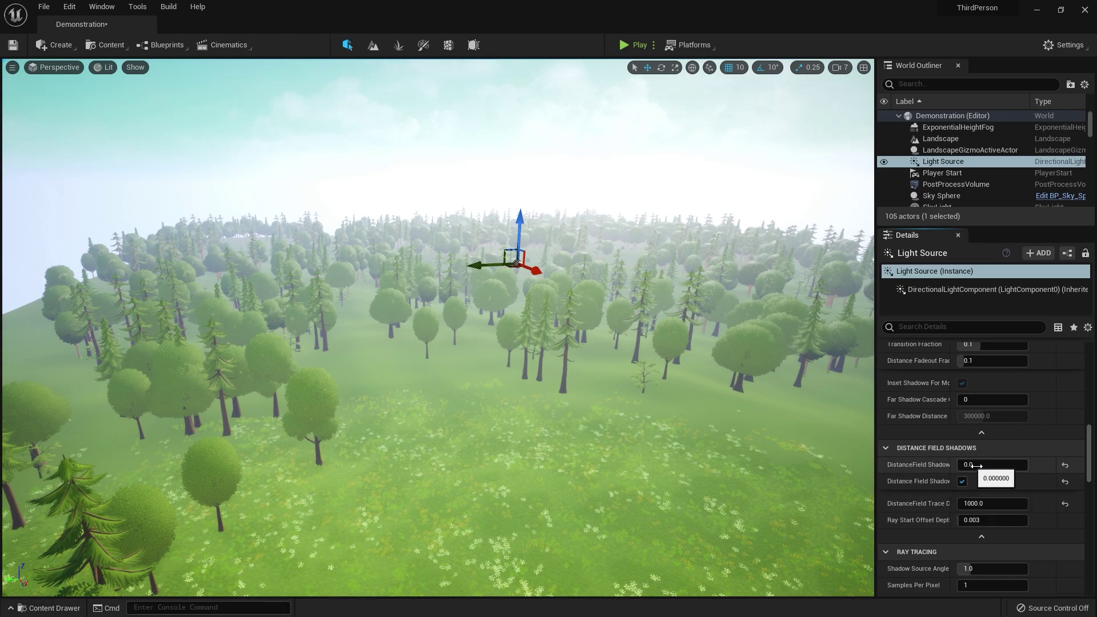
pyautogui.moveTo(975, 466); pyautogui.dragTo(1018, 464)
# - Filter the Light Source's properties by "dyna", set the Dynamic Shadow Distance to 9800 and check the tree shadows
pyautogui.moveTo(1092, 462); pyautogui.dragTo(1093, 366)
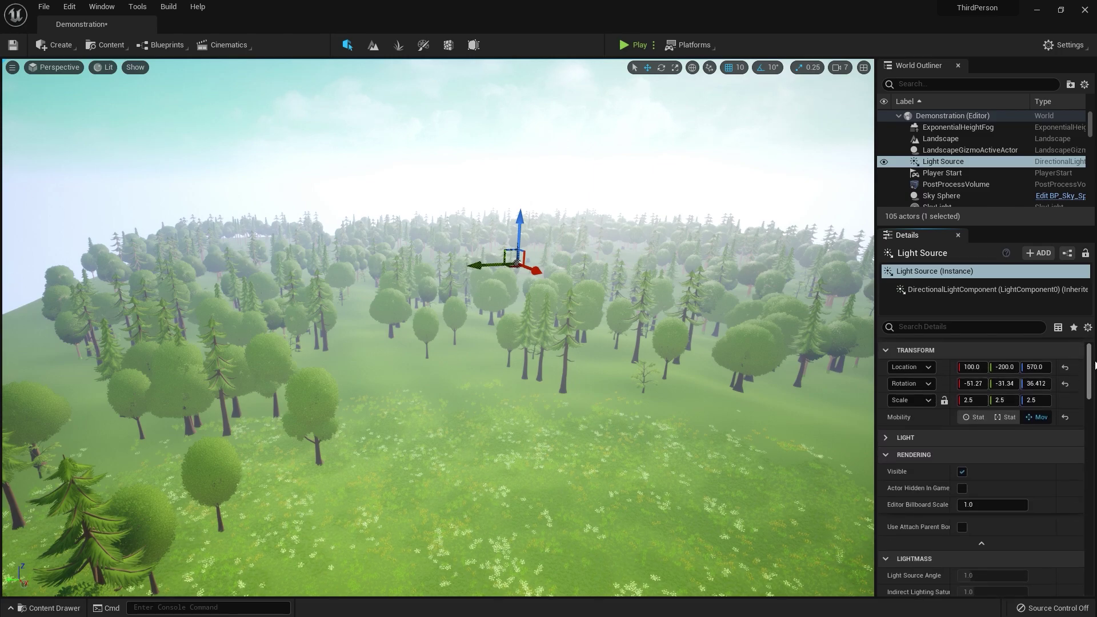
pyautogui.scroll(-7, 1033, 478)
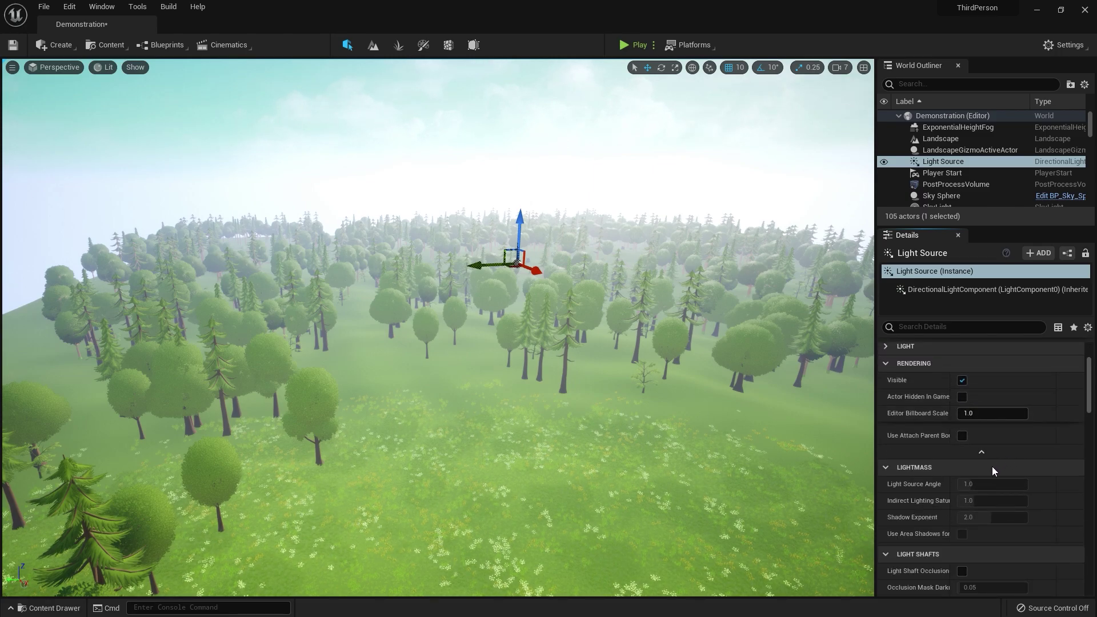
pyautogui.scroll(-2, 989, 457)
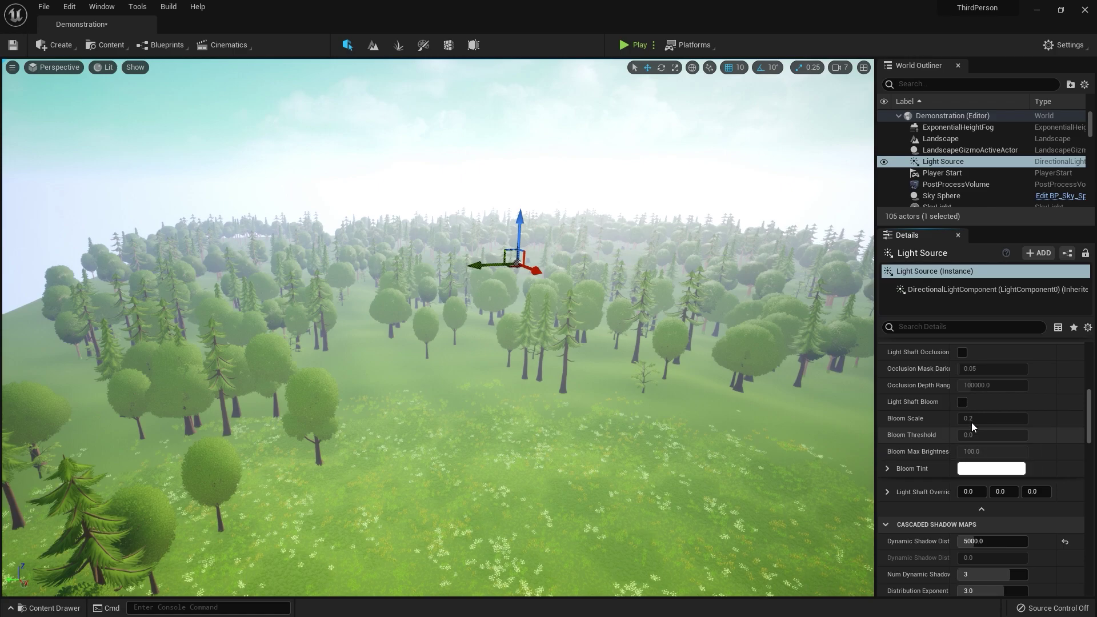
pyautogui.scroll(-1, 939, 417)
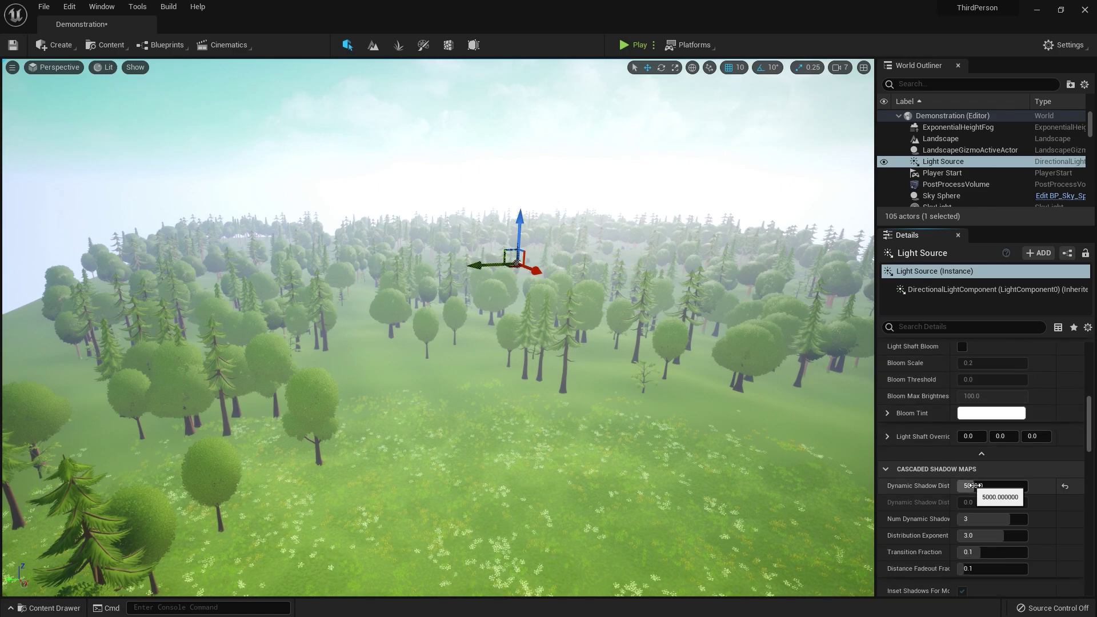
pyautogui.moveTo(973, 485); pyautogui.dragTo(994, 485)
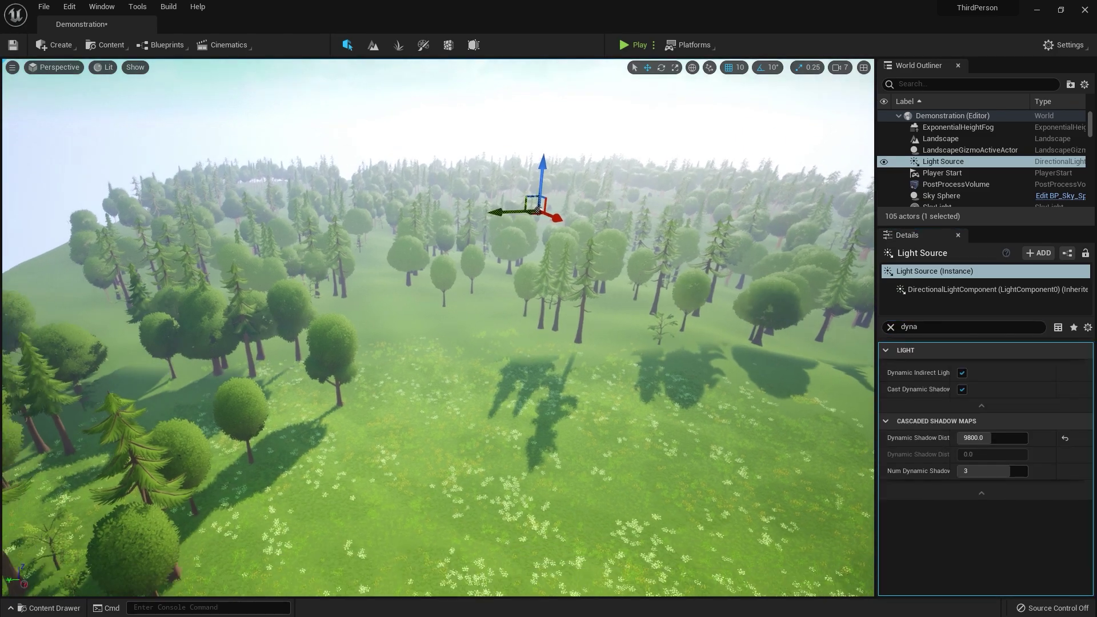
pyautogui.moveTo(438, 326); pyautogui.dragTo(437, 325, button='right')
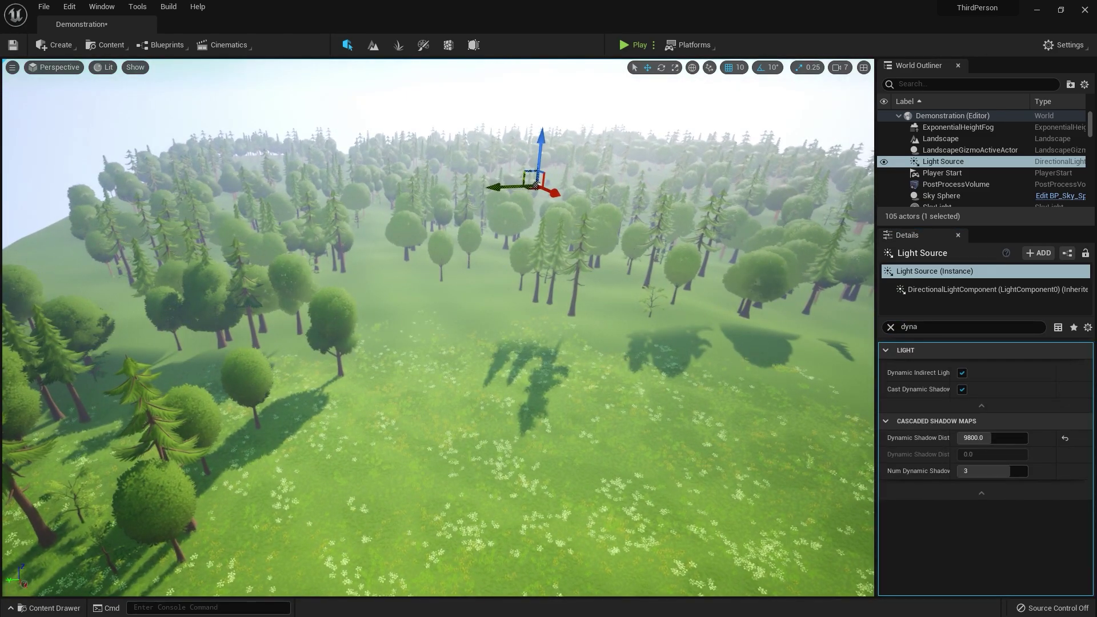
pyautogui.moveTo(514, 271); pyautogui.dragTo(516, 271, button='right')
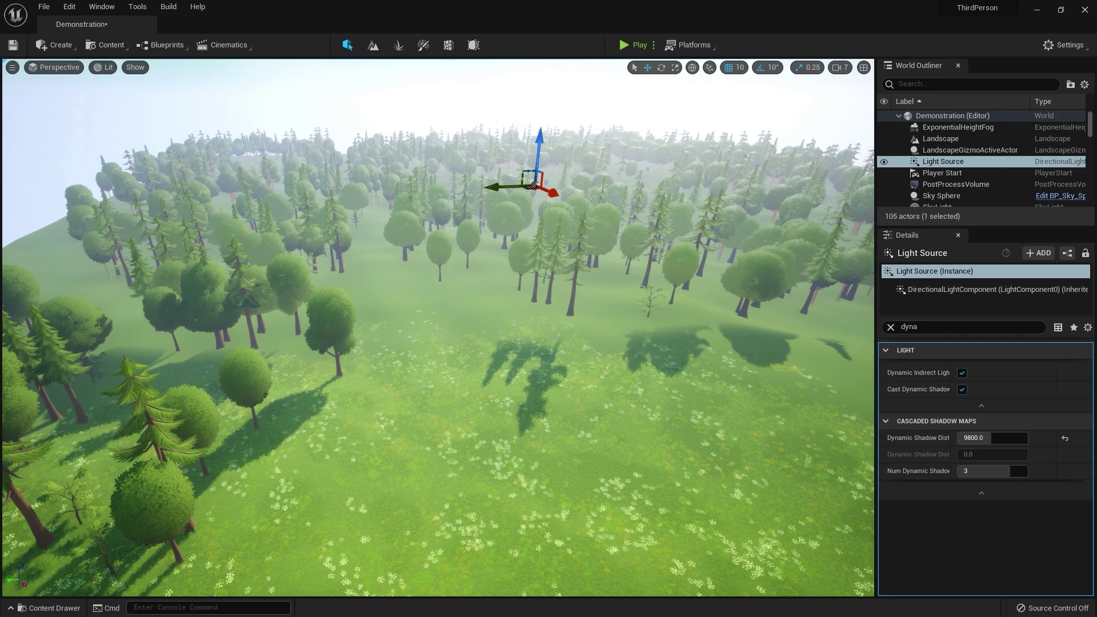
# - In Foliage mode, select all nine foliage types and enable Affect Dynamic Indirect Lighting in their instance settings
pyautogui.click(292, 136)
pyautogui.click(398, 45)
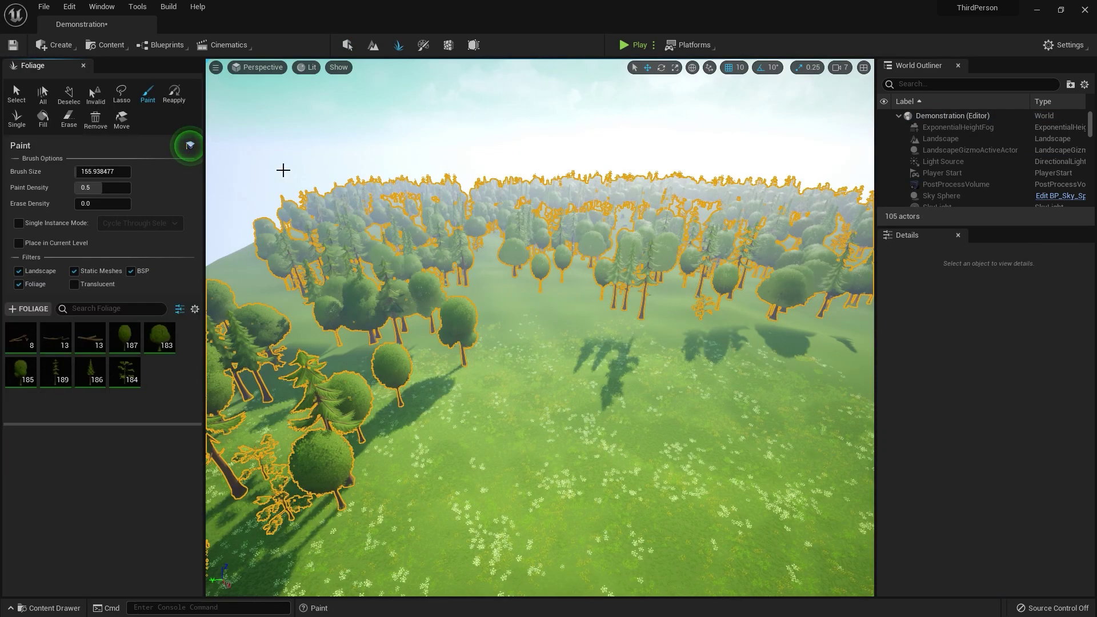
pyautogui.click(18, 346)
pyautogui.keyDown('shift'); pyautogui.click(116, 371); pyautogui.keyUp('shift')
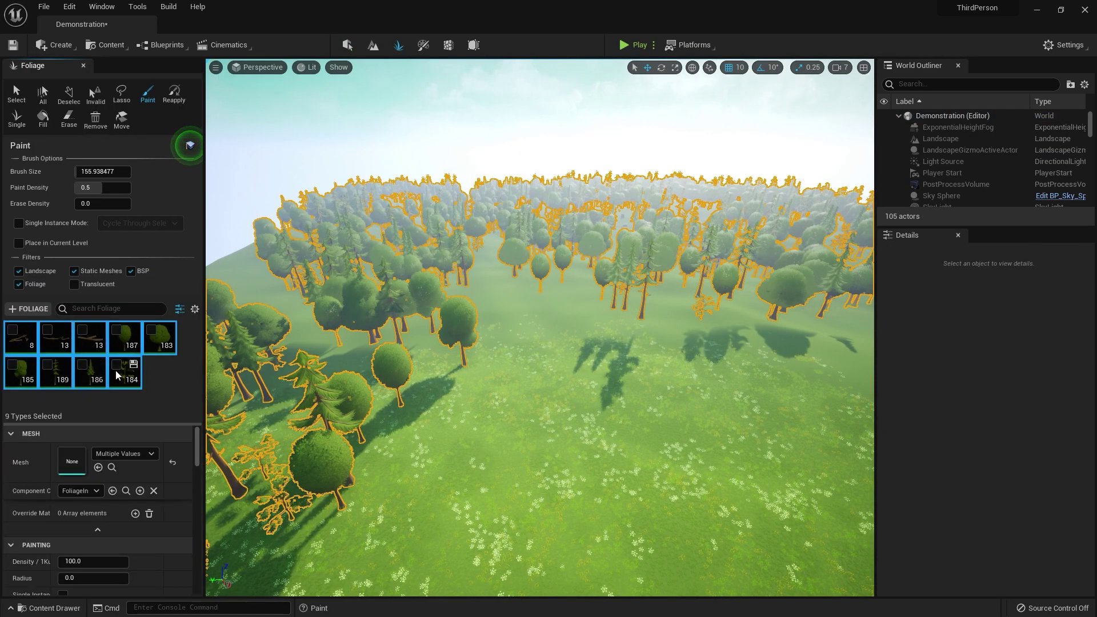
pyautogui.scroll(-10, 40, 517)
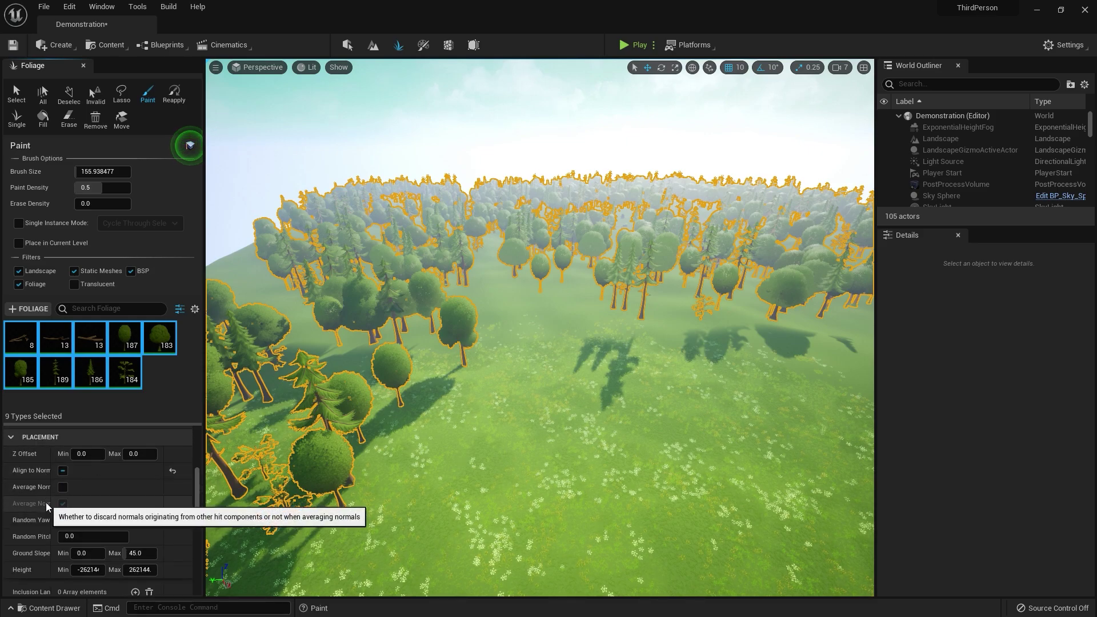
pyautogui.scroll(-8, 52, 491)
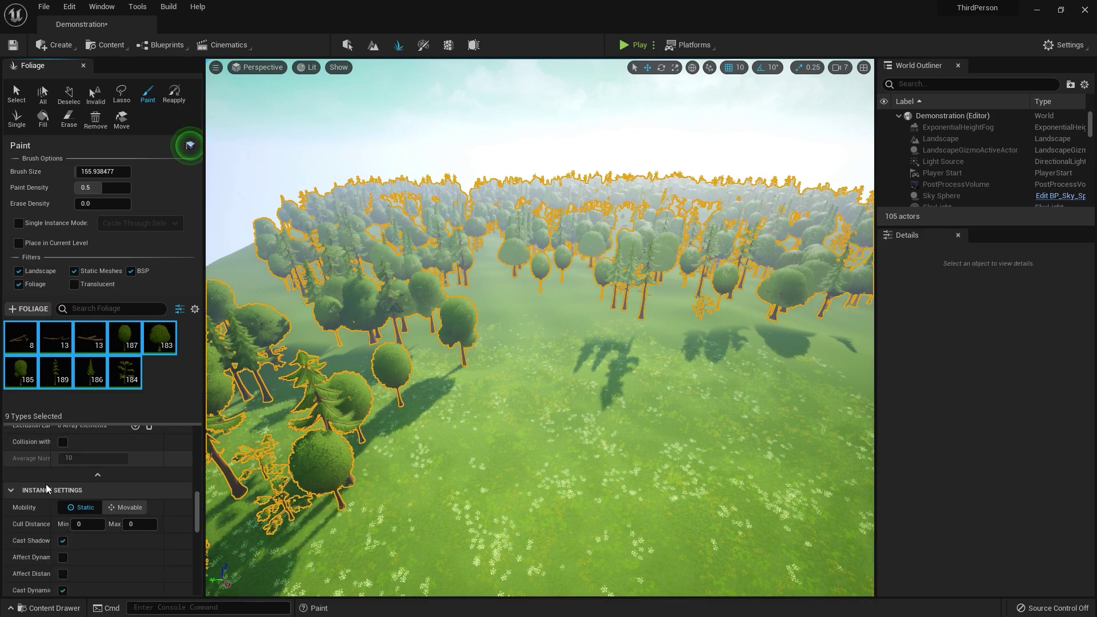
pyautogui.click(64, 467)
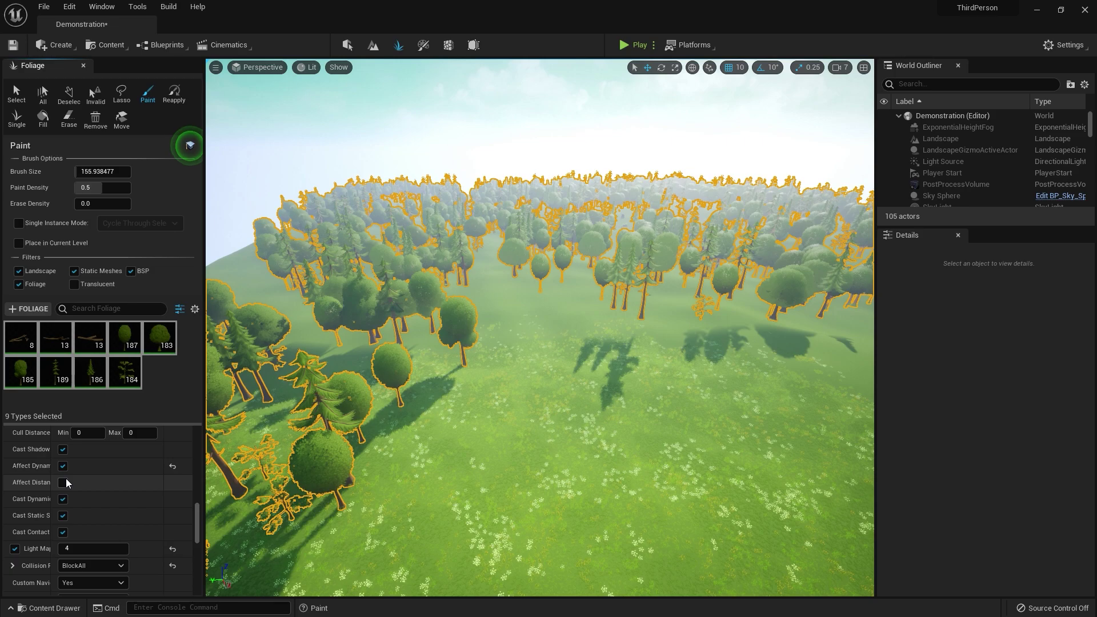
# - Enable Affect Distance Field Lighting for the nine selected foliage types and return to Selection mode
pyautogui.click(63, 483)
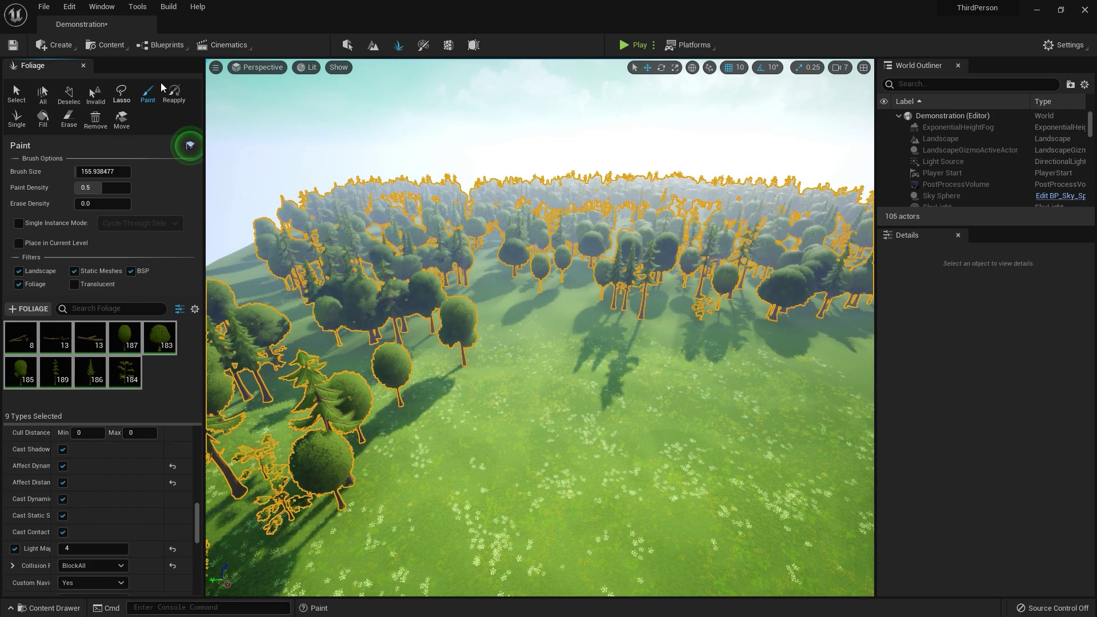
pyautogui.click(347, 46)
pyautogui.click(417, 127)
pyautogui.press('f')
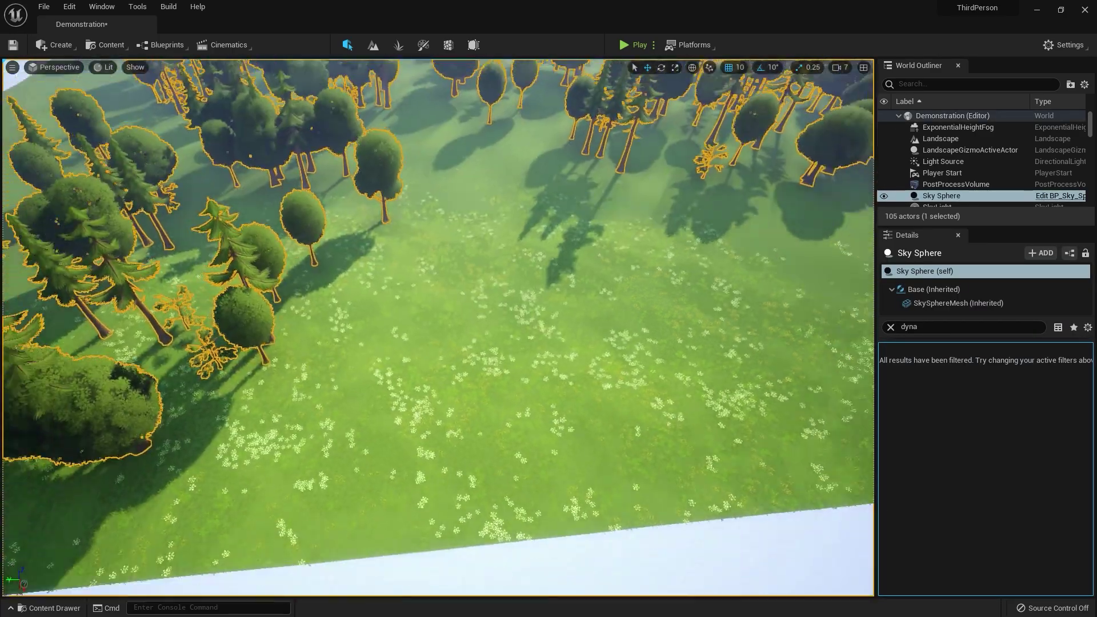
# - Inspect the forest's tree shadows in Game View, both close up and from far outside the landscape
pyautogui.press('g')
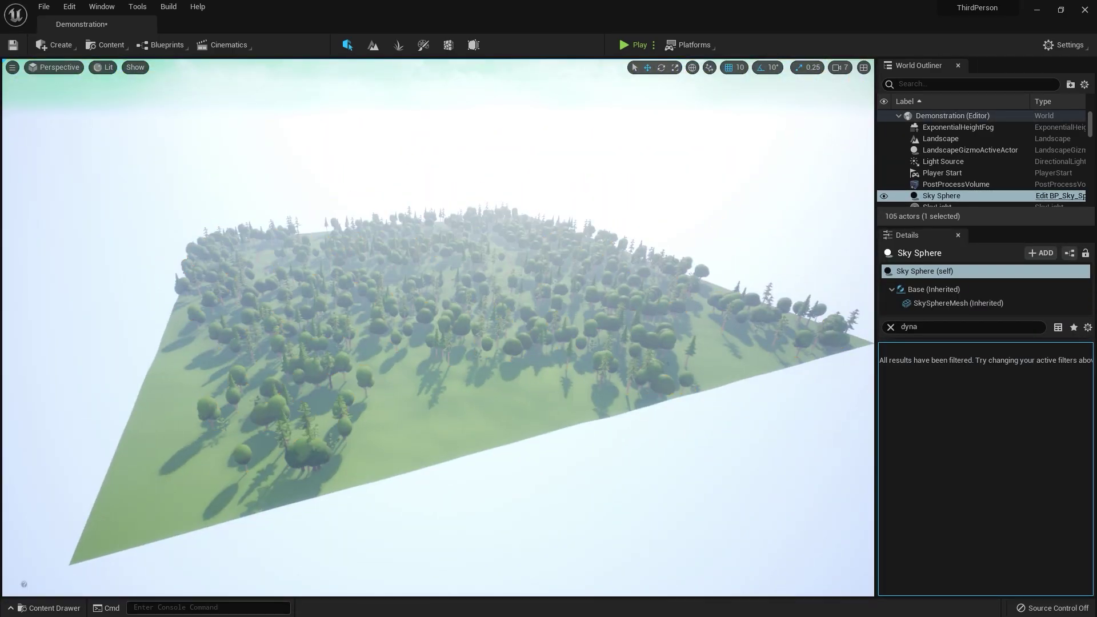
pyautogui.press('w')
pyautogui.press('s')
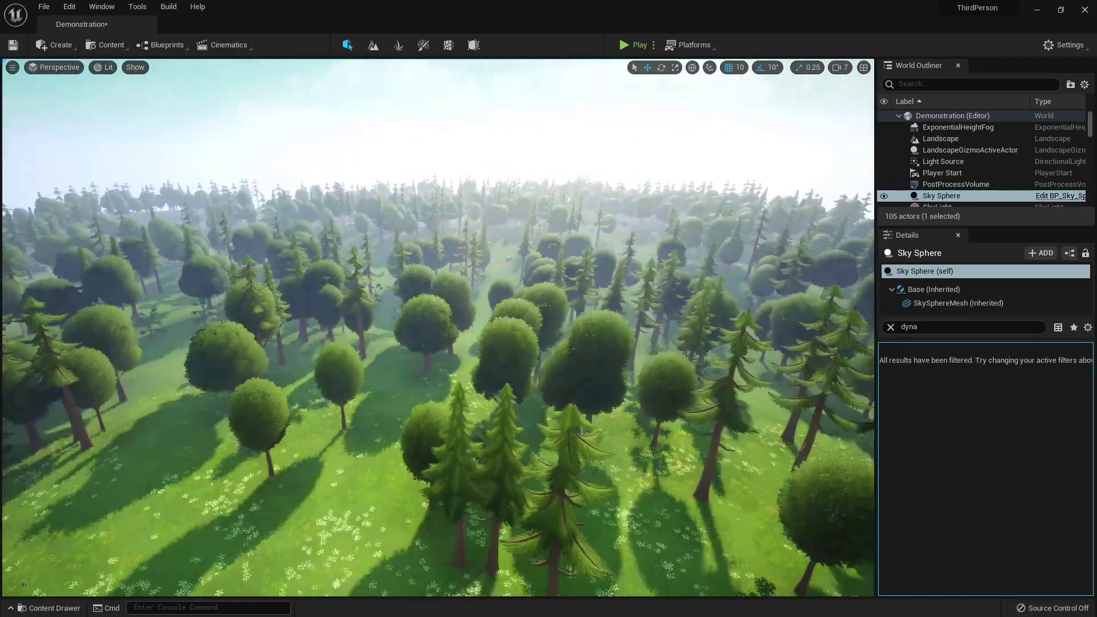
pyautogui.press('s')
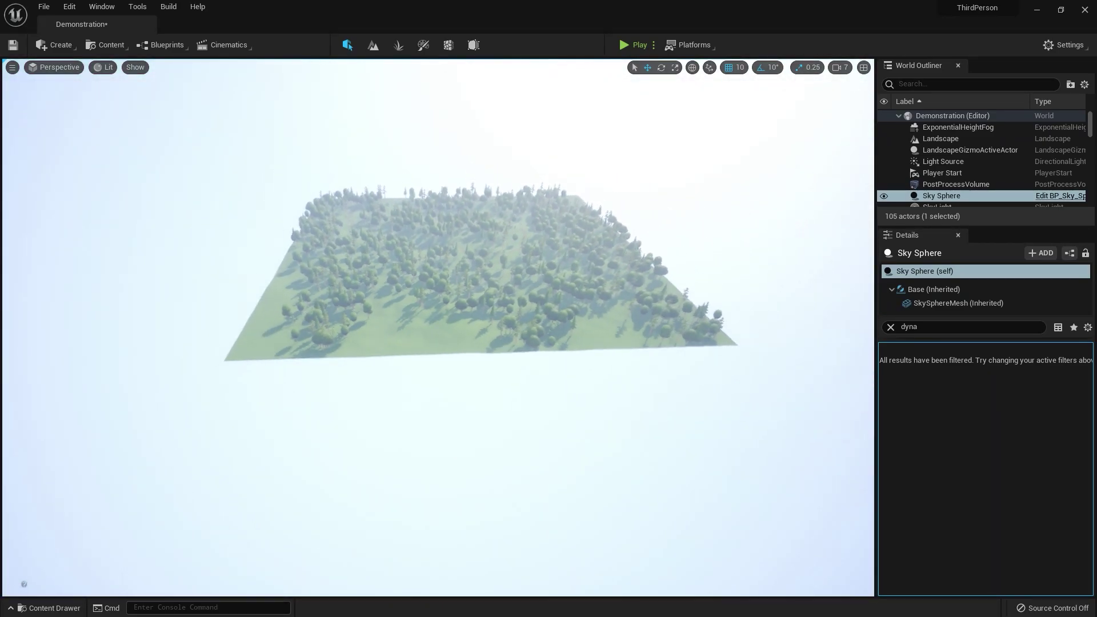
pyautogui.press('s')
pyautogui.press('w')
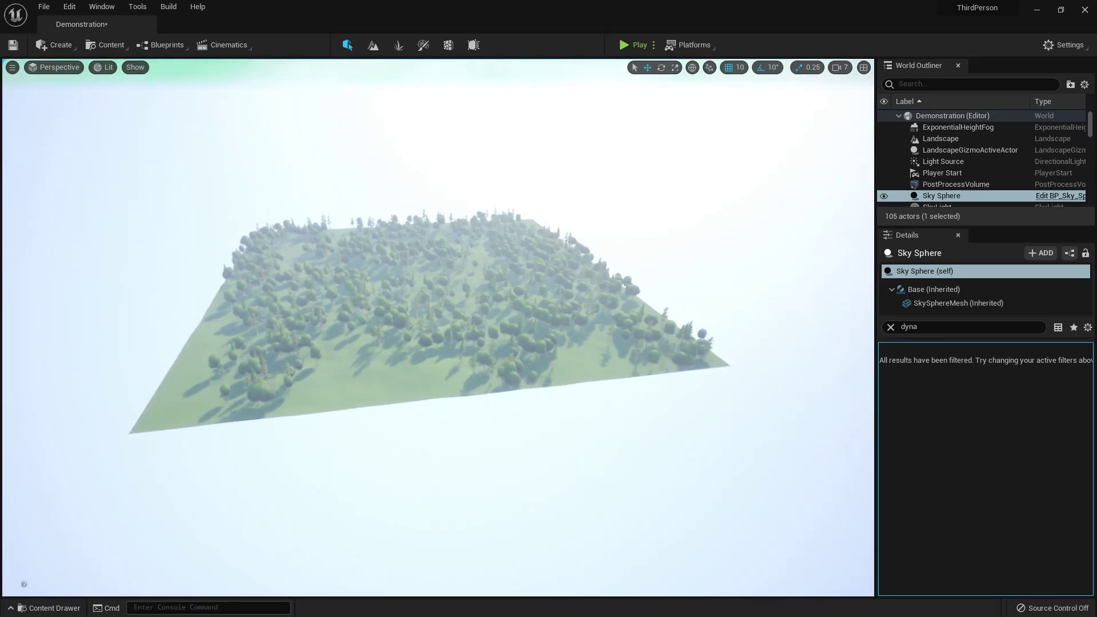
pyautogui.press('w')
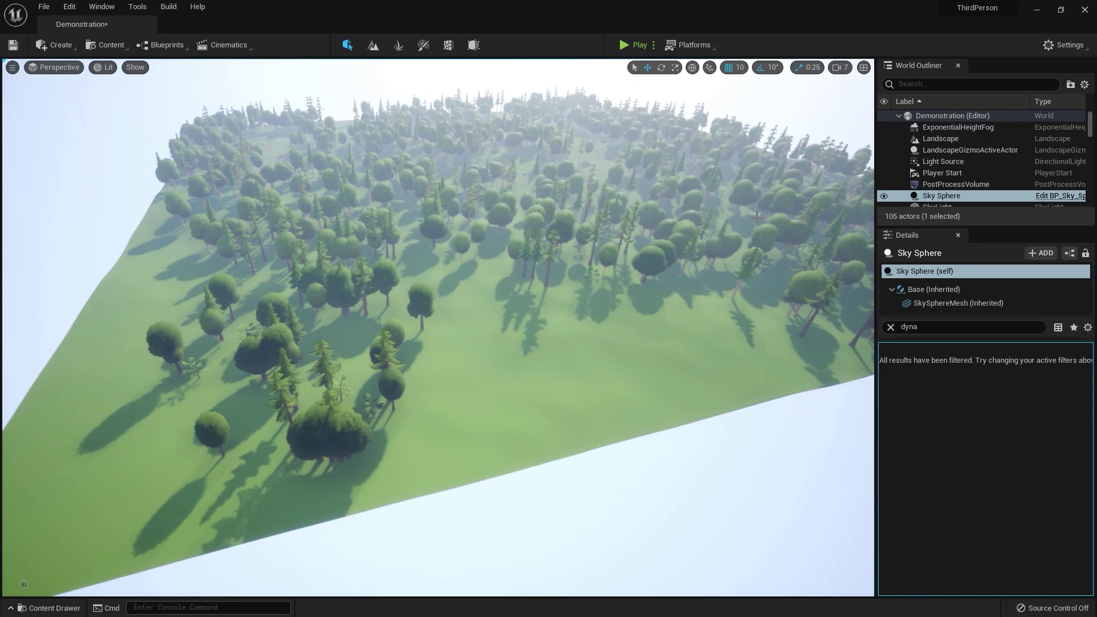
# - Check the trees' geometry at a distance in Wireframe view mode and return the viewport to Lit
pyautogui.click(103, 67)
pyautogui.click(141, 125)
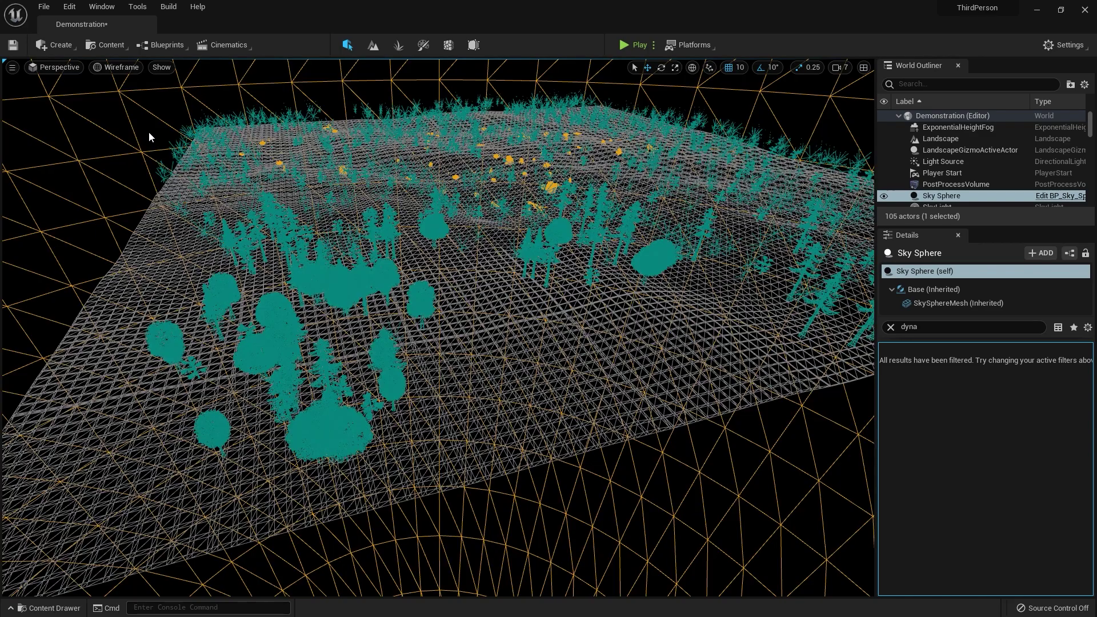
pyautogui.click(117, 67)
pyautogui.click(134, 97)
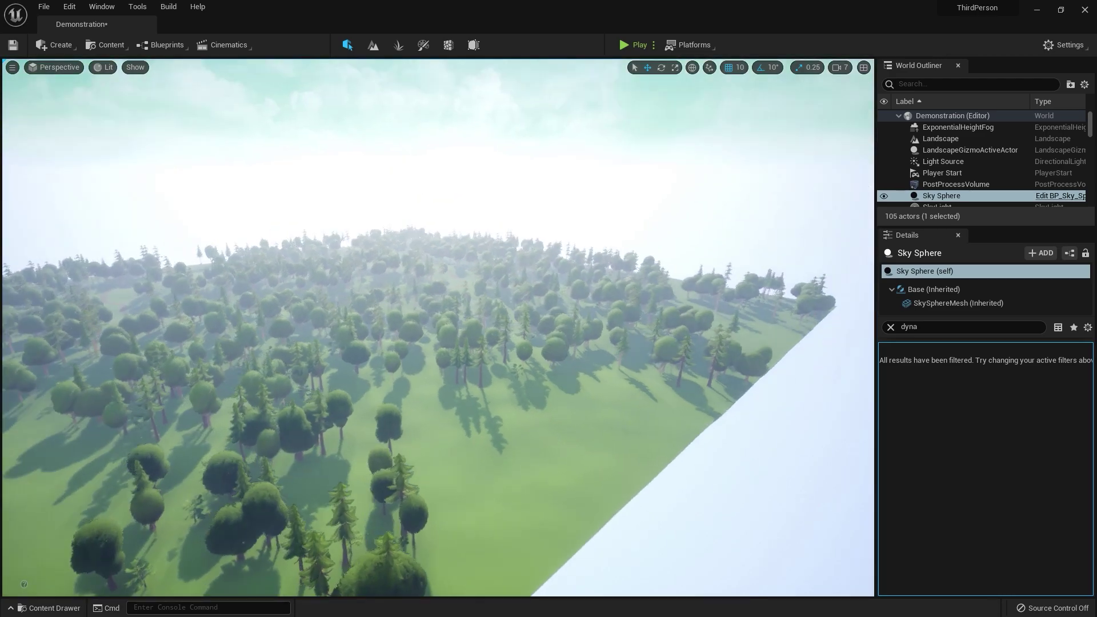
# - Clear the "dyna" property filter and examine the forest's shadows from other sides and distances
pyautogui.press('a')
pyautogui.moveTo(400, 320); pyautogui.dragTo(800, 320, button='right')
pyautogui.moveTo(438, 298); pyautogui.dragTo(521, 308, button='right')
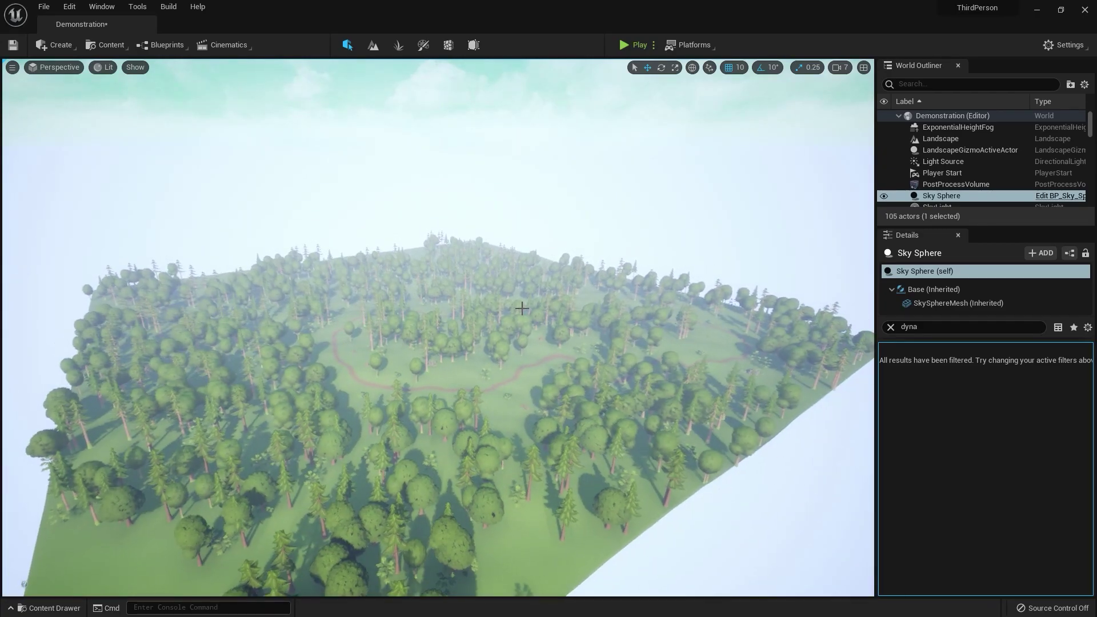
pyautogui.click(891, 327)
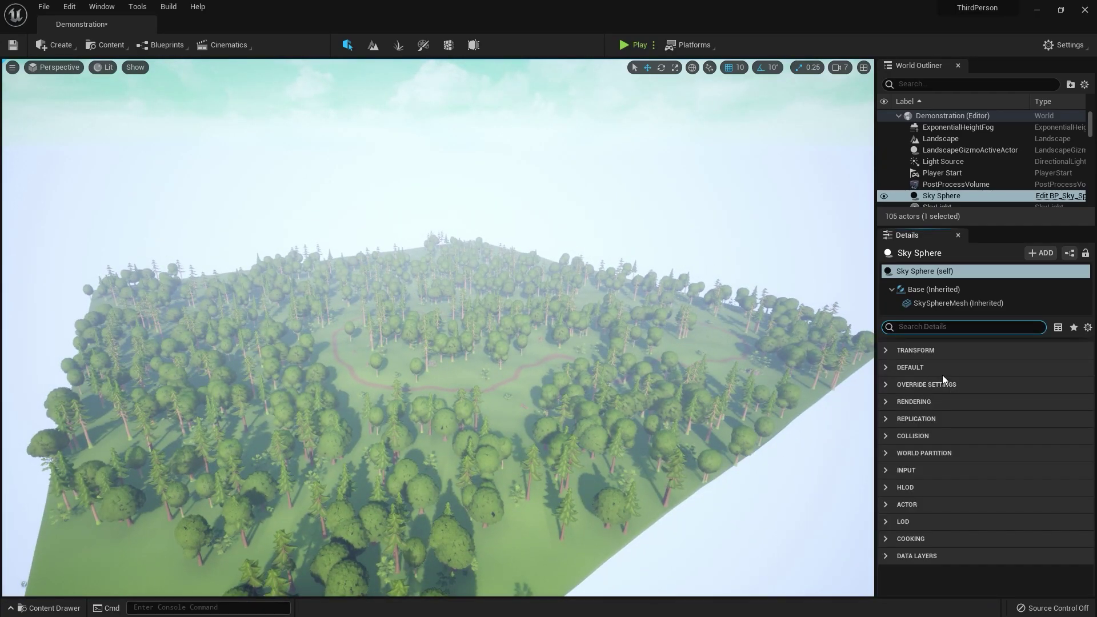
pyautogui.moveTo(437, 328); pyautogui.dragTo(377, 327, button='right')
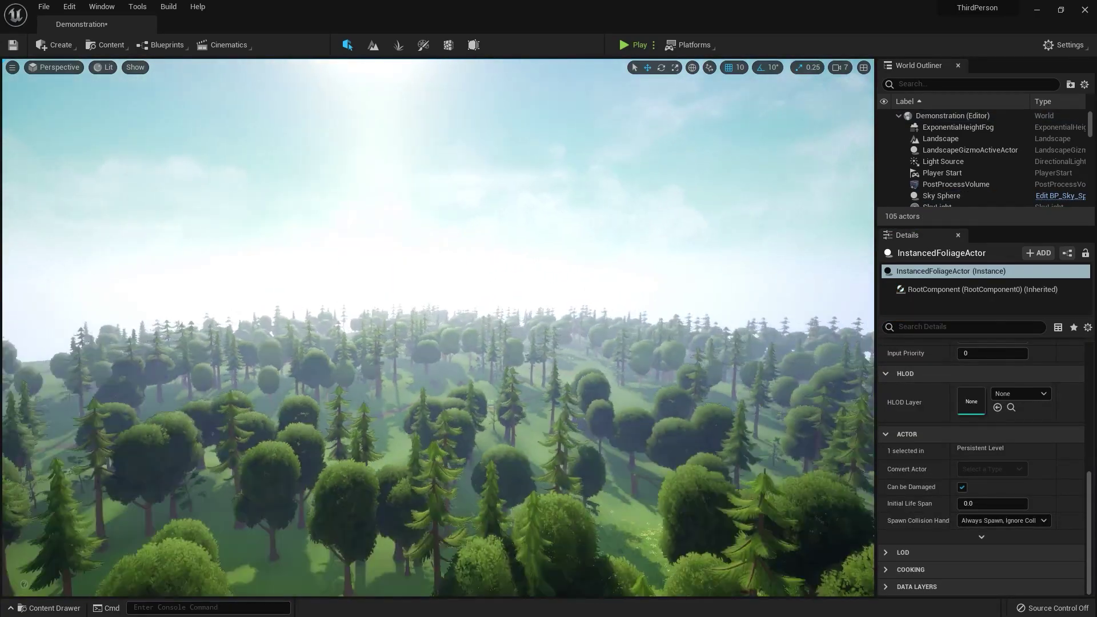
pyautogui.scroll(-5, 483, 183)
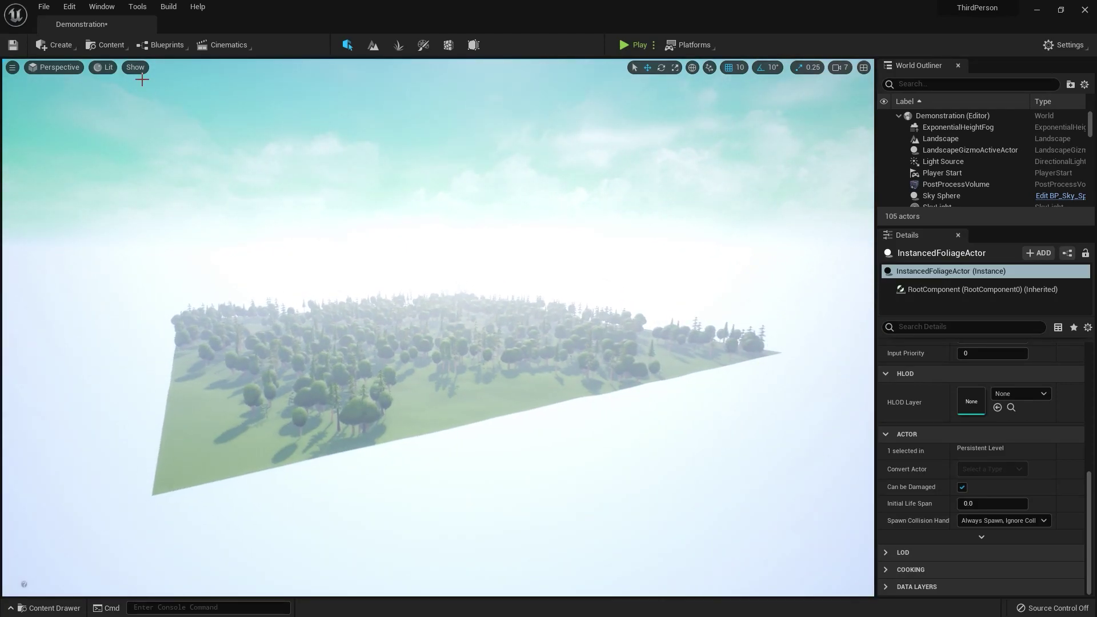
# - View the forest in the Subsurface Color buffer visualization and return the viewport to Lit
pyautogui.click(101, 66)
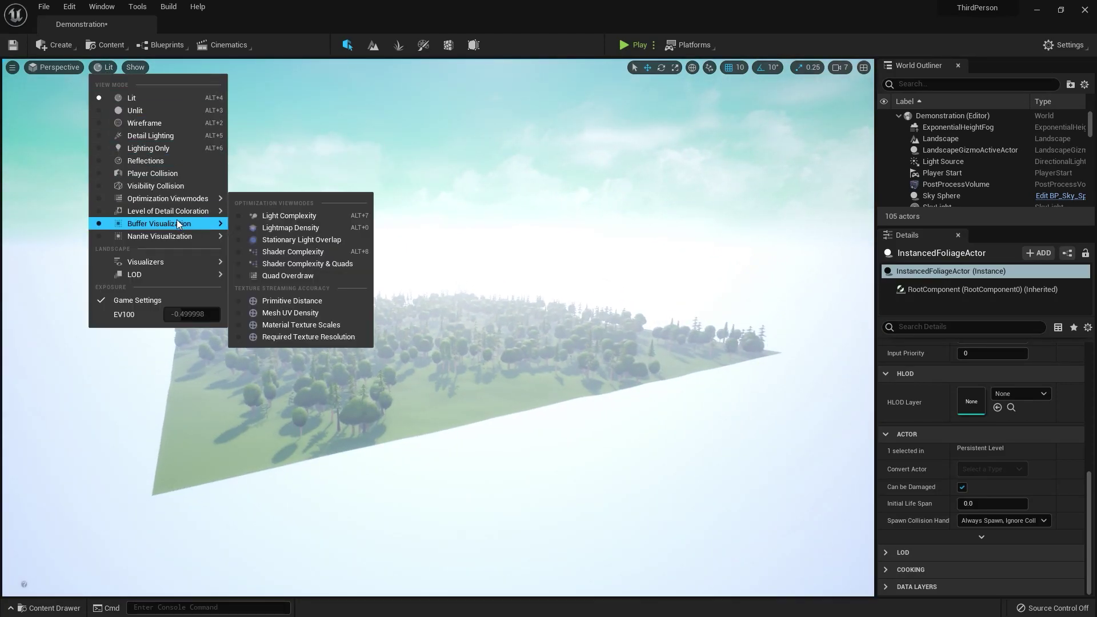
pyautogui.moveTo(176, 224)
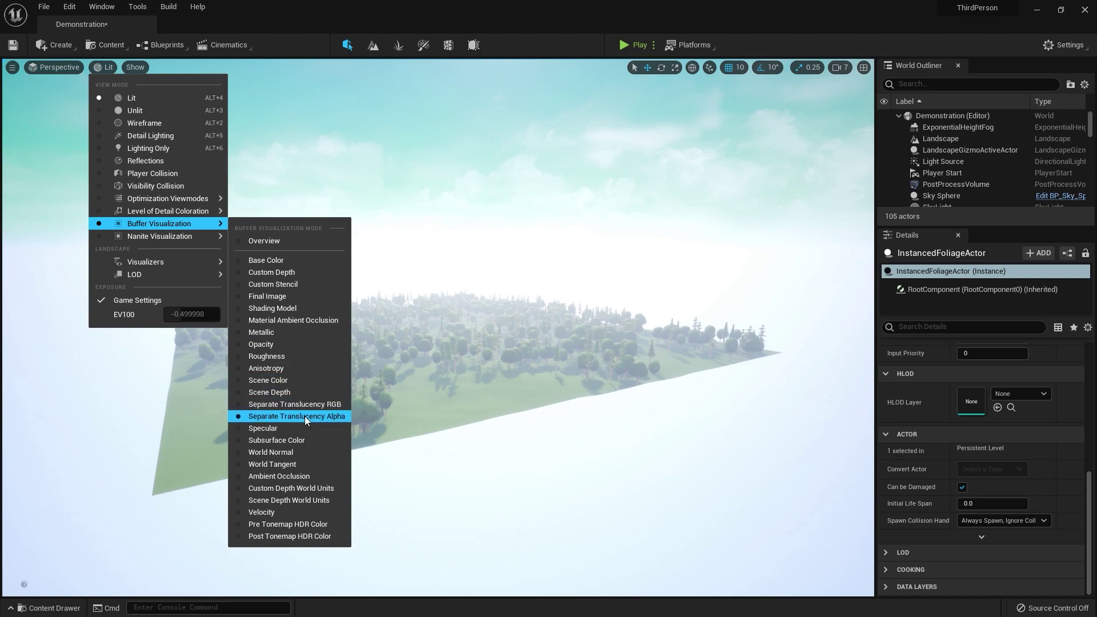
pyautogui.click(299, 441)
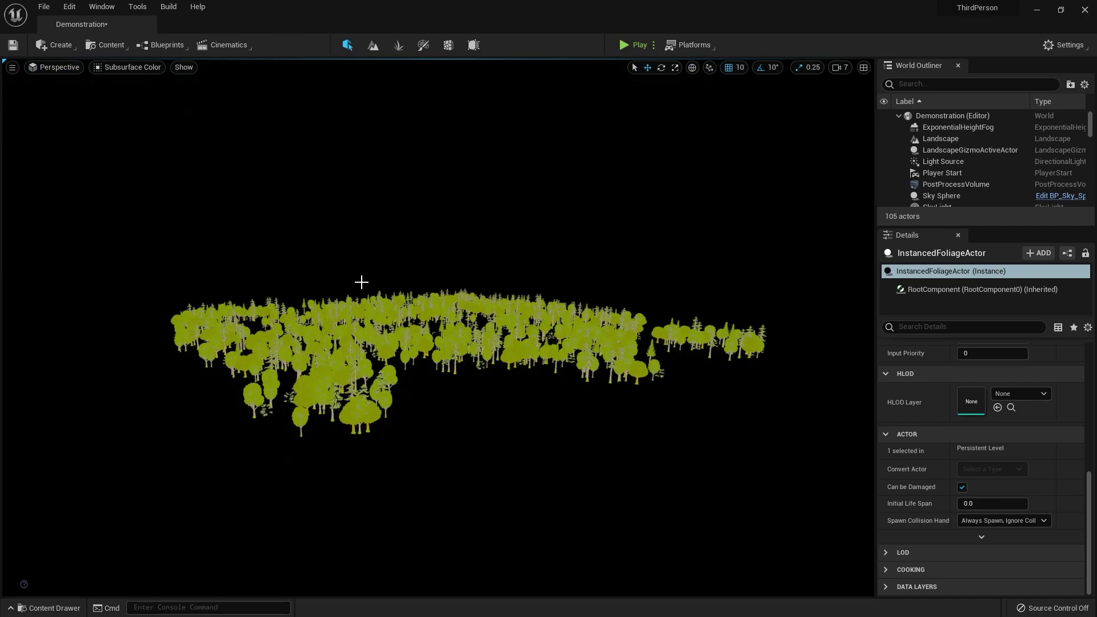
pyautogui.click(142, 69)
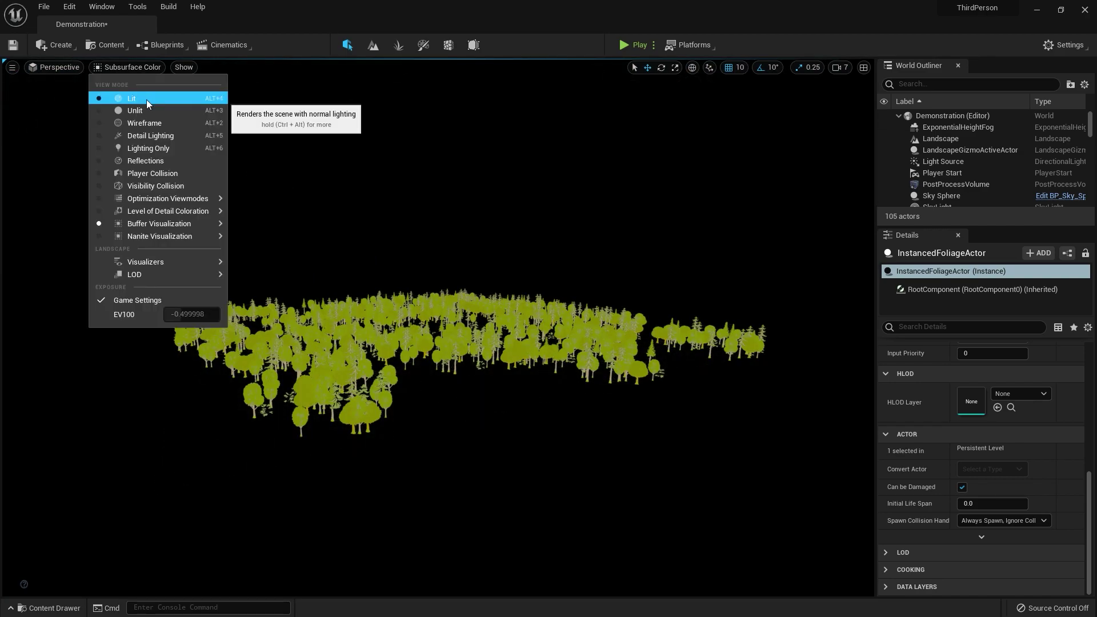
pyautogui.click(147, 100)
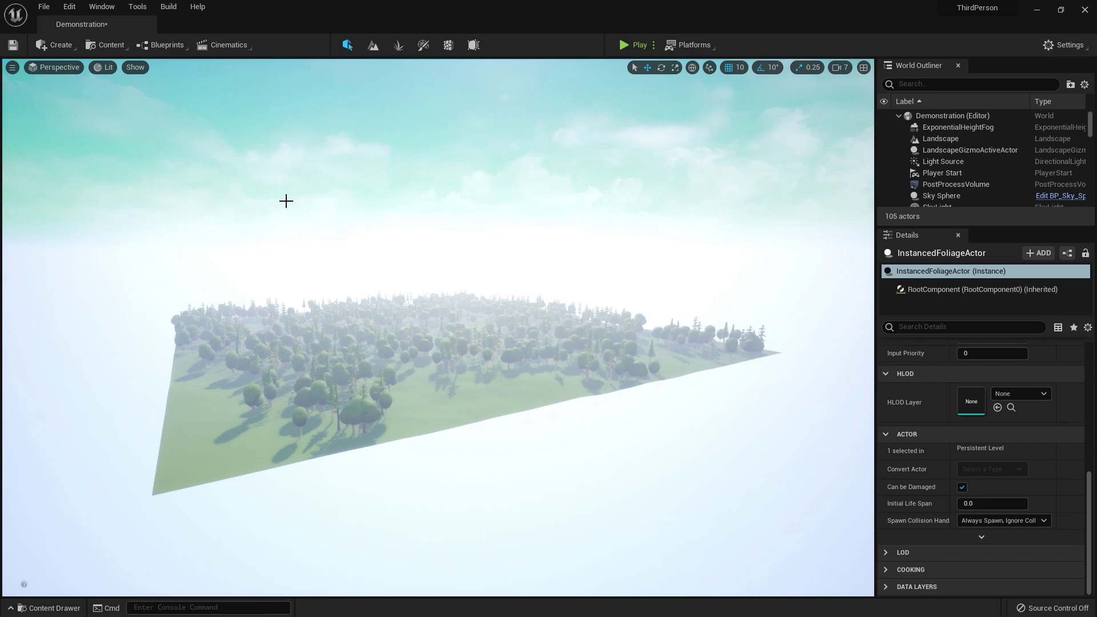
# - Find the PostProcessVolume by filtering the level's actors with "pos", select it and filter its properties by "global"
pyautogui.scroll(15, 318, 228)
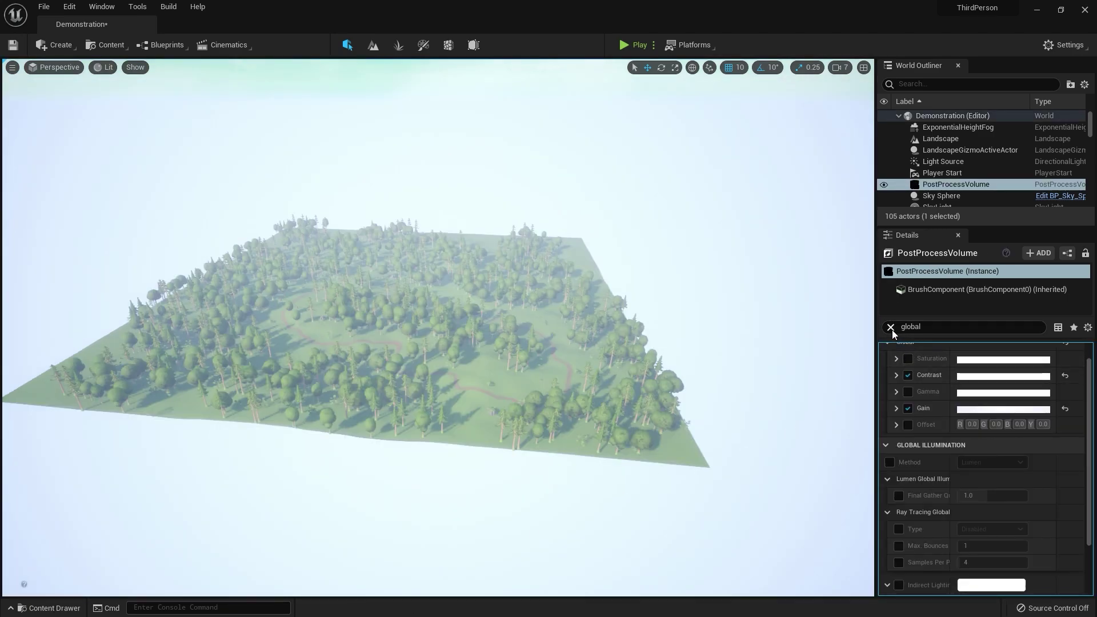
pyautogui.click(891, 327)
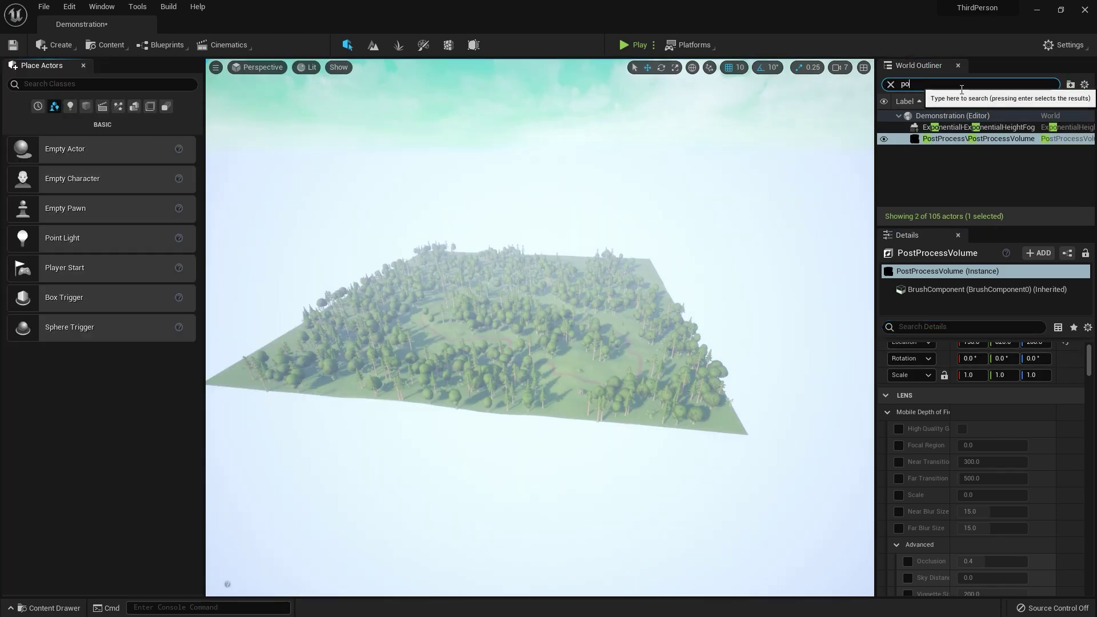
pyautogui.hotkey('alt', 's')
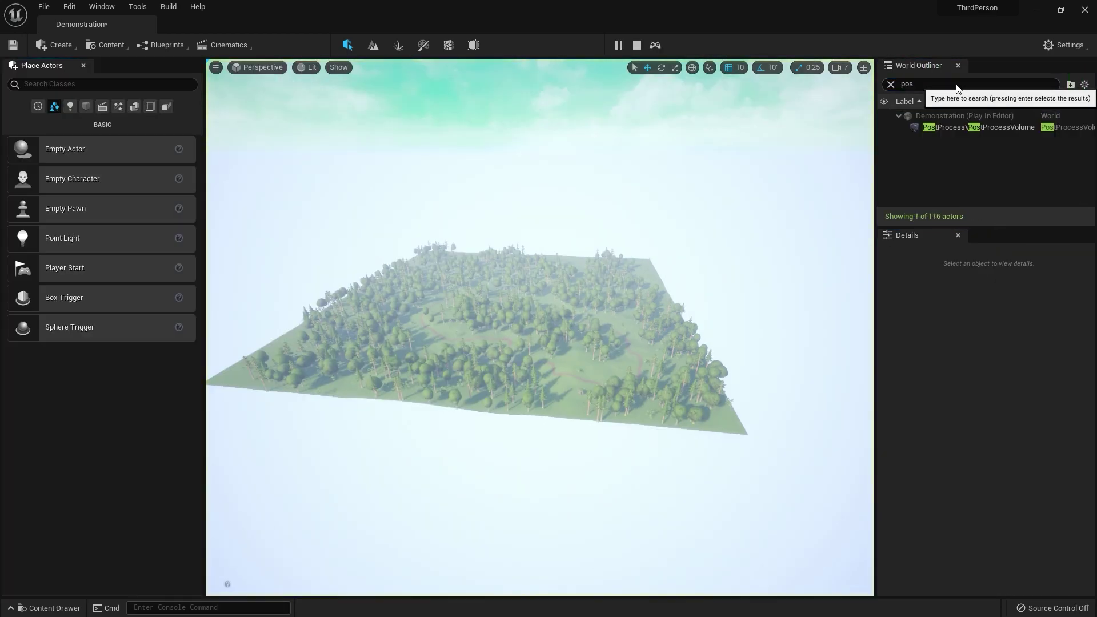
pyautogui.click(948, 128)
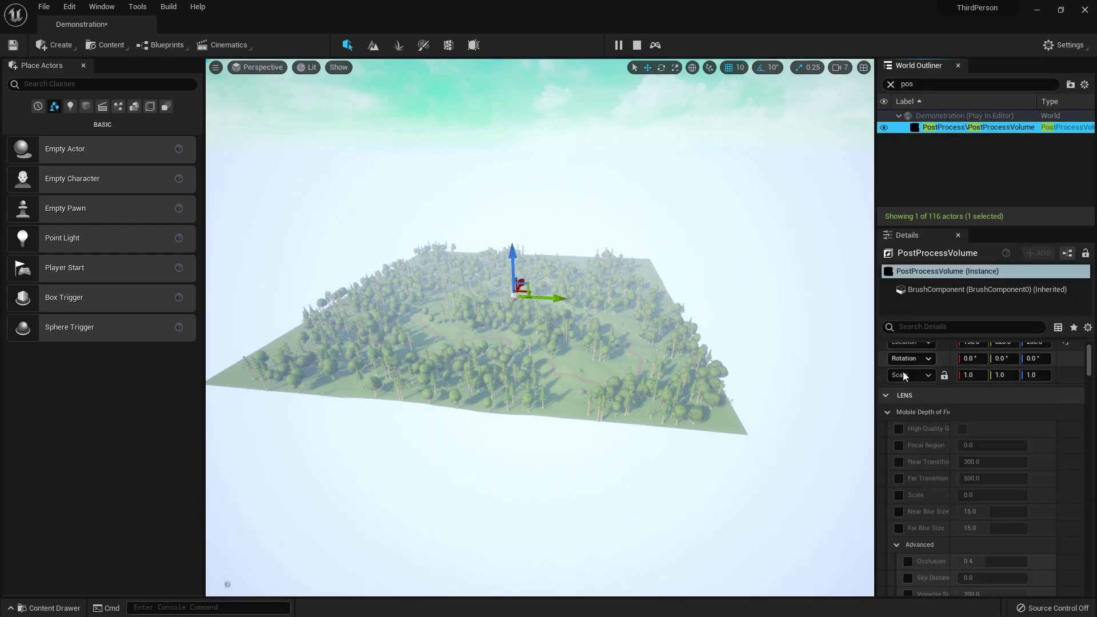
pyautogui.click(946, 331)
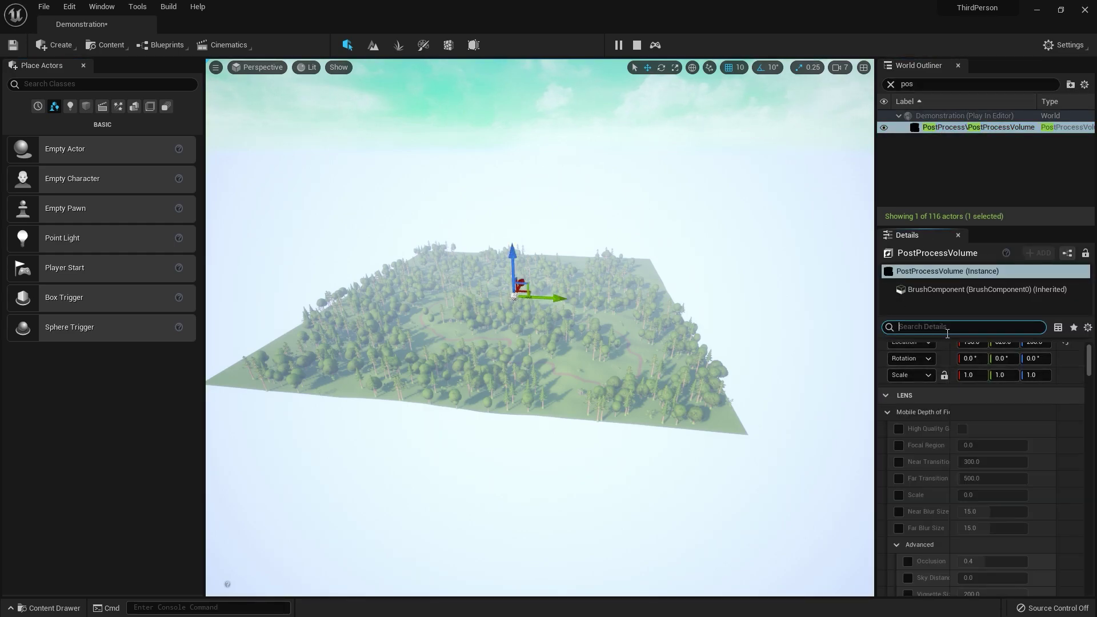
pyautogui.write('global')
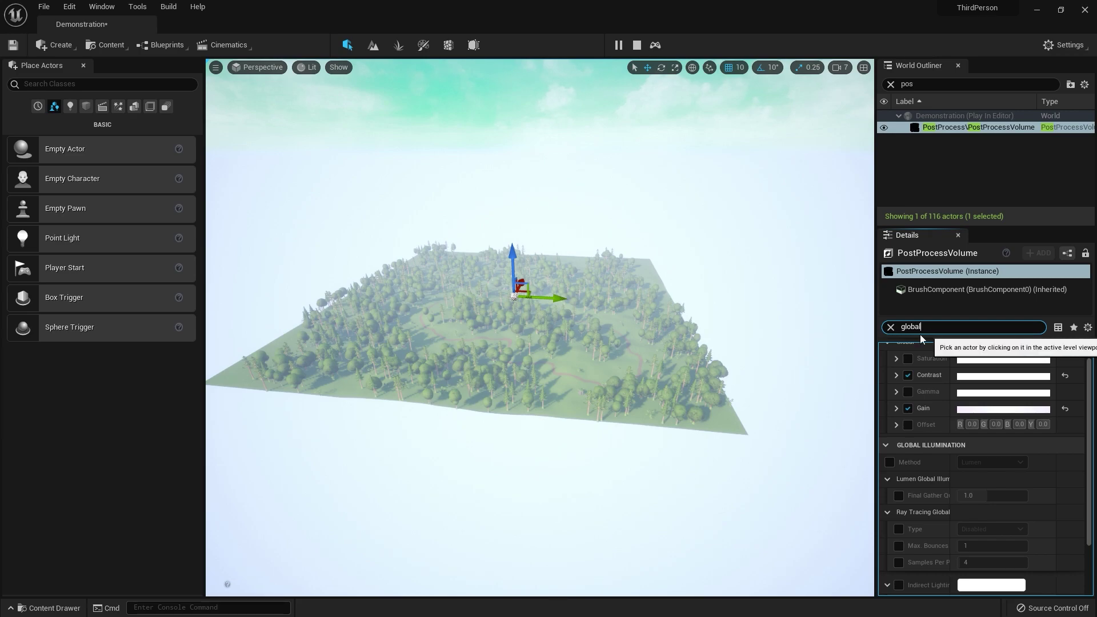
# - Enable the PostProcessVolume's Lumen Global Illumination Method and Final Gather Quality overrides, and check the forest's lighting from afar
pyautogui.click(889, 463)
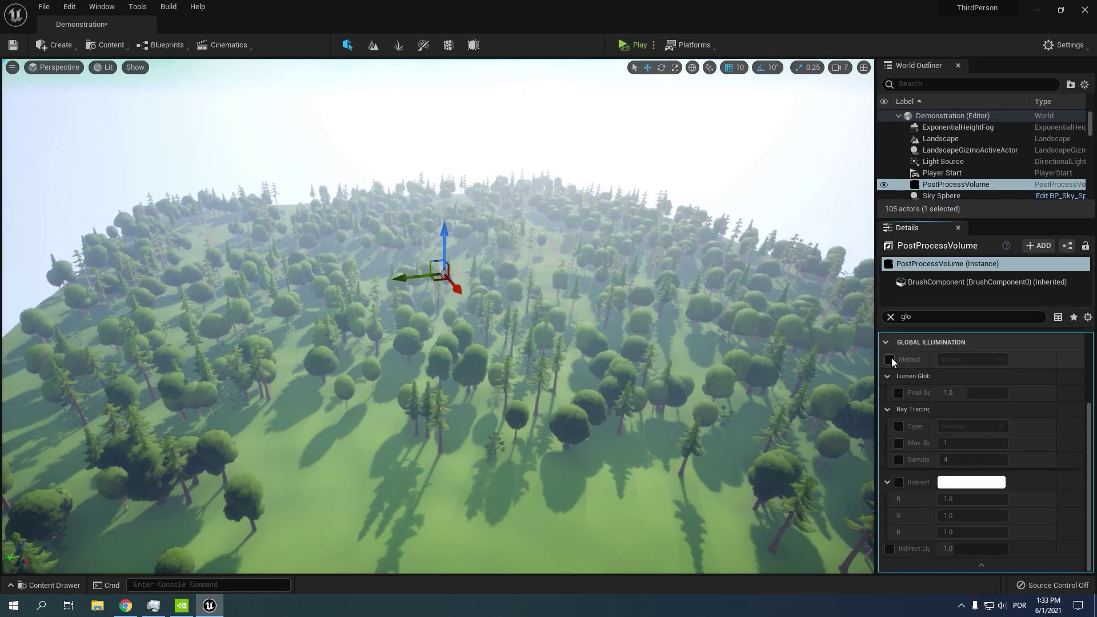
pyautogui.click(890, 359)
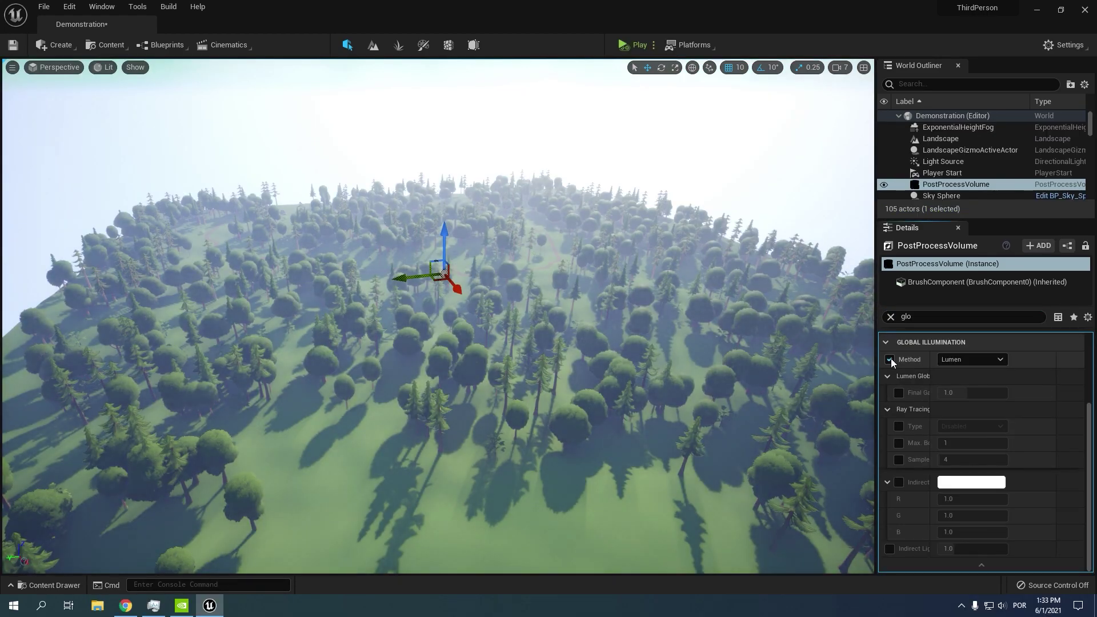
pyautogui.click(899, 393)
pyautogui.scroll(-10, 672, 283)
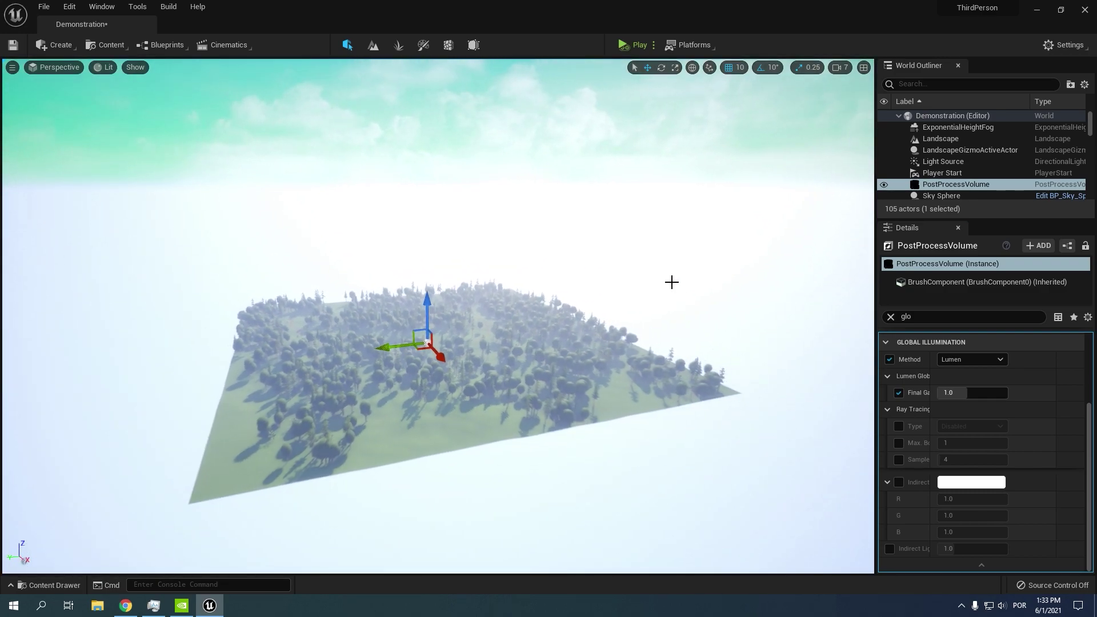
pyautogui.moveTo(672, 282); pyautogui.dragTo(671, 306, button='right')
pyautogui.press('g')
pyautogui.press('s')
pyautogui.press('s')
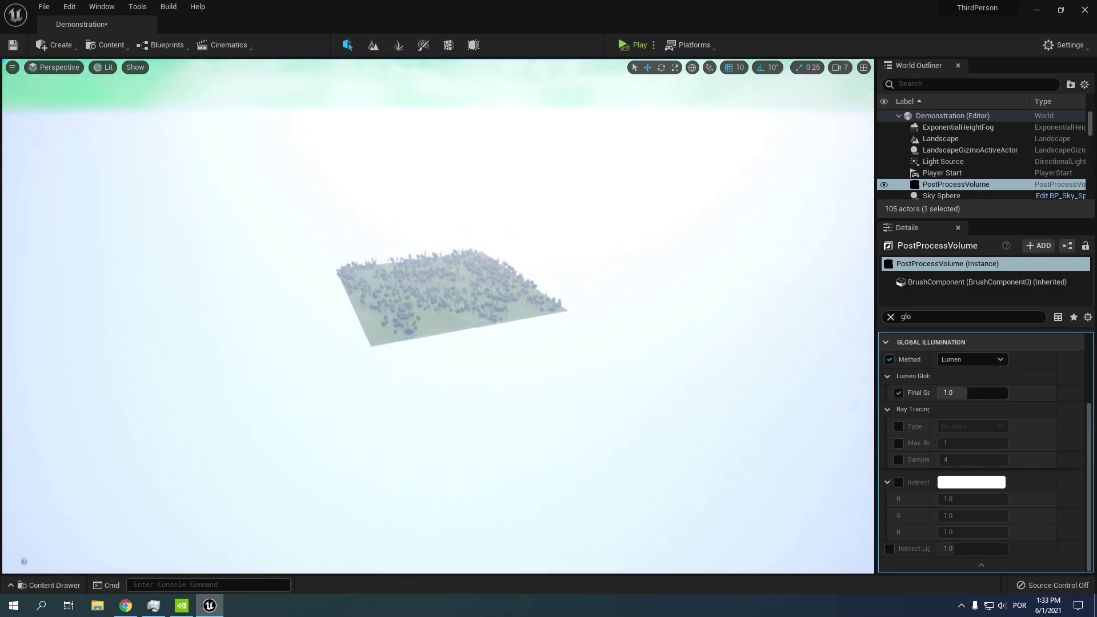